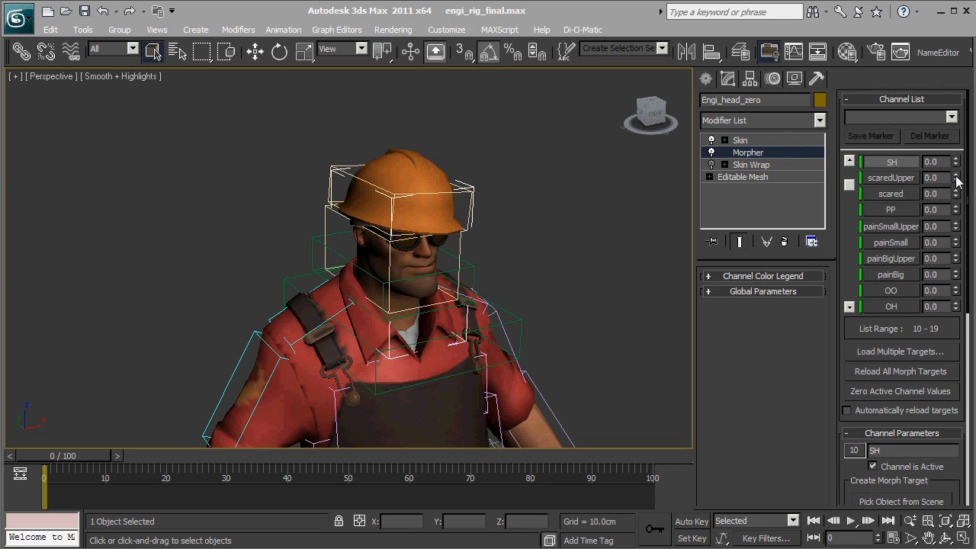
# Preview several facial expressions on the engineer's head by raising individual Morpher channels, including OH to 100, and returning them to 0
pyautogui.moveTo(956, 289); pyautogui.dragTo(952, 153)
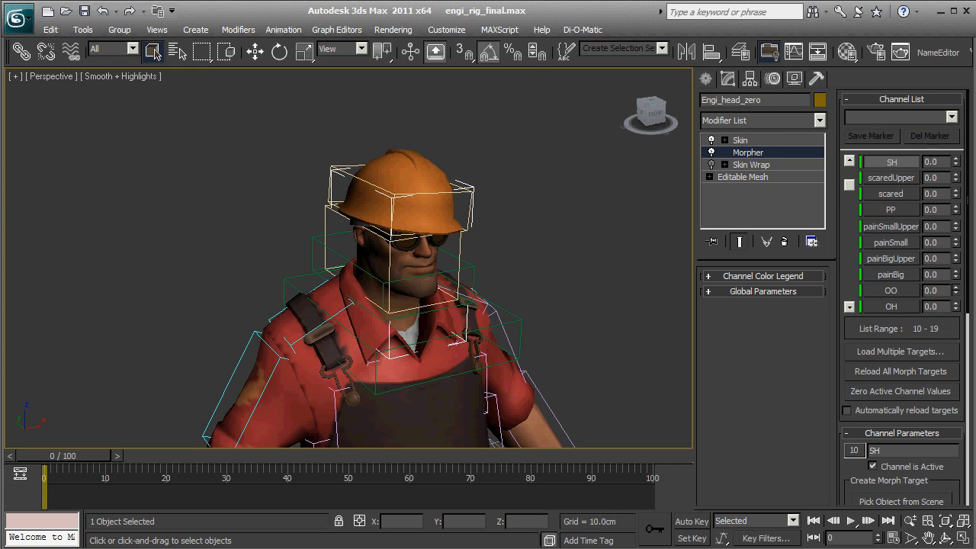
pyautogui.rightClick(956, 290)
pyautogui.moveTo(956, 306)
pyautogui.mouseDown()
pyautogui.moveTo(951, 238)
pyautogui.moveTo(953, 306)
pyautogui.mouseUp()
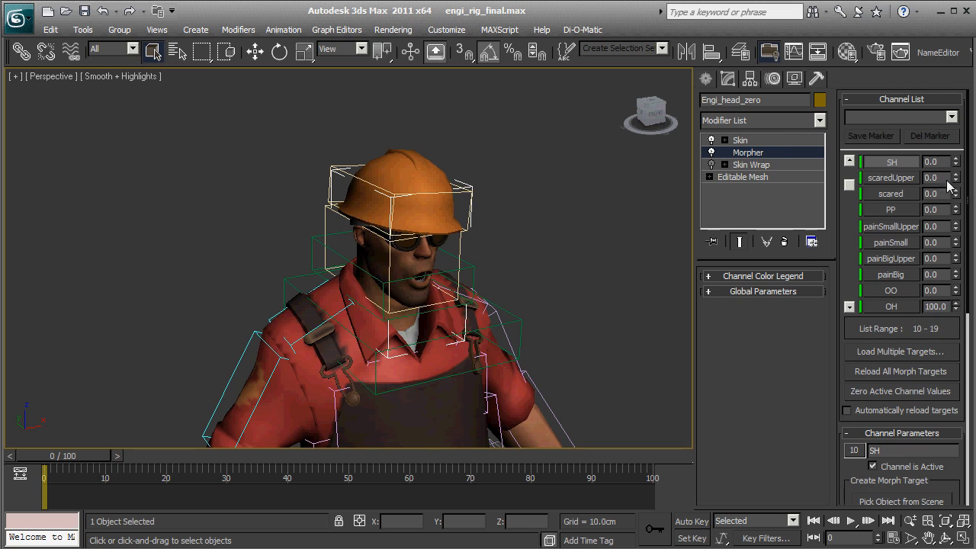
pyautogui.click(850, 306)
pyautogui.click(850, 306)
pyautogui.click(849, 307)
pyautogui.click(850, 307)
pyautogui.click(849, 306)
pyautogui.moveTo(955, 296); pyautogui.dragTo(949, 368)
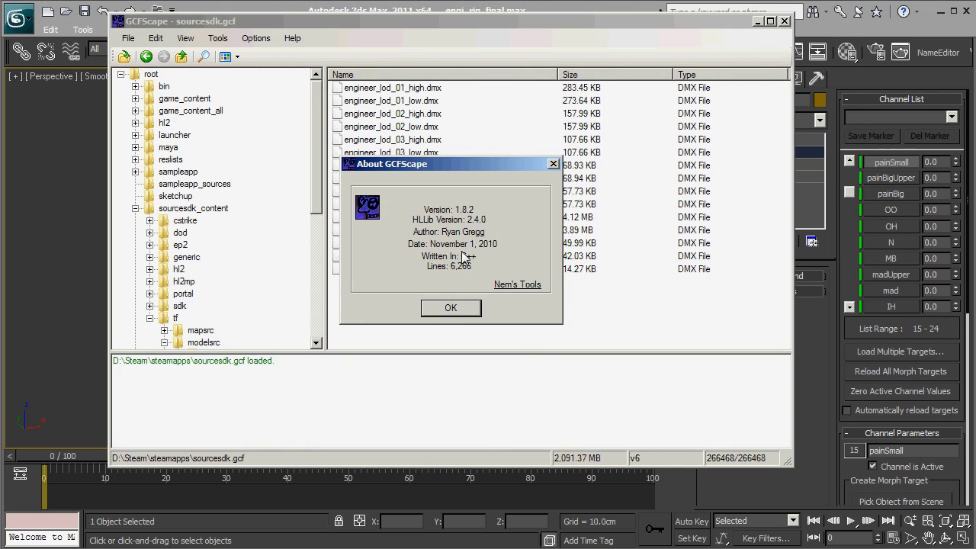
# Dismiss the About GCFScape information, close the package browser and return to the engineer's head in 3ds Max
pyautogui.click(456, 308)
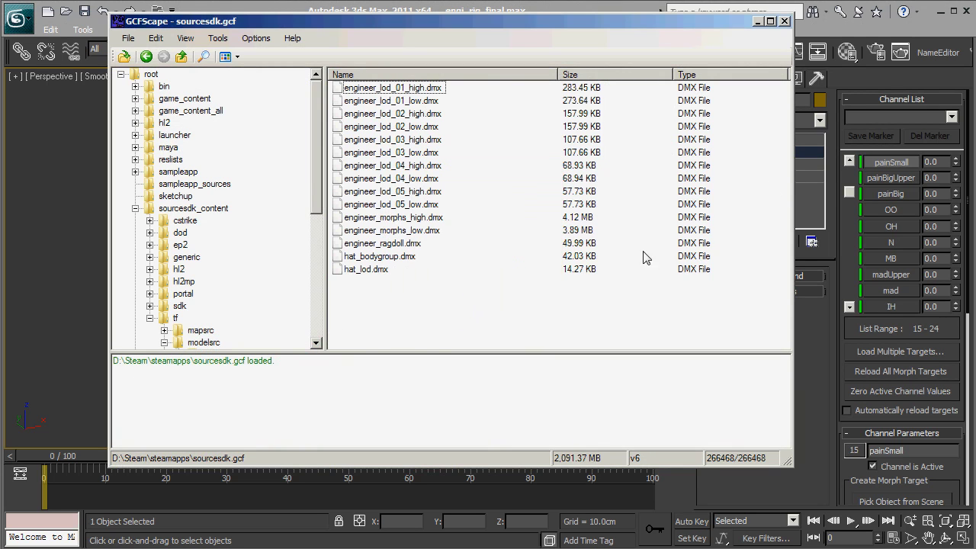
pyautogui.click(784, 21)
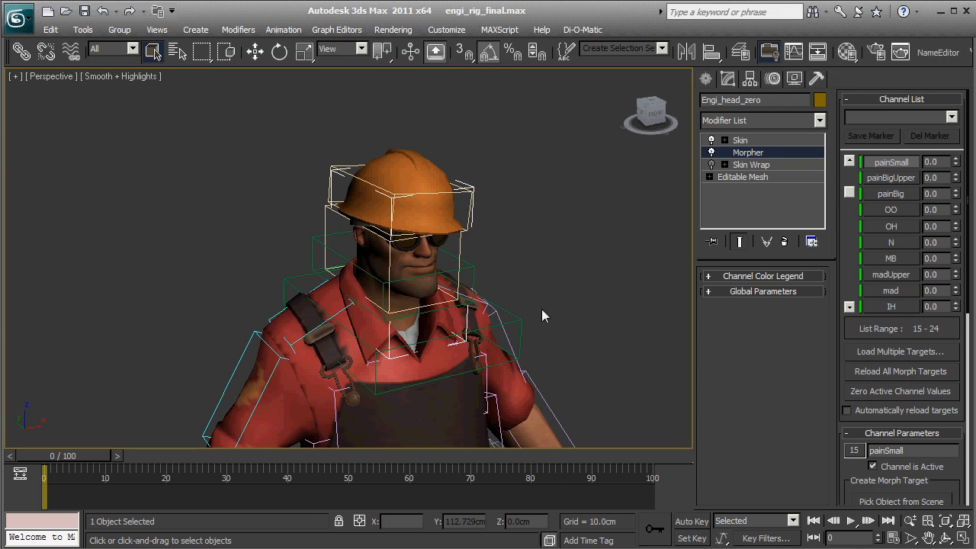
pyautogui.keyDown('alt'); pyautogui.moveTo(542, 309); pyautogui.dragTo(522, 288, button='middle'); pyautogui.keyUp('alt')
pyautogui.scroll(4, 402, 305)
pyautogui.scroll(-2, 440, 258)
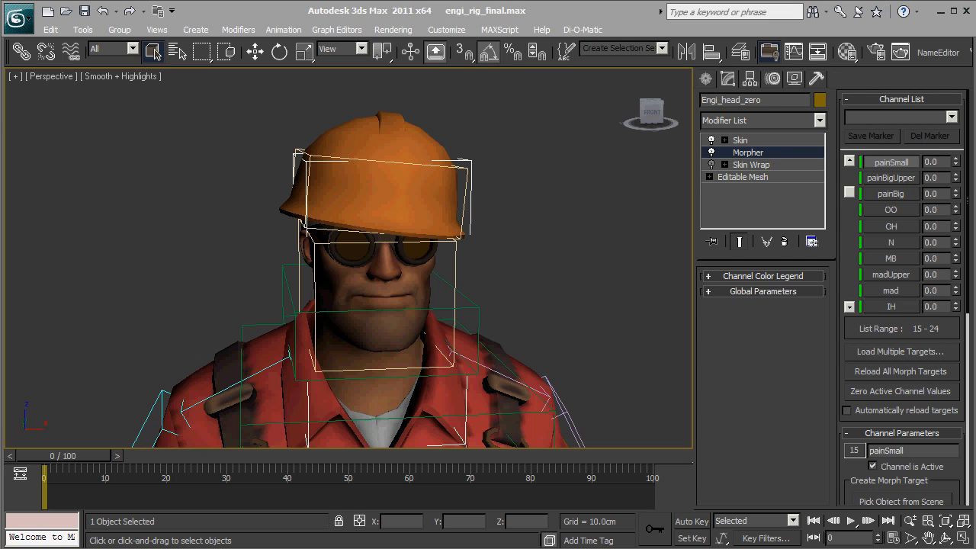
# Switch to Steam, filter the library to Tools and launch Source SDK
pyautogui.rightClick(216, 548)
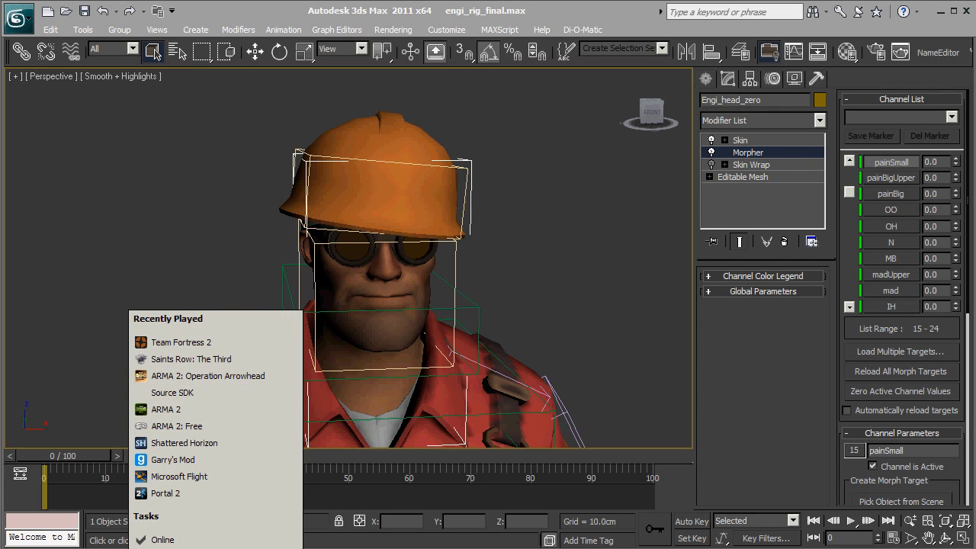
pyautogui.press('Escape')
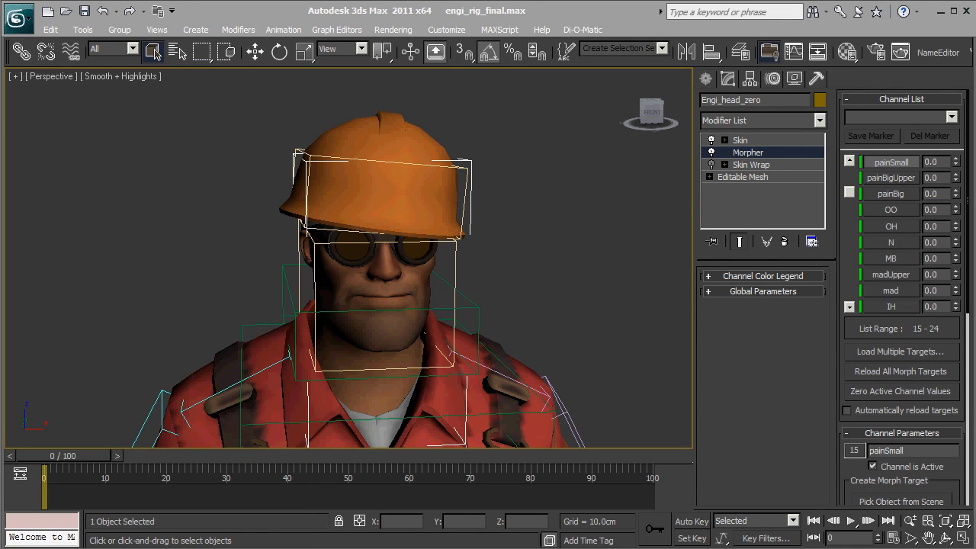
pyautogui.rightClick(215, 548)
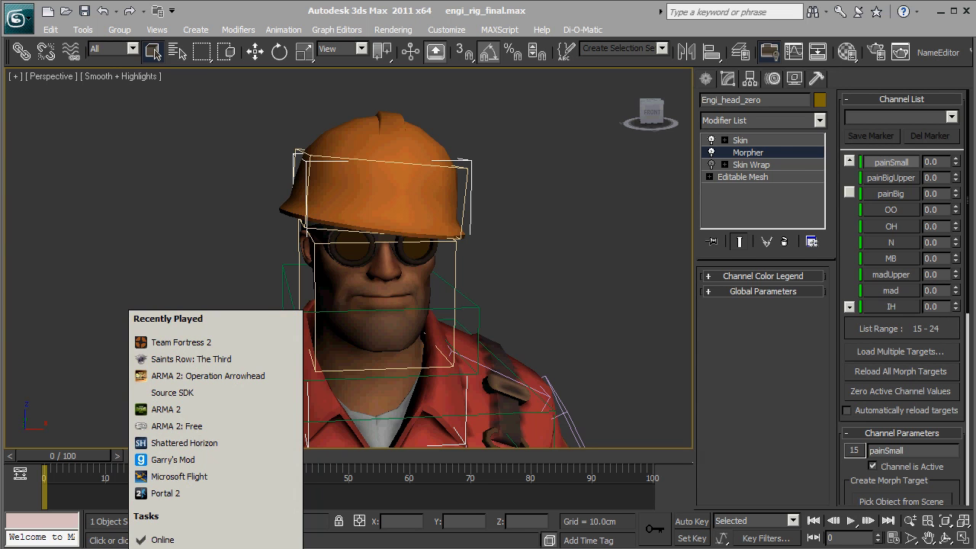
pyautogui.click(339, 76)
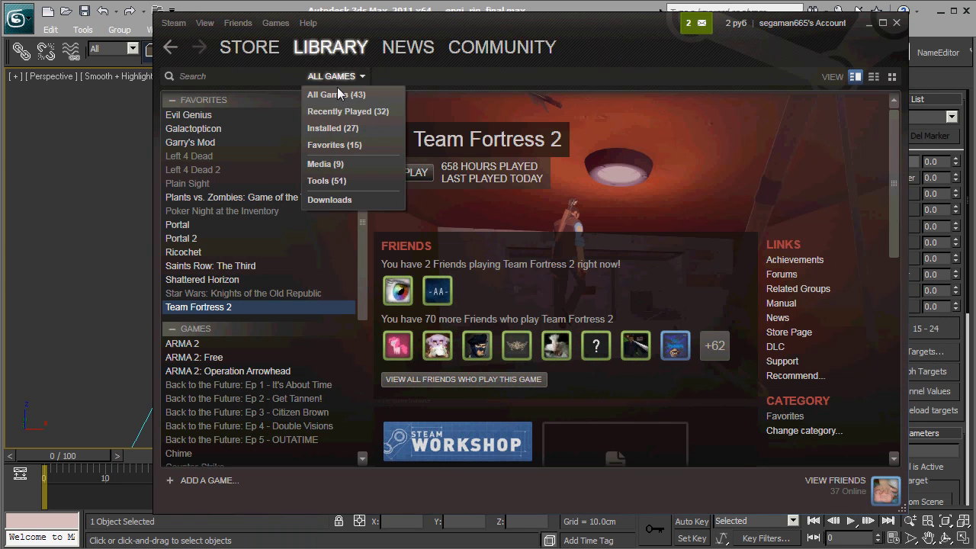
pyautogui.click(347, 180)
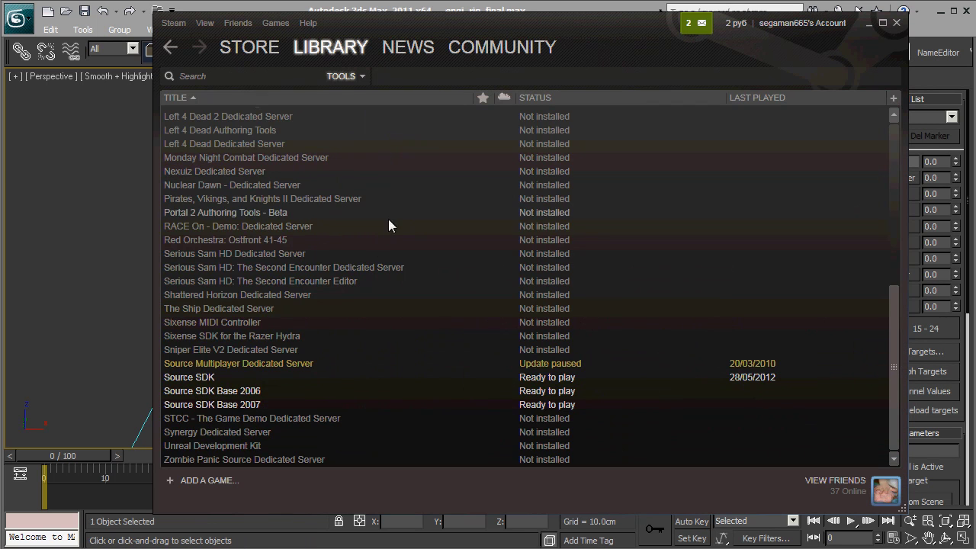
pyautogui.doubleClick(212, 377)
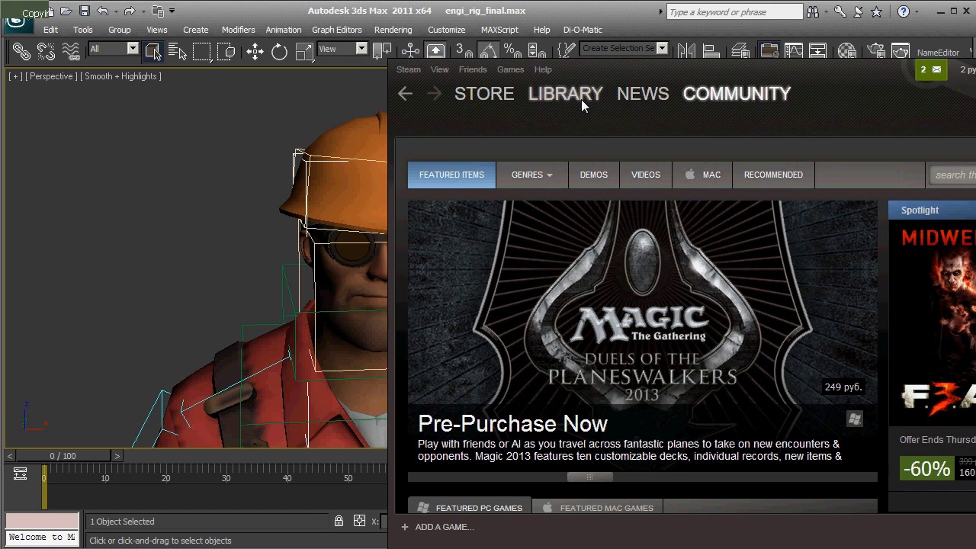
# Return to the Steam library, close the Source SDK launcher and switch back to 3ds Max
pyautogui.click(581, 100)
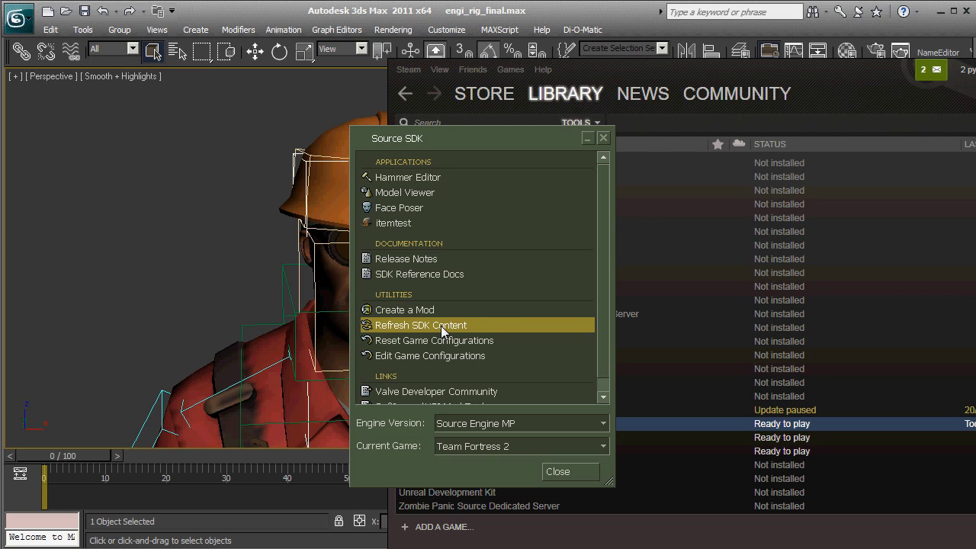
pyautogui.click(559, 472)
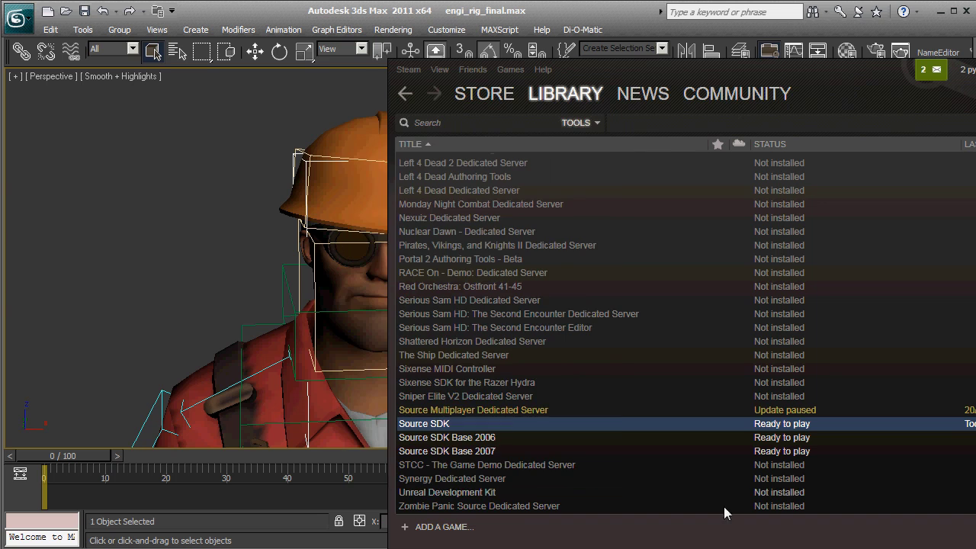
pyautogui.hotkey('alt', 'Tab')
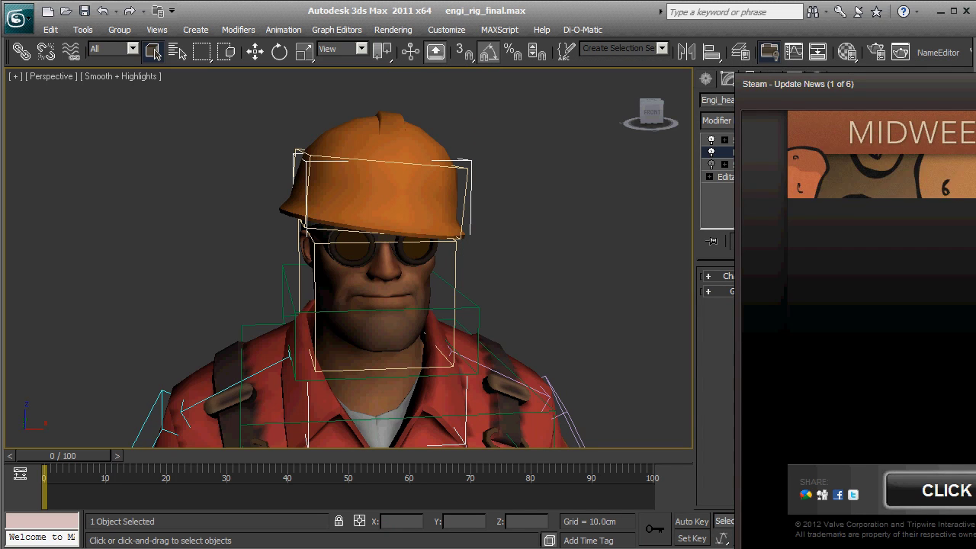
pyautogui.hotkey('alt', 'Tab')
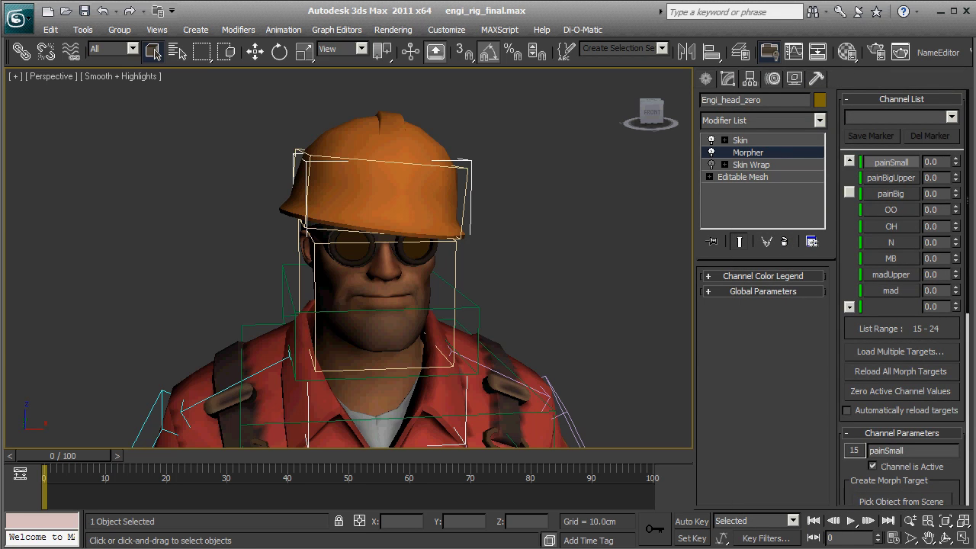
# Launch GCFScape by searching for "gcf" among the installed programs
pyautogui.press('super')
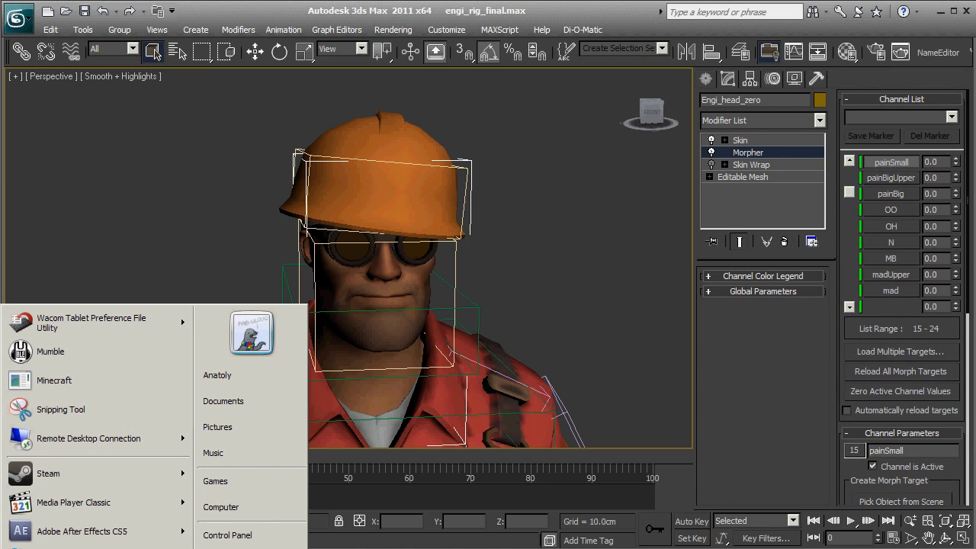
pyautogui.write('gcf')
pyautogui.press('Return')
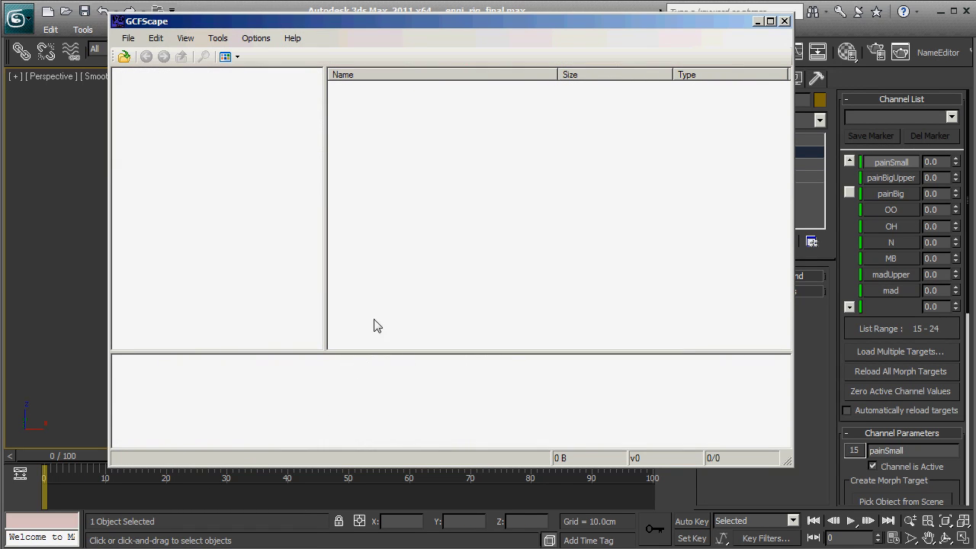
# Load the sourcesdk.gcf package from the Steam steamapps folder
pyautogui.click(128, 38)
pyautogui.click(152, 55)
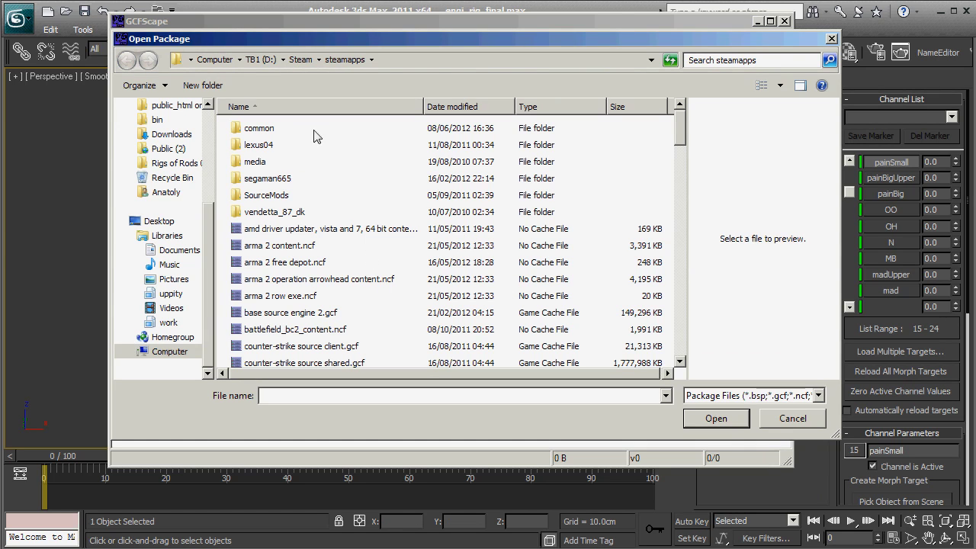
pyautogui.scroll(-2, 678, 151)
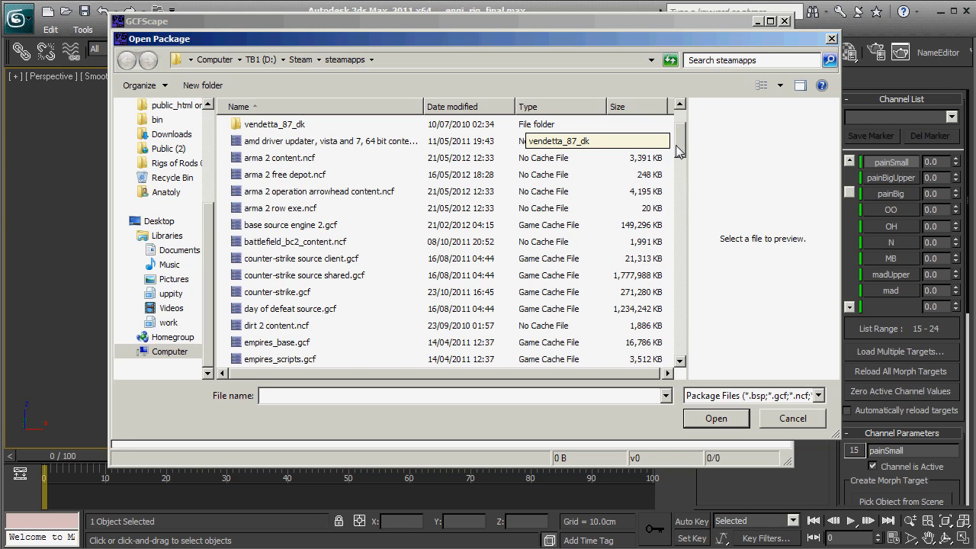
pyautogui.scroll(-8, 679, 151)
pyautogui.scroll(8, 682, 153)
pyautogui.scroll(1, 683, 153)
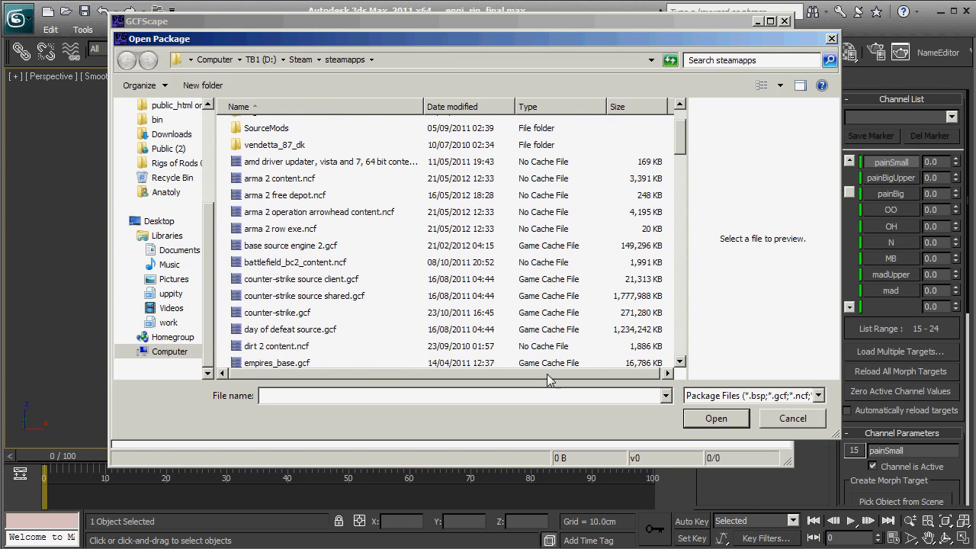
pyautogui.write('sources')
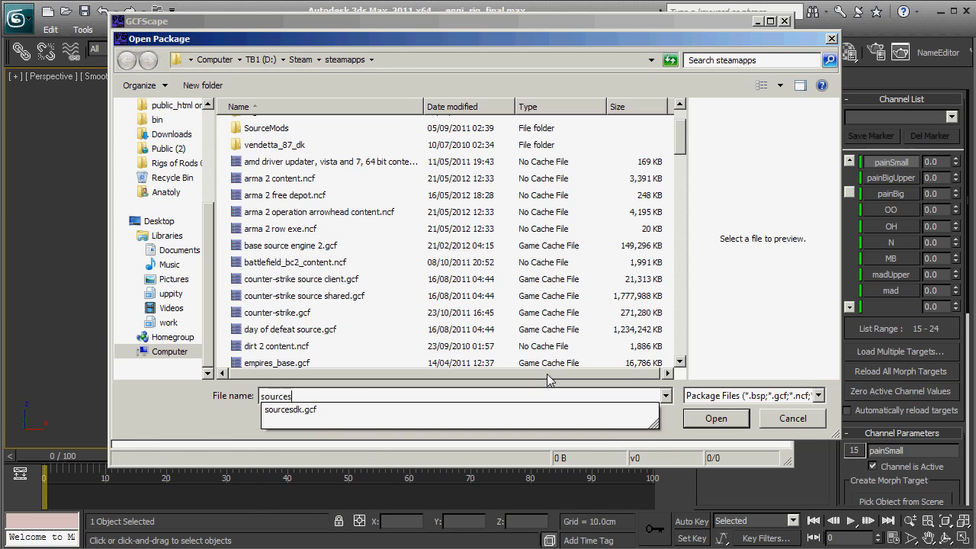
pyautogui.press('Down')
pyautogui.press('Return')
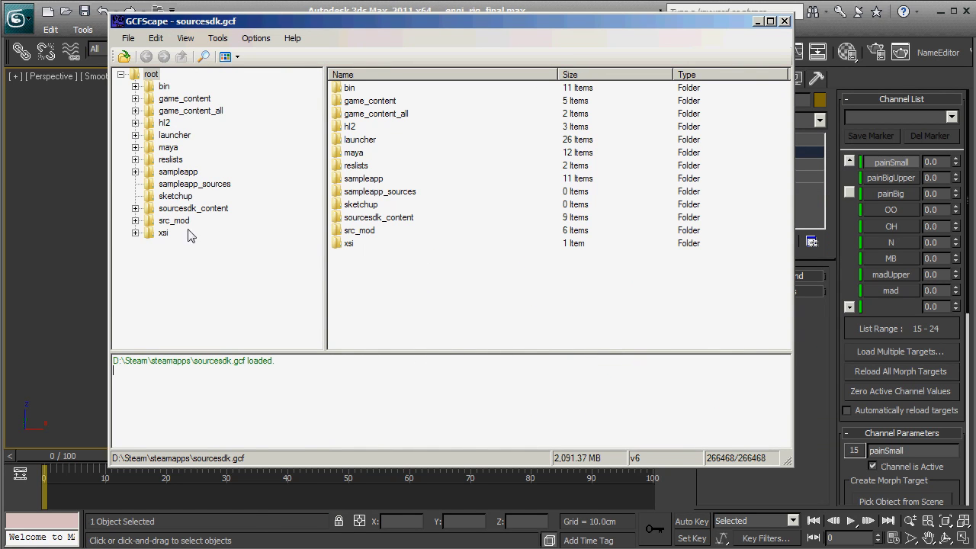
# Browse the package to sourcesdk_content/tf/modelsrc/player/engineer/parts/dmx
pyautogui.doubleClick(135, 209)
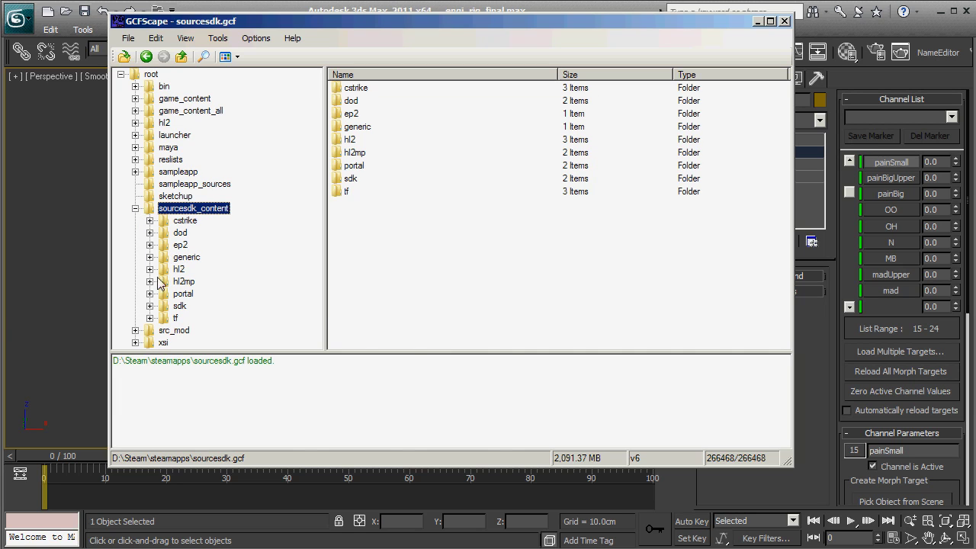
pyautogui.doubleClick(152, 320)
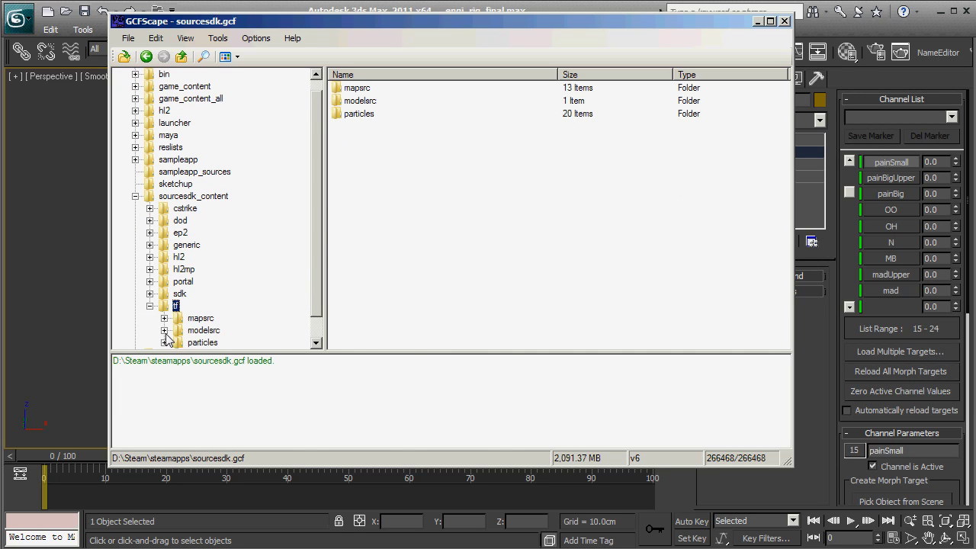
pyautogui.doubleClick(166, 332)
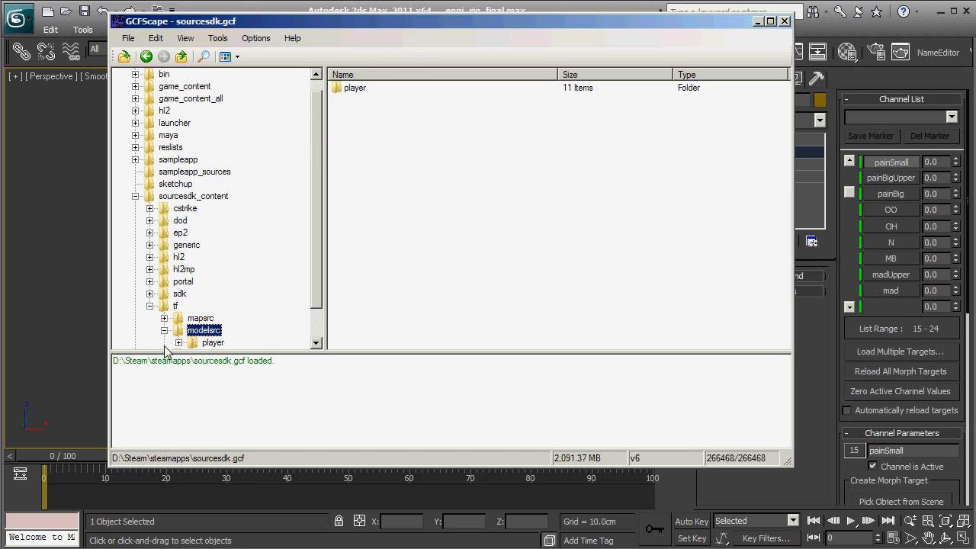
pyautogui.doubleClick(193, 343)
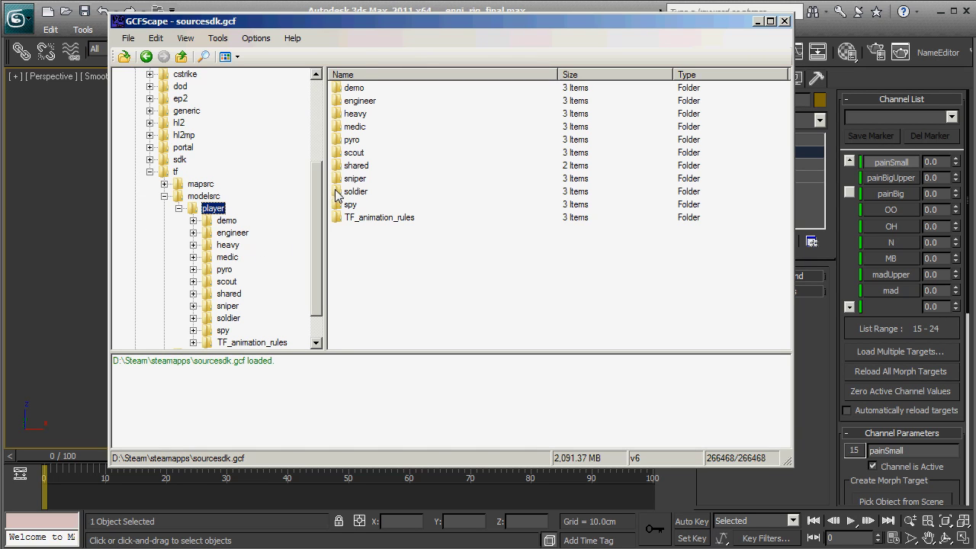
pyautogui.doubleClick(367, 101)
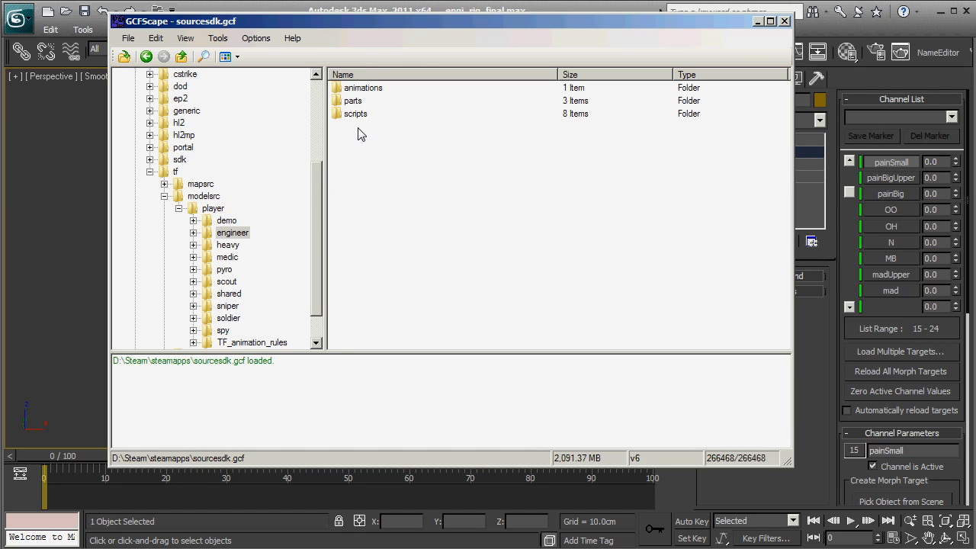
pyautogui.doubleClick(354, 101)
pyautogui.doubleClick(354, 88)
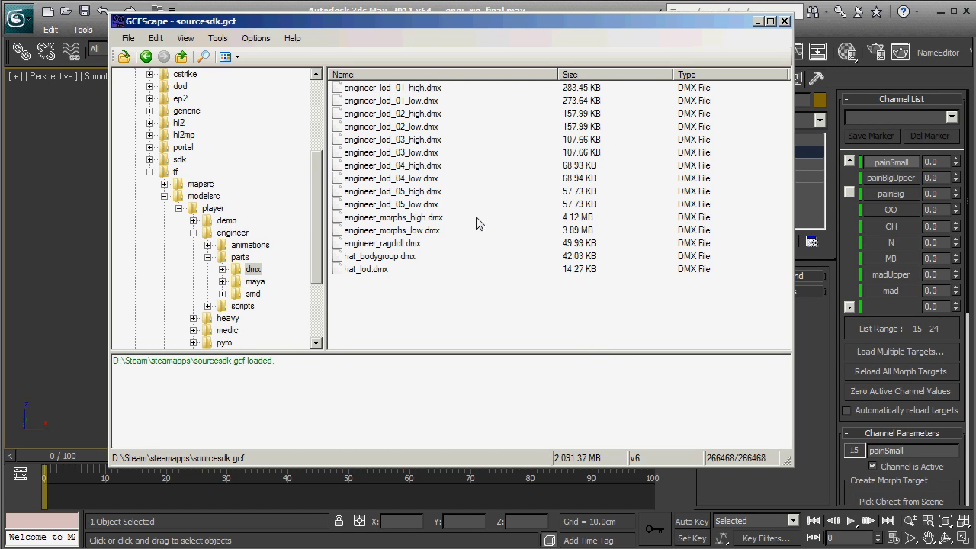
# Extract engineer_morphs_high.dmx and engineer_morphs_low.dmx to the Desktop
pyautogui.click(432, 219)
pyautogui.keyDown('shift'); pyautogui.click(424, 232); pyautogui.keyUp('shift')
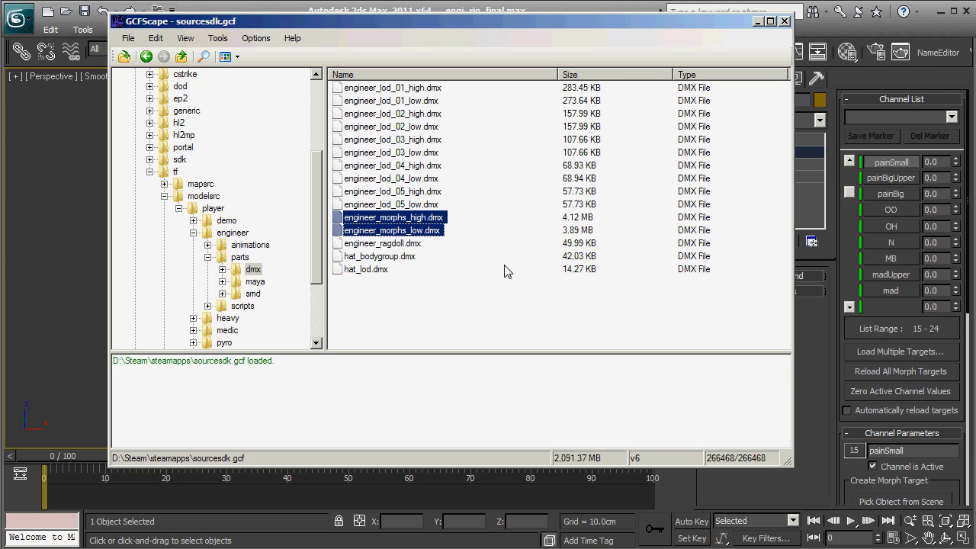
pyautogui.rightClick(432, 236)
pyautogui.click(471, 243)
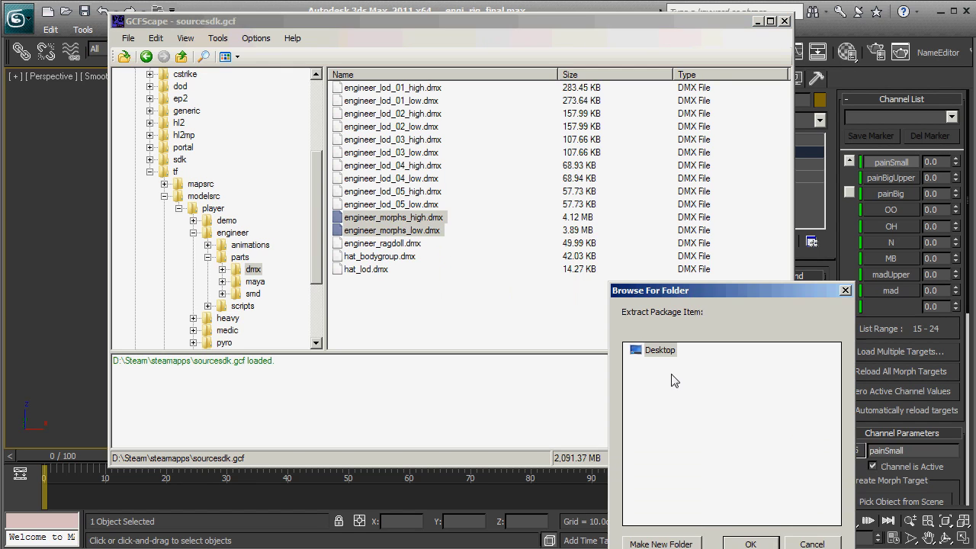
pyautogui.press('Return')
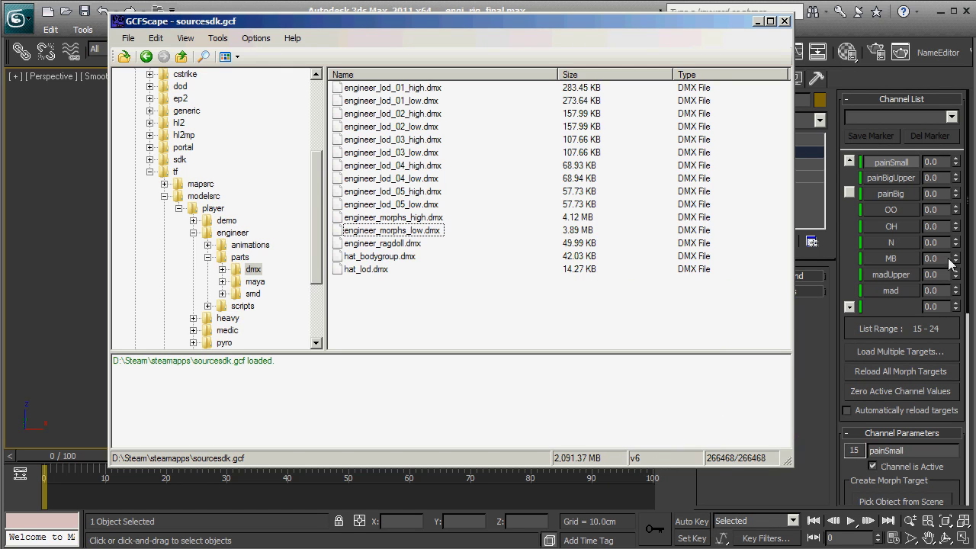
# Create a folder named TF2Stuff on the TB2 (E:) drive and open it
pyautogui.press('super')
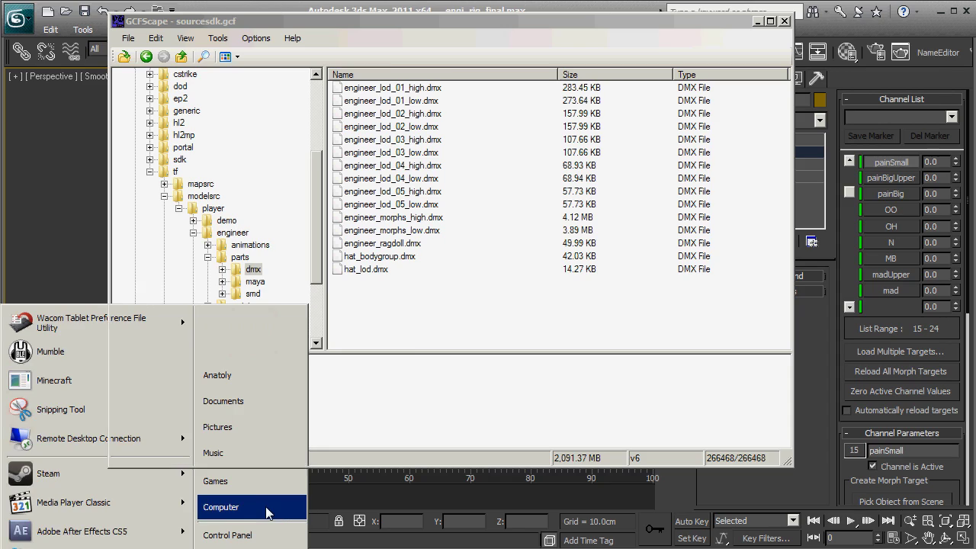
pyautogui.click(263, 507)
pyautogui.doubleClick(554, 121)
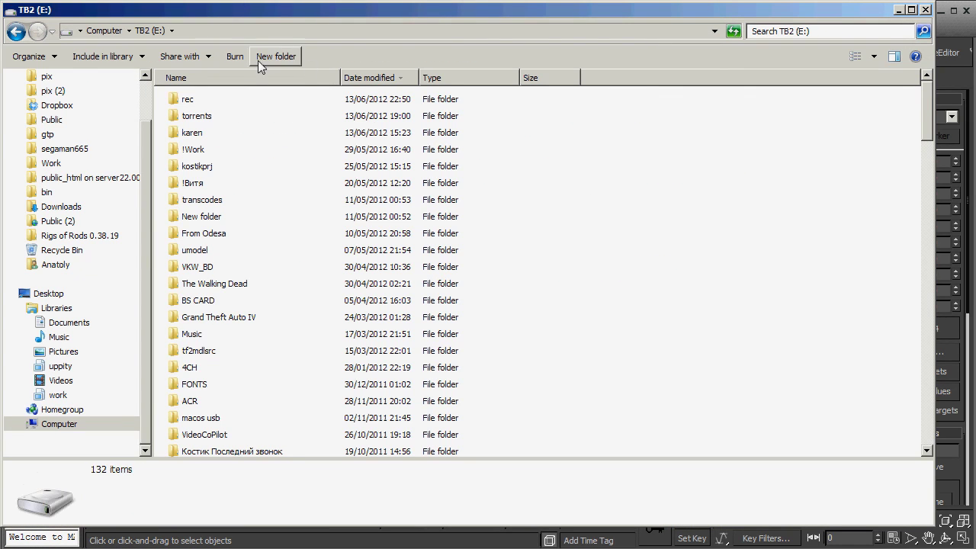
pyautogui.click(283, 55)
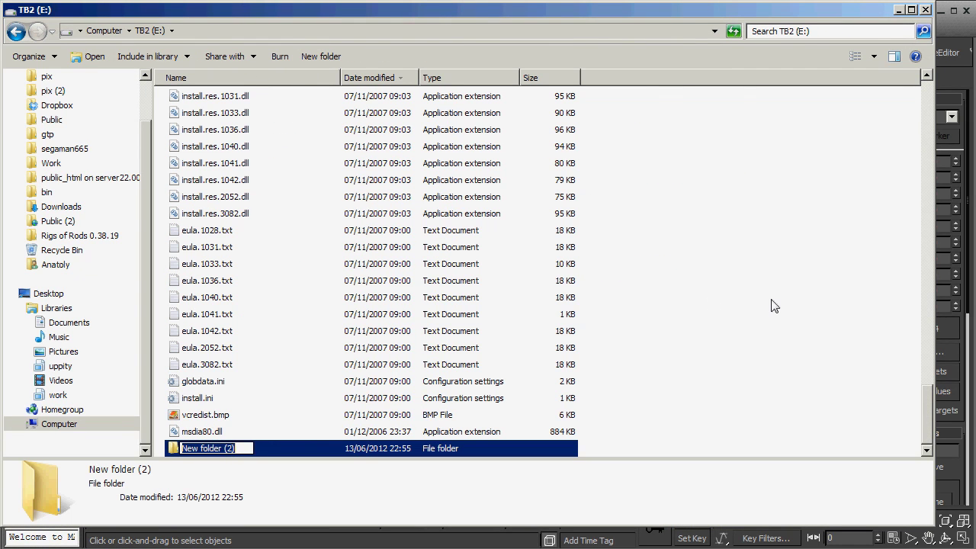
pyautogui.write('TF2')
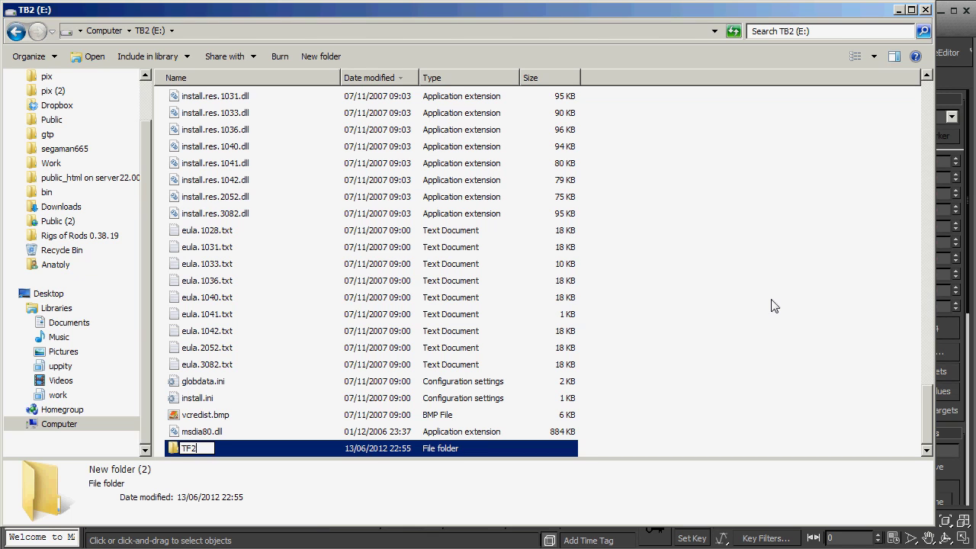
pyautogui.write('Stuff')
pyautogui.press('Return')
pyautogui.press('Return')
# Extract engineer_morphs_high.dmx and engineer_morphs_low.dmx from the package into the TF2Stuff folder
pyautogui.moveTo(632, 15); pyautogui.dragTo(733, 255)
pyautogui.click(608, 153)
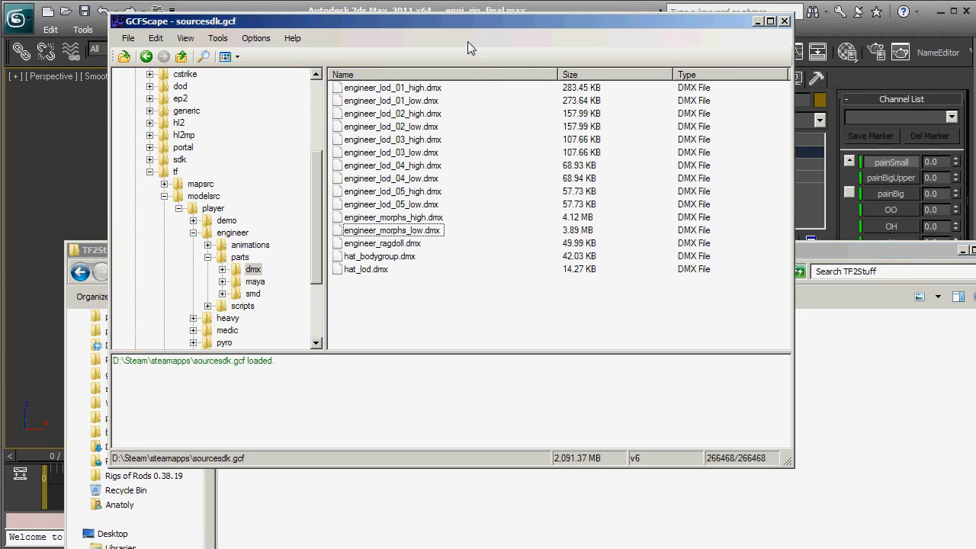
pyautogui.click(421, 231)
pyautogui.keyDown('shift'); pyautogui.click(425, 221); pyautogui.keyUp('shift')
pyautogui.moveTo(429, 231); pyautogui.dragTo(527, 496)
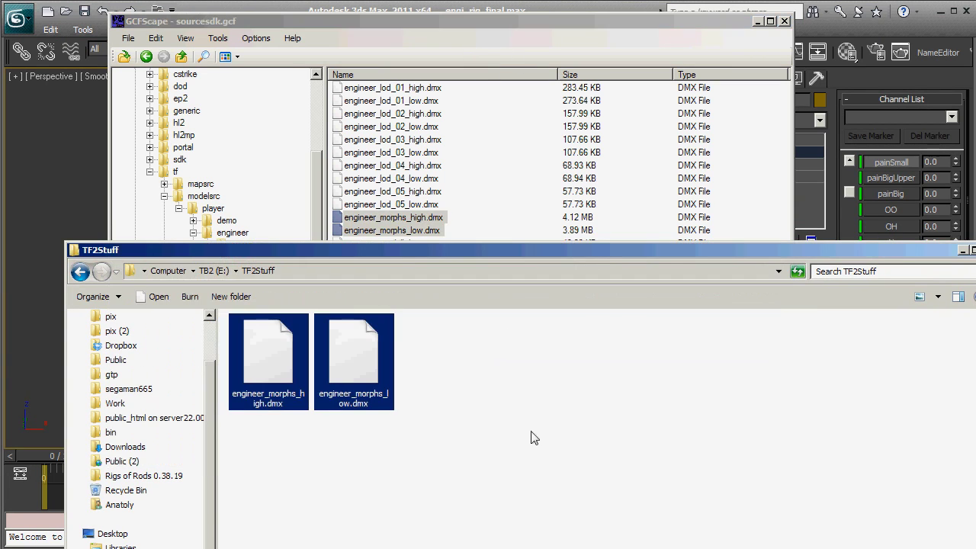
# Close GCFScape and bring the TF2Stuff folder window back in front of 3ds Max
pyautogui.click(786, 22)
pyautogui.click(674, 218)
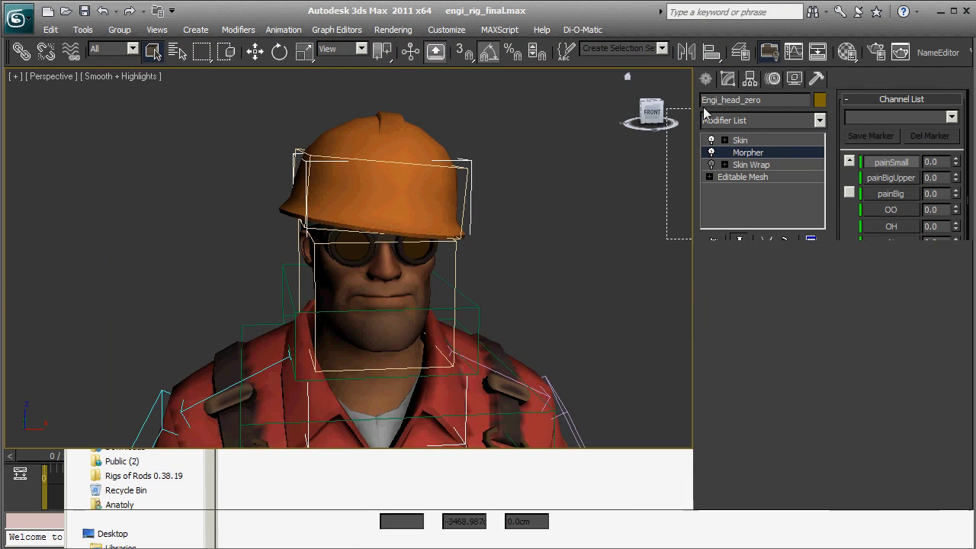
pyautogui.hotkey('alt', 'Tab')
pyautogui.moveTo(522, 251); pyautogui.dragTo(583, 89)
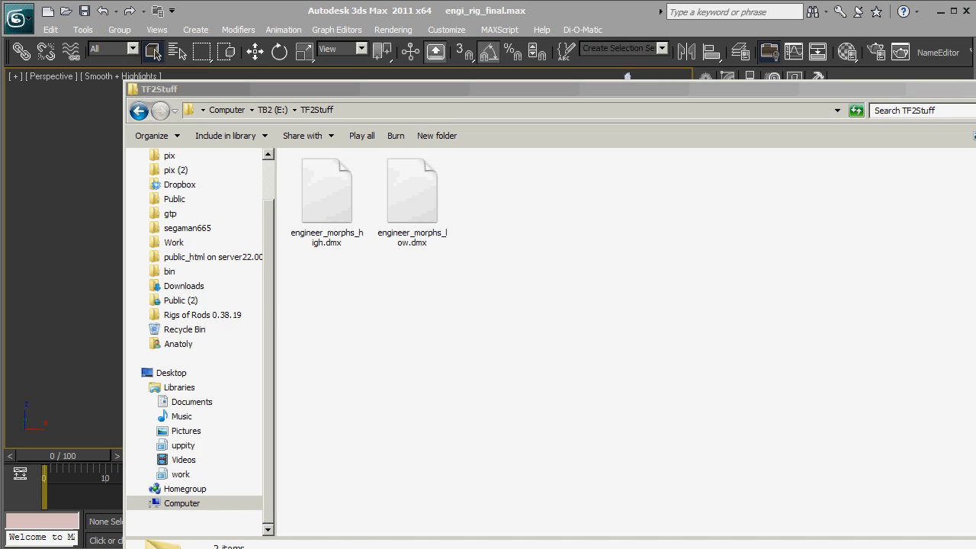
# Browse in a second Explorer window to the sourcesdk folder inside the Steam account's steamapps folder
pyautogui.press('super')
pyautogui.click(221, 505)
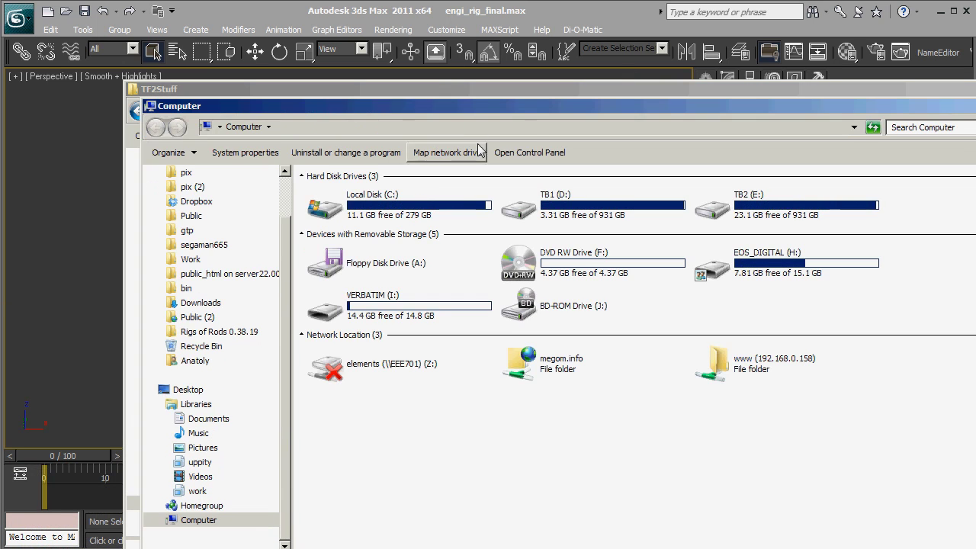
pyautogui.click(204, 245)
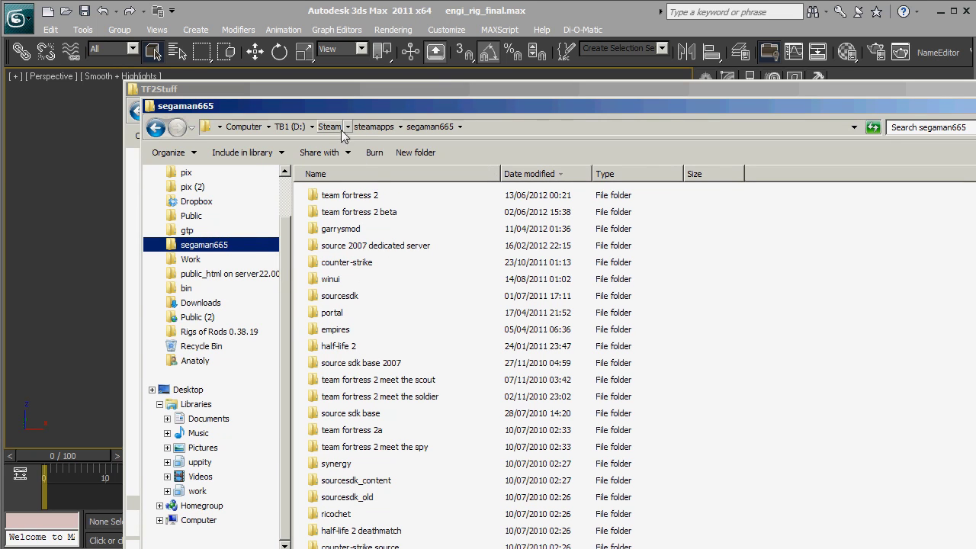
pyautogui.click(411, 470)
pyautogui.scroll(-1, 392, 500)
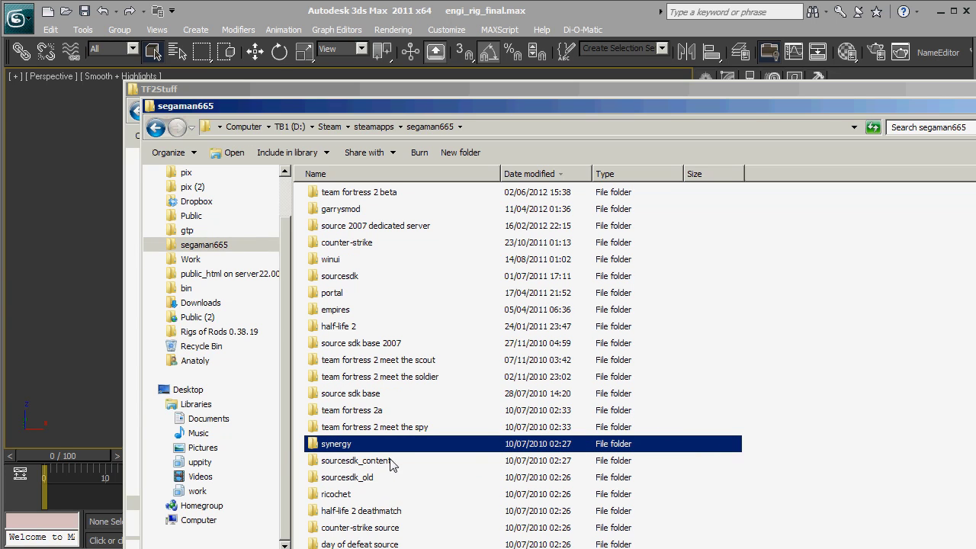
pyautogui.scroll(1, 395, 450)
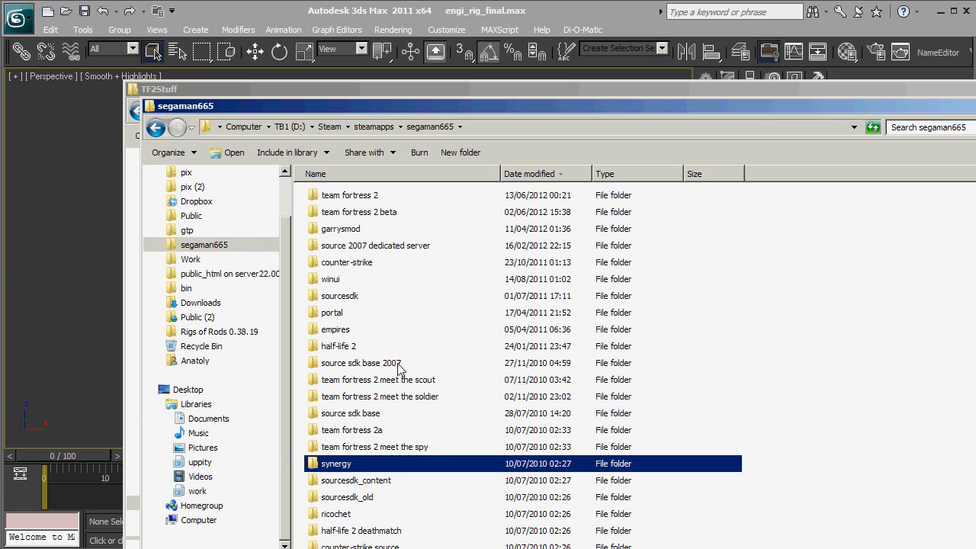
pyautogui.doubleClick(363, 296)
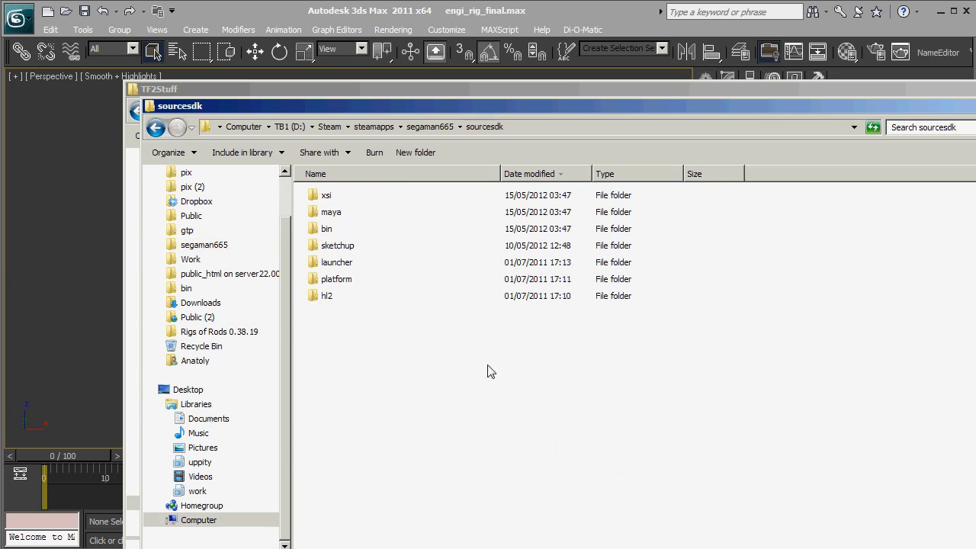
# Open a command prompt in the bin\orangebox\bin subfolder of sourcesdk
pyautogui.doubleClick(327, 229)
pyautogui.doubleClick(380, 348)
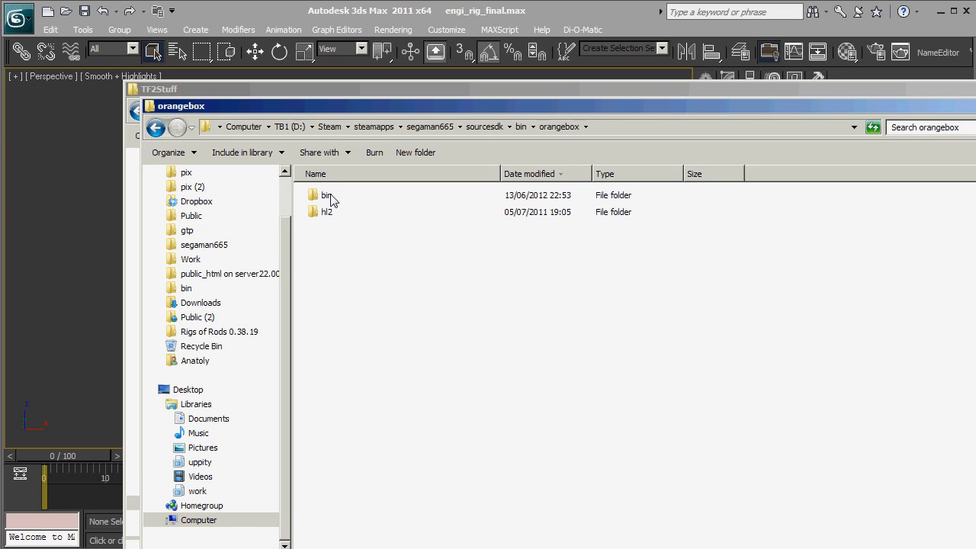
pyautogui.rightClick(331, 200)
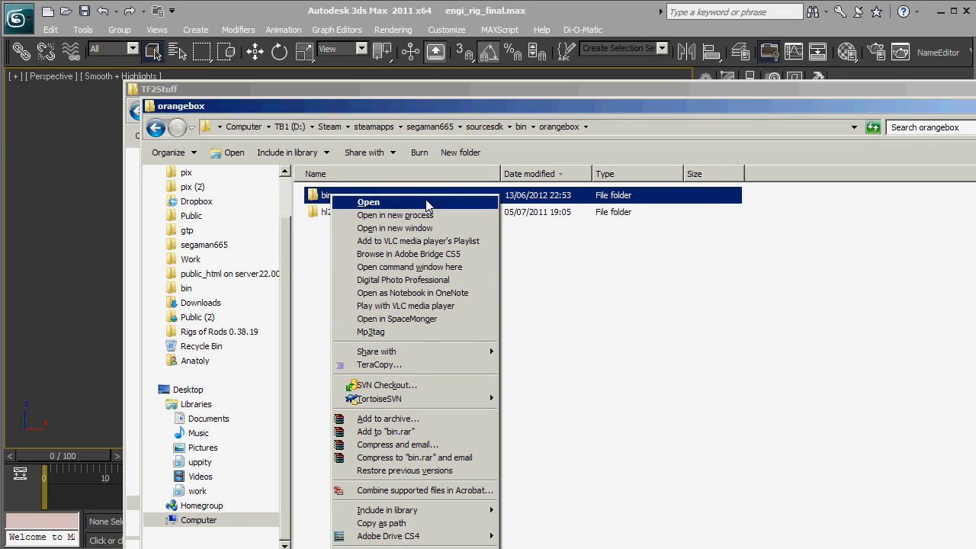
pyautogui.click(461, 268)
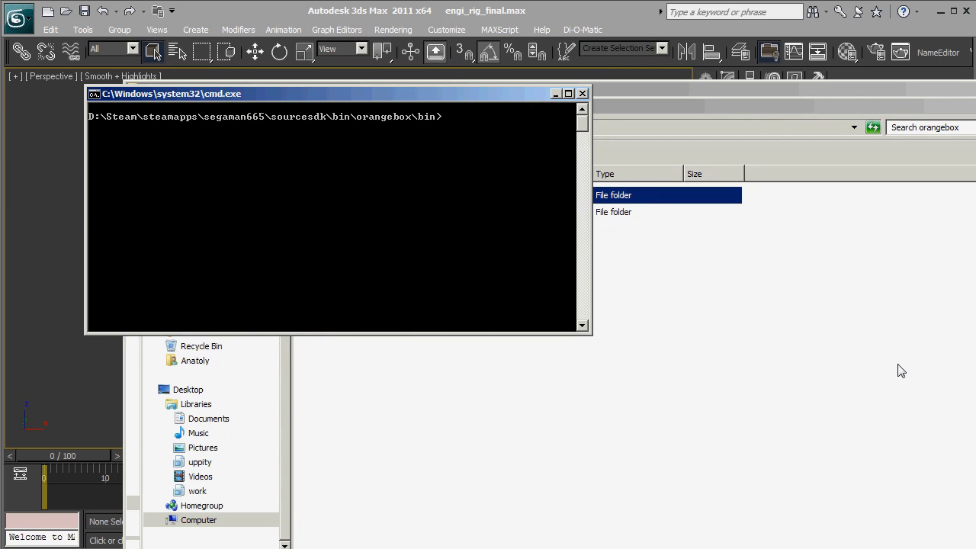
# Create a folder named obj inside TF2Stuff
pyautogui.click(901, 90)
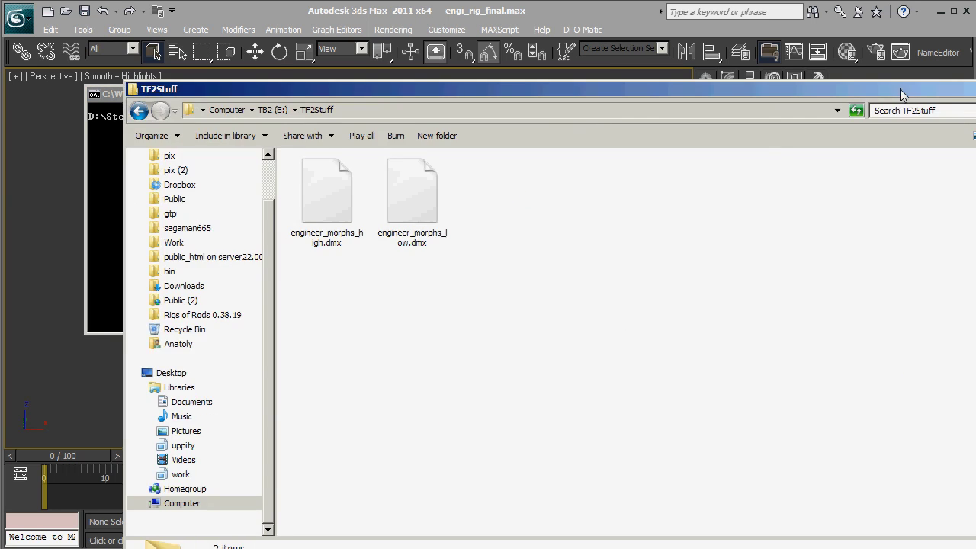
pyautogui.click(443, 142)
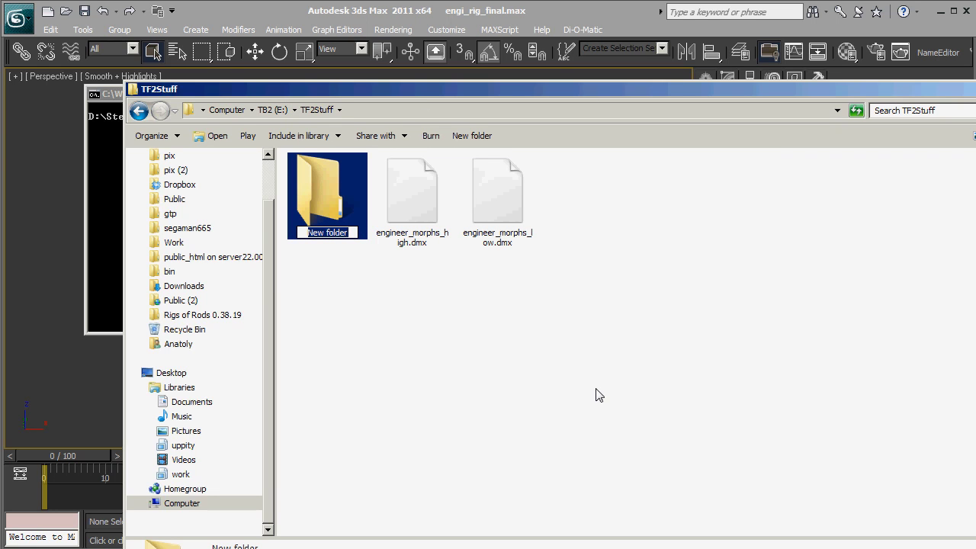
pyautogui.write('obj')
pyautogui.press('Return')
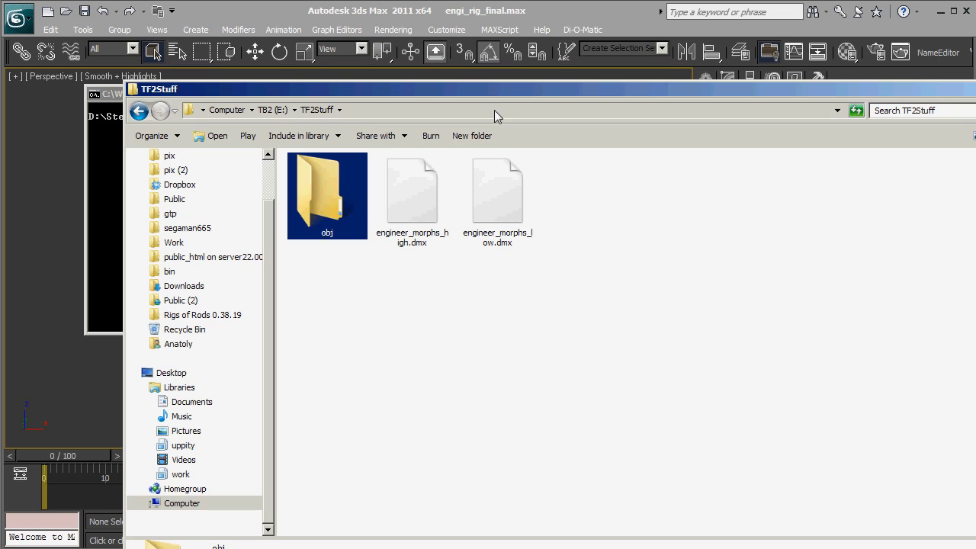
# Create a dmx folder inside TF2Stuff and move both engineer morph DMX files into it
pyautogui.click(472, 136)
pyautogui.write('dmx')
pyautogui.moveTo(722, 328); pyautogui.dragTo(517, 232)
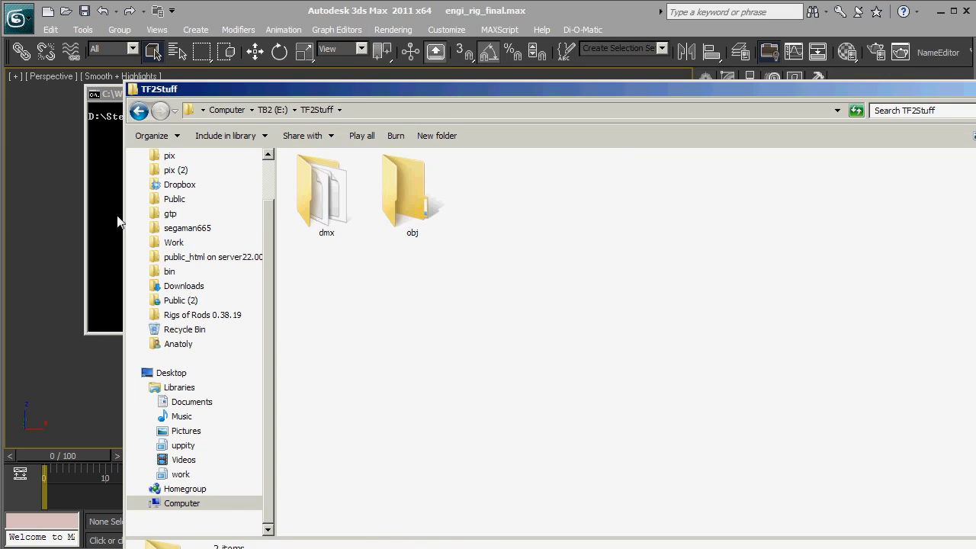
# Create a new text document in the sourcesdk bin\orangebox\bin folder
pyautogui.click(121, 223)
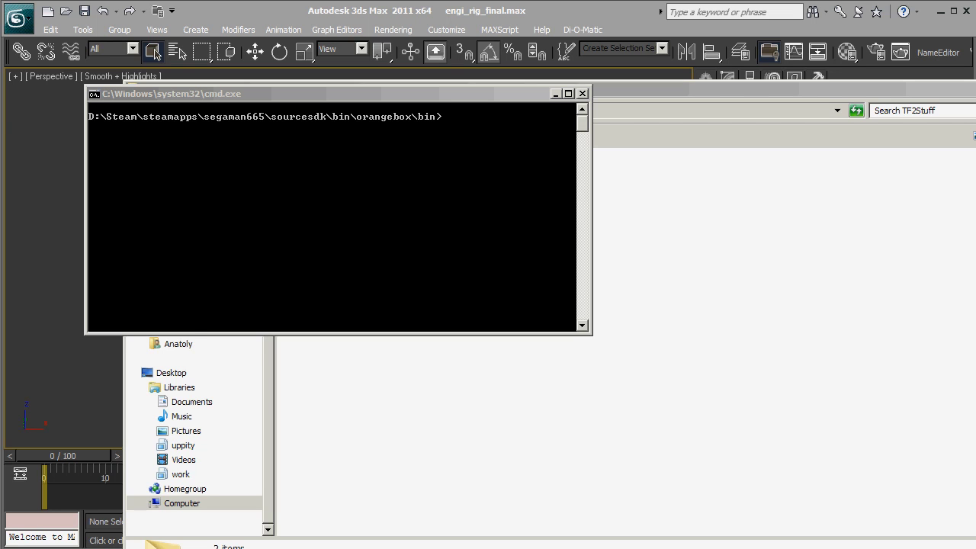
pyautogui.click(721, 399)
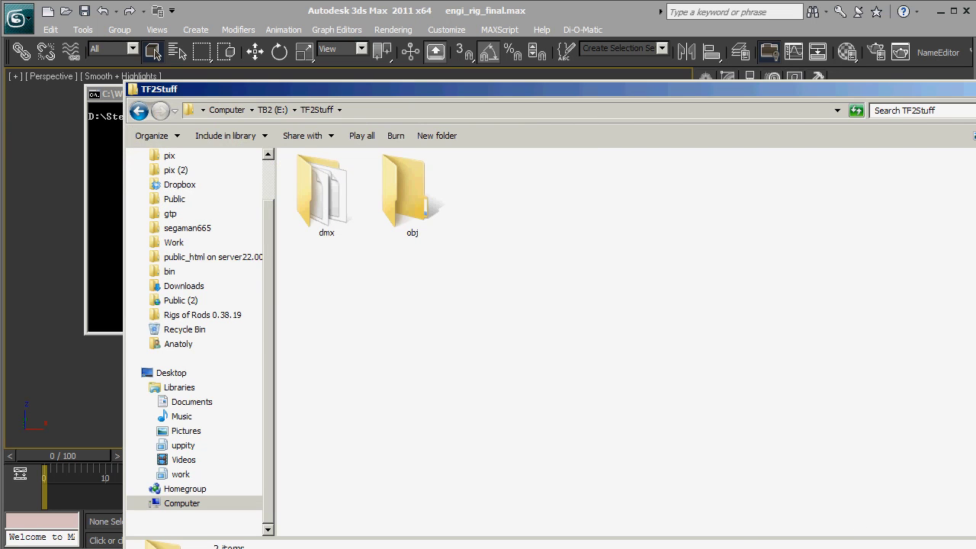
pyautogui.doubleClick(336, 199)
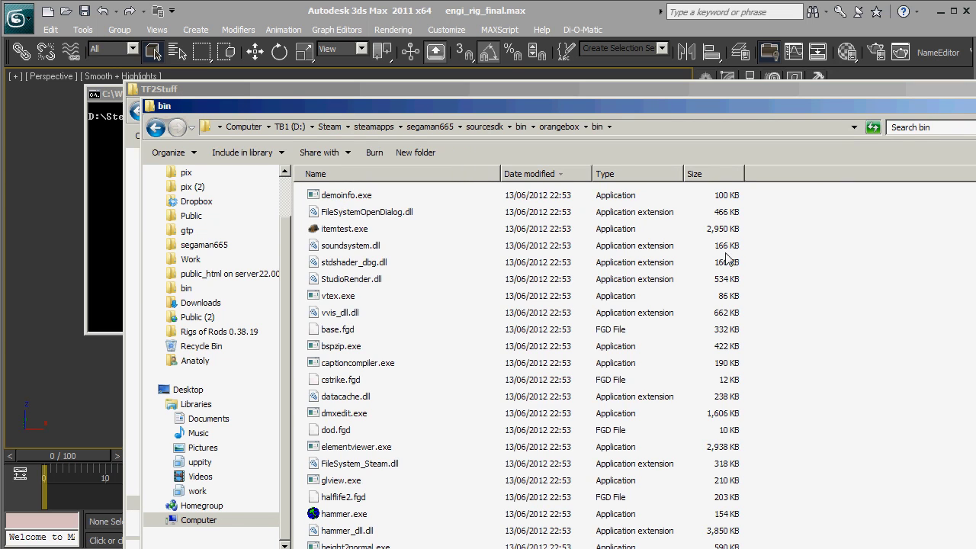
pyautogui.rightClick(852, 237)
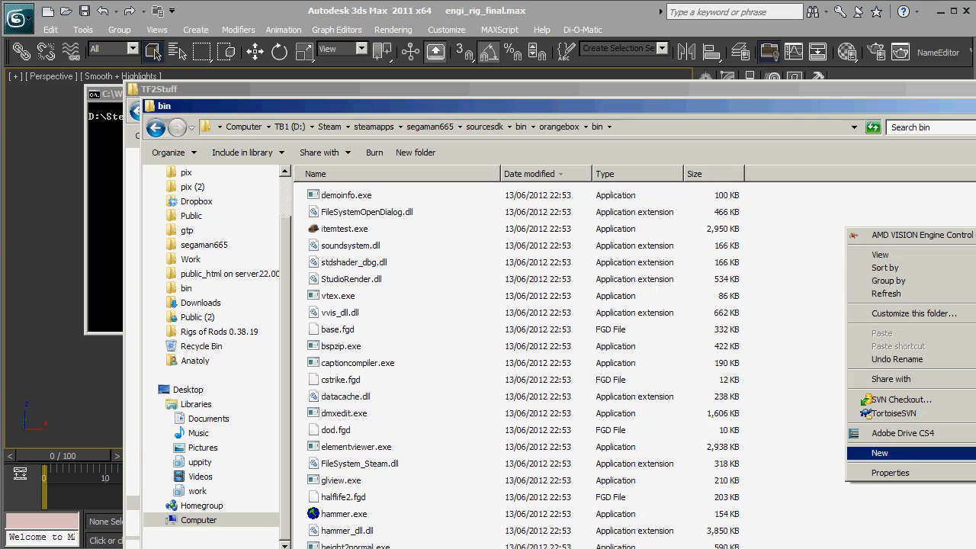
pyautogui.click(809, 470)
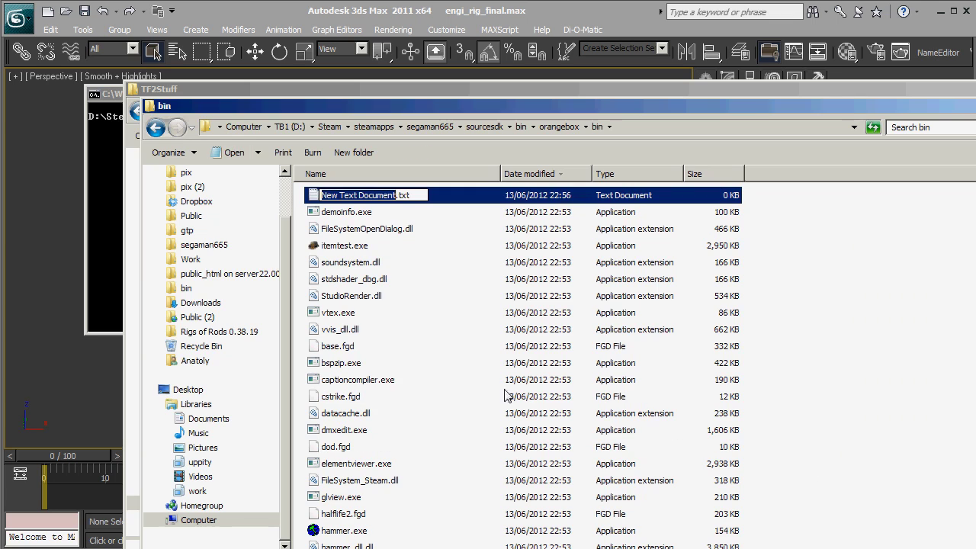
# Name the new text document my.txt, open it, and sort the folder by date modified
pyautogui.write('my')
pyautogui.press('Delete')
pyautogui.press('Delete')
pyautogui.press('Delete')
pyautogui.press('Delete')
pyautogui.write('.txt')
pyautogui.press('Return')
pyautogui.press('Return')
pyautogui.click(551, 179)
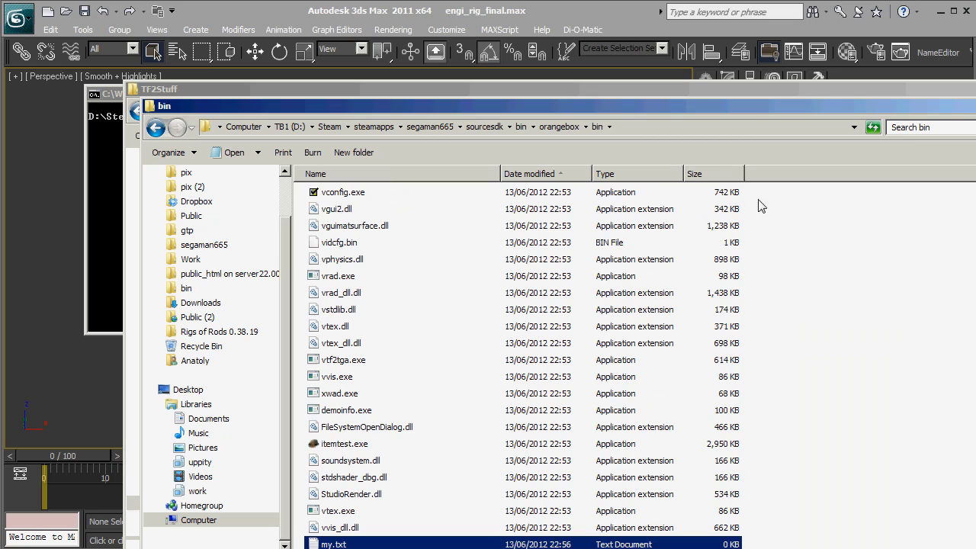
# Enter Load/Save script lines in my.txt converting E:/TF2stuff/dmx/engineer_morphs_high.dmx to obj/engineer/hwm/.obj and engineer_morphs_low.dmx to obj/engineer/.obj, and check the folder paths
pyautogui.moveTo(885, 324); pyautogui.dragTo(544, 90)
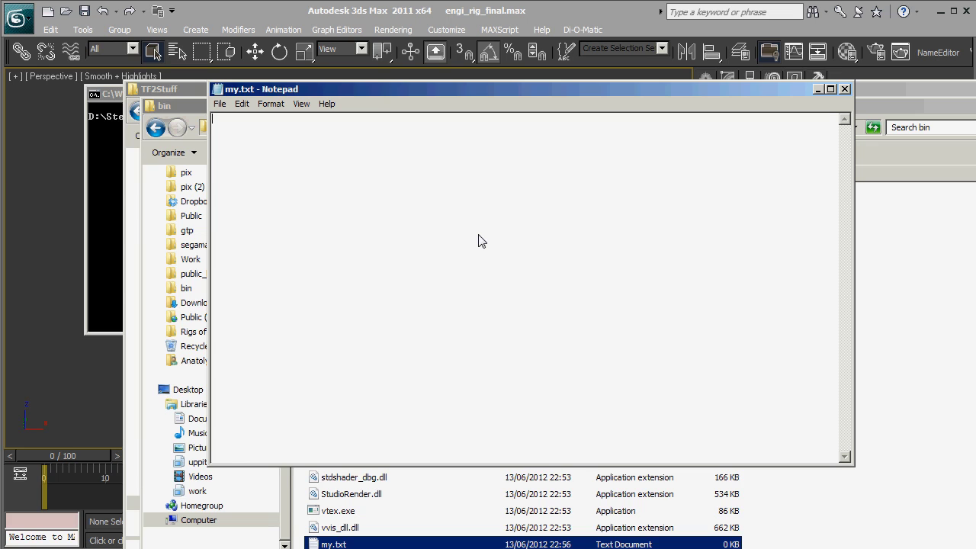
pyautogui.write('Load( "E:/TF2stuff/dmx/engineer_morphs_high.dmx" ) Save("E:/TF2stuff/obj/engineer/hwm/.obj") Load( "E:/TF2stuff/dmx/engineer_morphs_low.dmx" ) Save("E:/TF2stuff/obj/engineer/.obj")')
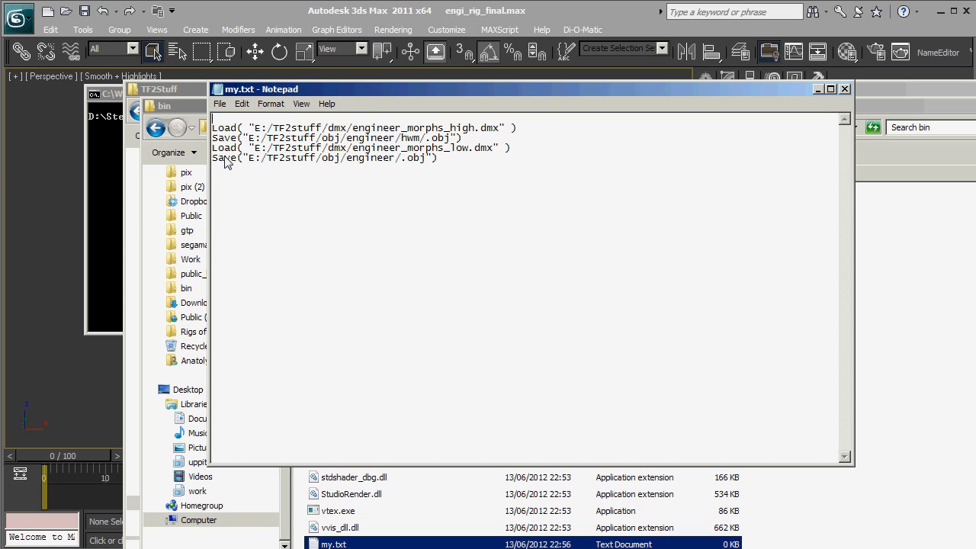
pyautogui.press('Delete')
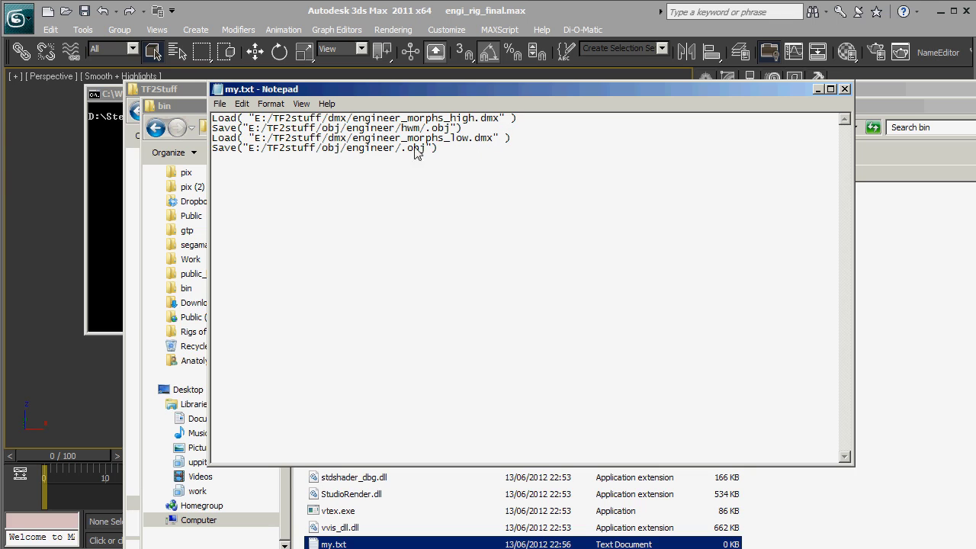
pyautogui.moveTo(277, 119); pyautogui.dragTo(324, 123)
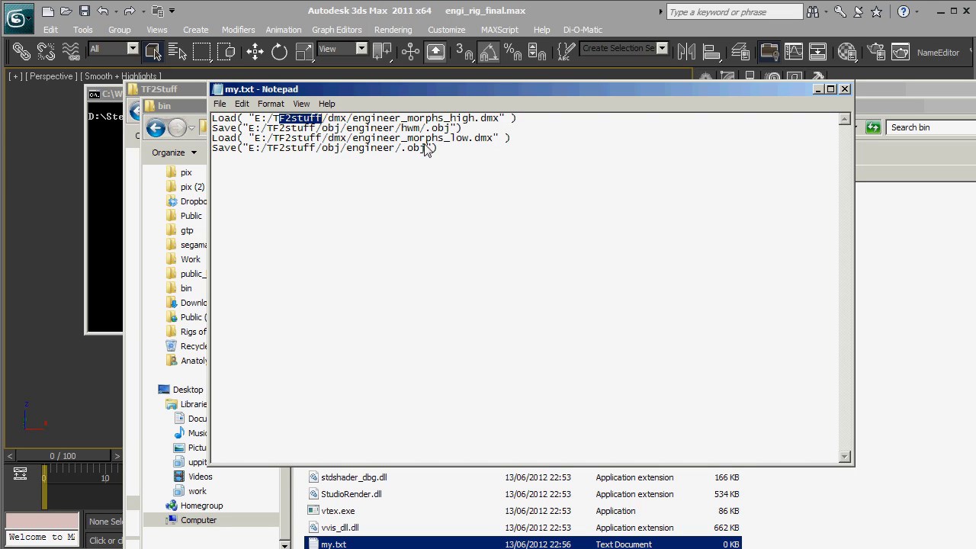
pyautogui.click(482, 164)
pyautogui.doubleClick(339, 118)
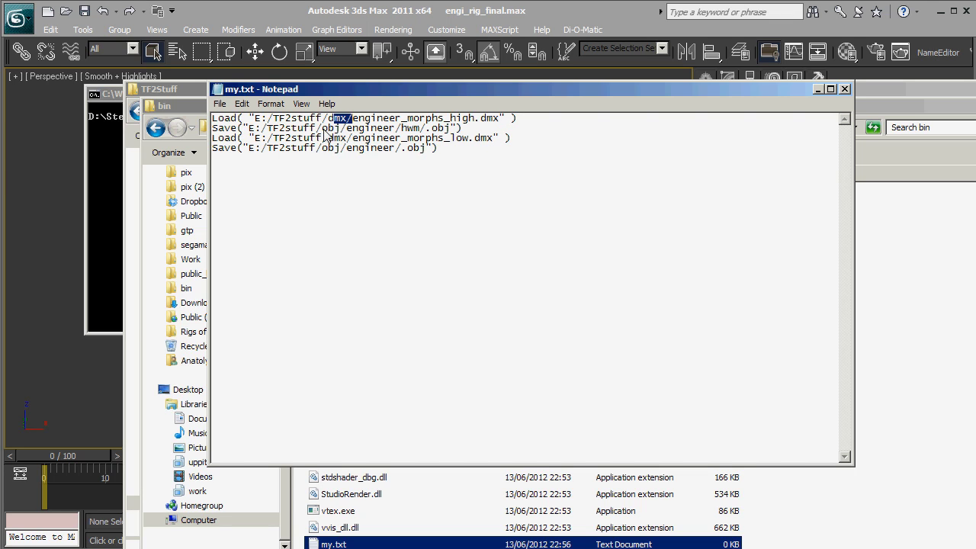
pyautogui.moveTo(322, 128); pyautogui.dragTo(340, 138)
pyautogui.click(519, 200)
# Save the script as my2.lua in the orangebox\bin folder with the file type All Files
pyautogui.click(220, 104)
pyautogui.click(237, 158)
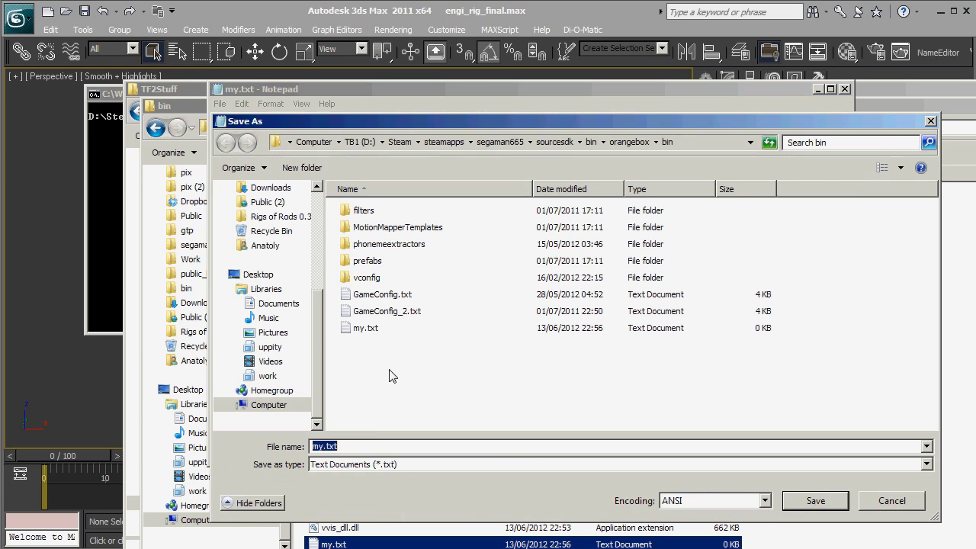
pyautogui.click(360, 449)
pyautogui.press('BackSpace')
pyautogui.press('BackSpace')
pyautogui.press('BackSpace')
pyautogui.write('lua')
pyautogui.click(420, 465)
pyautogui.click(335, 490)
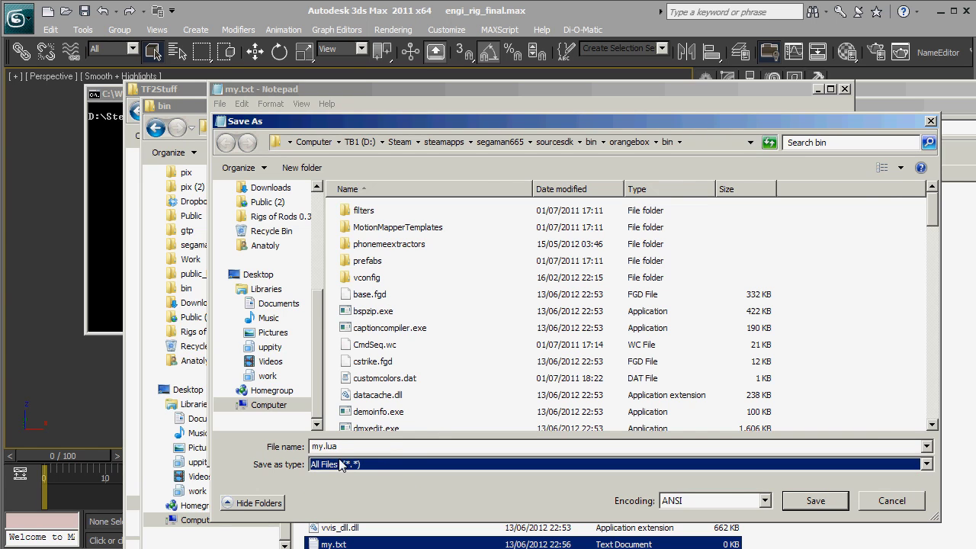
pyautogui.hotkey('shift', 'Tab')
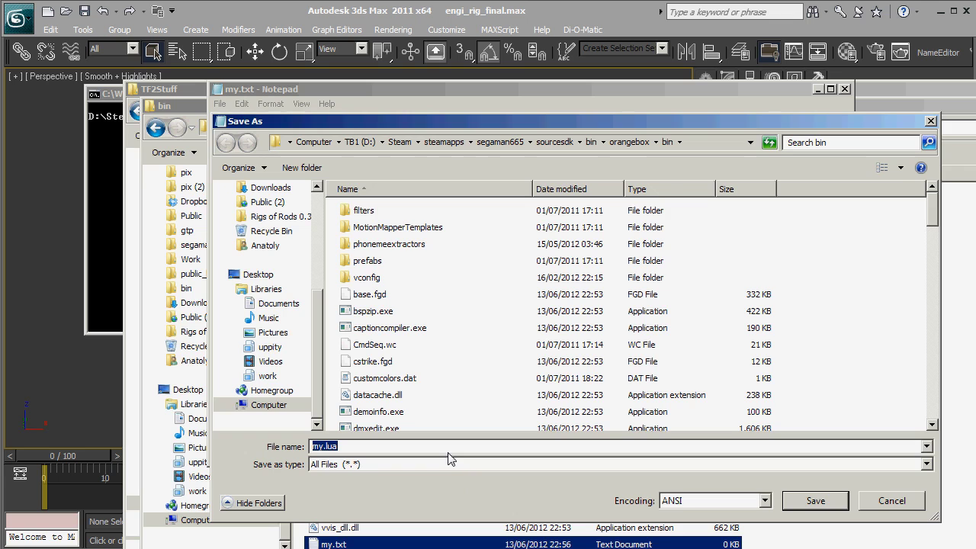
pyautogui.click(321, 451)
pyautogui.write('2')
pyautogui.press('Return')
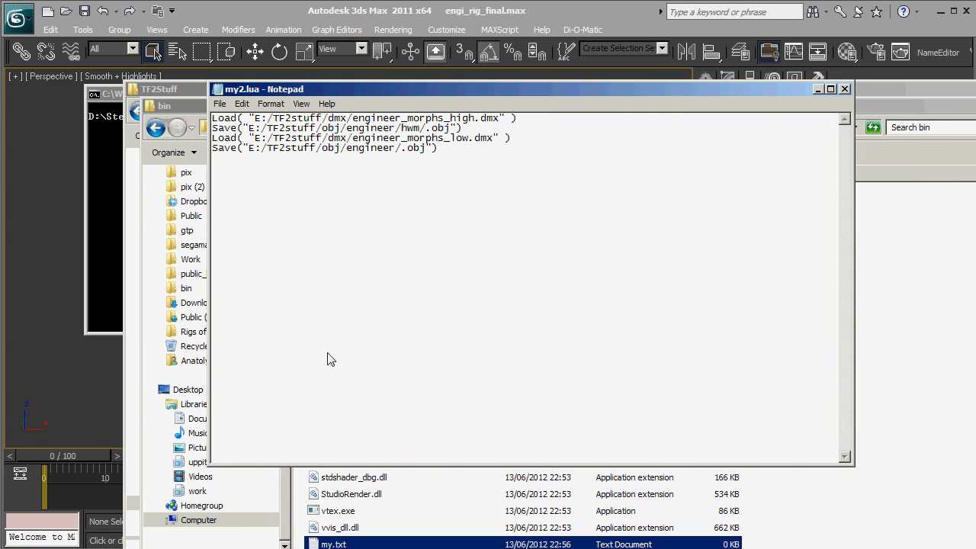
# Close the my2.lua script and run dmxedit my2.lua in the command prompt
pyautogui.click(844, 91)
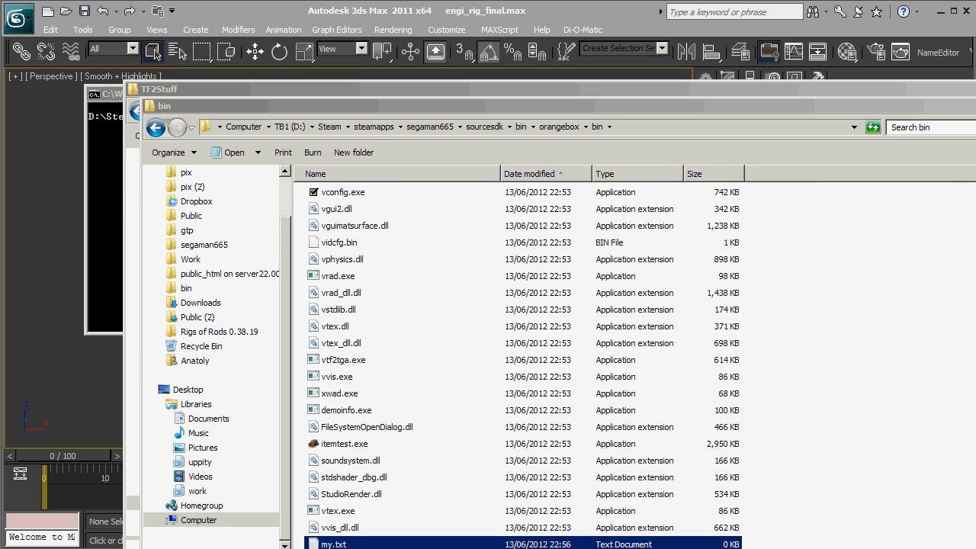
pyautogui.click(102, 170)
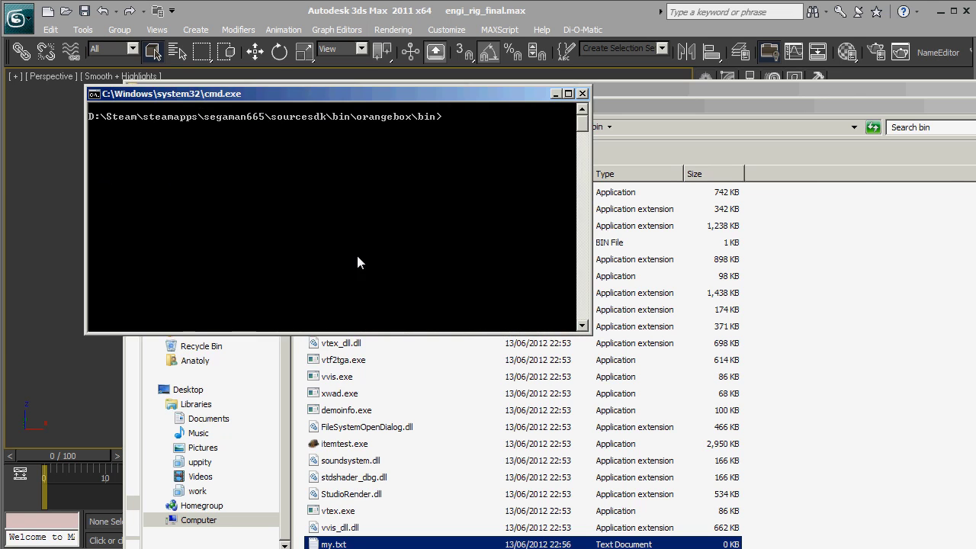
pyautogui.write('dmxedit my2.lua -nop4')
pyautogui.press('BackSpace')
pyautogui.press('BackSpace')
pyautogui.press('BackSpace')
pyautogui.press('Return')
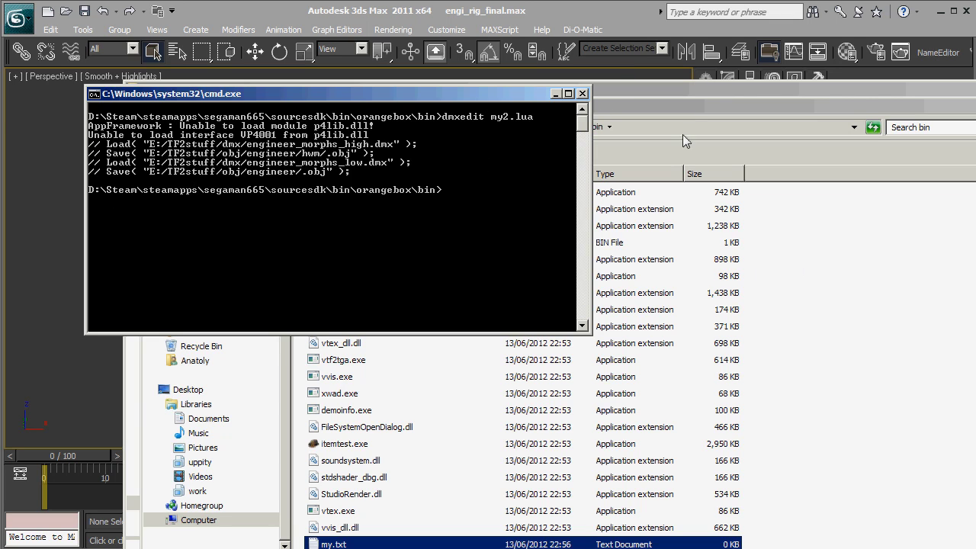
# Check the contents of the obj and dmx folders inside TF2Stuff
pyautogui.click(692, 89)
pyautogui.doubleClick(391, 202)
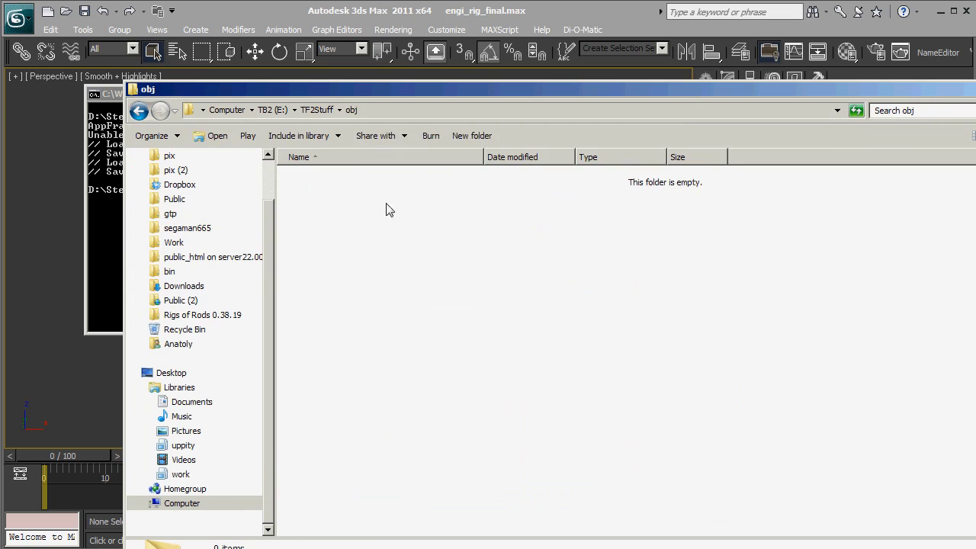
pyautogui.press('BackSpace')
pyautogui.doubleClick(347, 216)
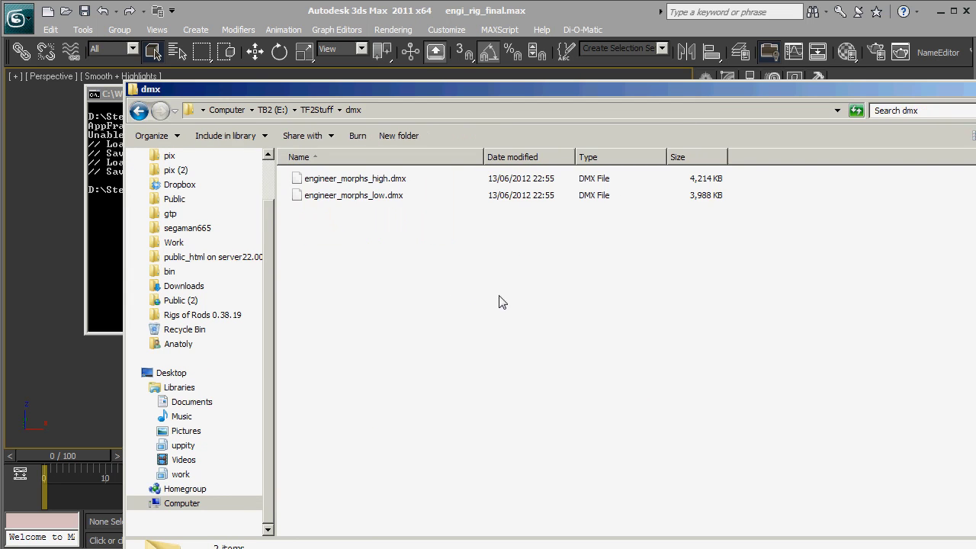
pyautogui.press('BackSpace')
# Create a folder named engineer inside E:\TF2Stuff\obj and open it
pyautogui.hotkey('alt', 'Tab')
pyautogui.click(623, 219)
pyautogui.doubleClick(404, 187)
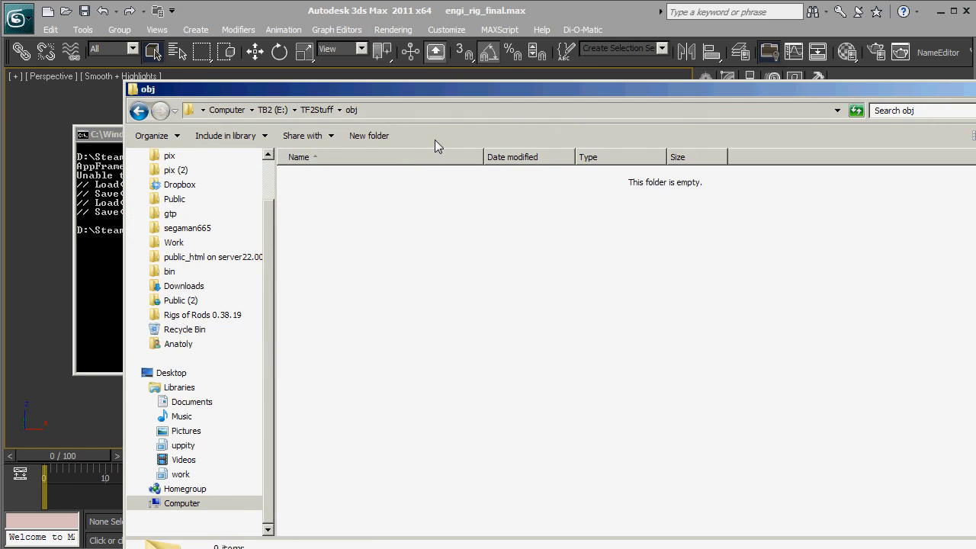
pyautogui.click(352, 136)
pyautogui.write('engineer')
pyautogui.press('Return')
pyautogui.press('Return')
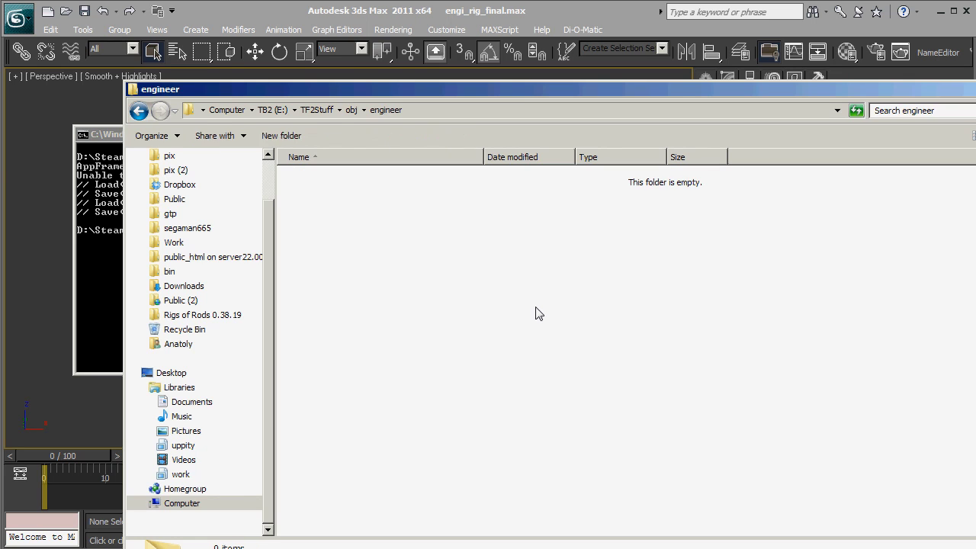
# Create a subfolder named hwm inside the engineer folder
pyautogui.click(381, 130)
pyautogui.write('hwm')
pyautogui.press('Return')
pyautogui.press('Return')
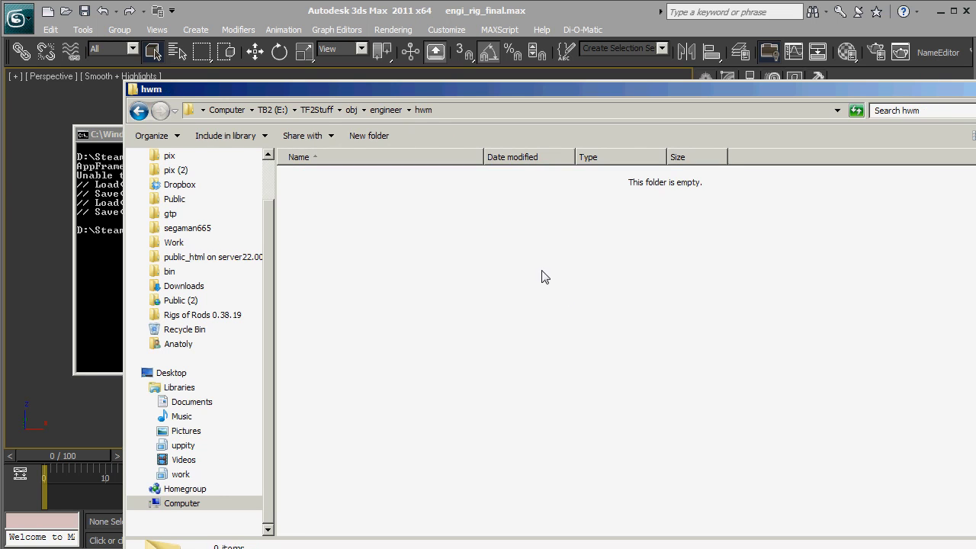
pyautogui.press('BackSpace')
# Run dmxedit my2.lua again in the command prompt to export the OBJ files
pyautogui.click(107, 297)
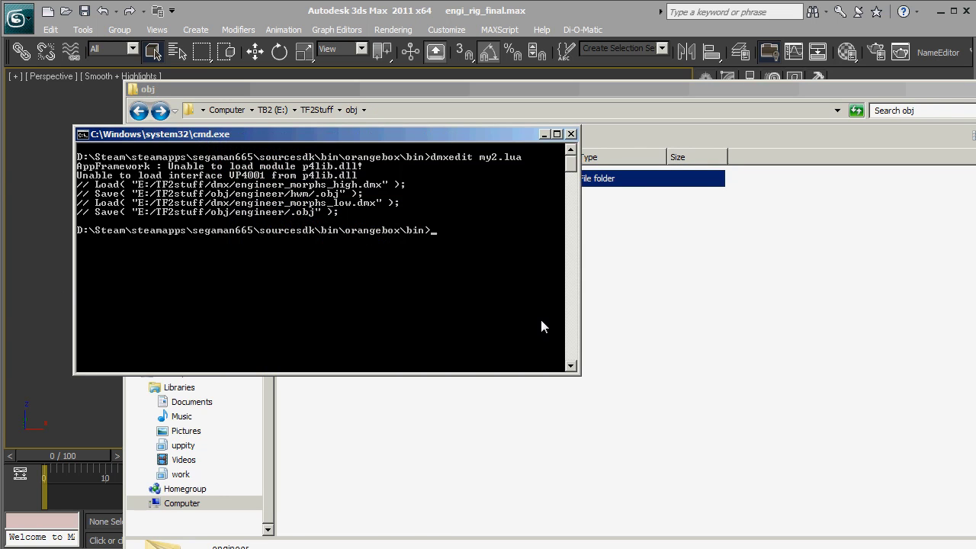
pyautogui.press('Up')
pyautogui.press('Return')
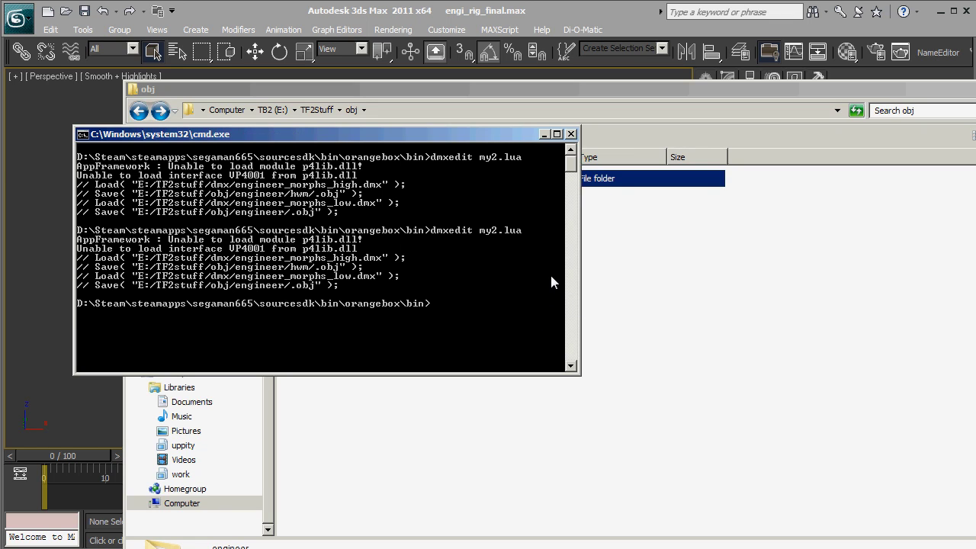
# Examine the exported OBJ files in the engineer and hwm folders, widening the Name column to read the combined morph names
pyautogui.click(624, 285)
pyautogui.doubleClick(357, 180)
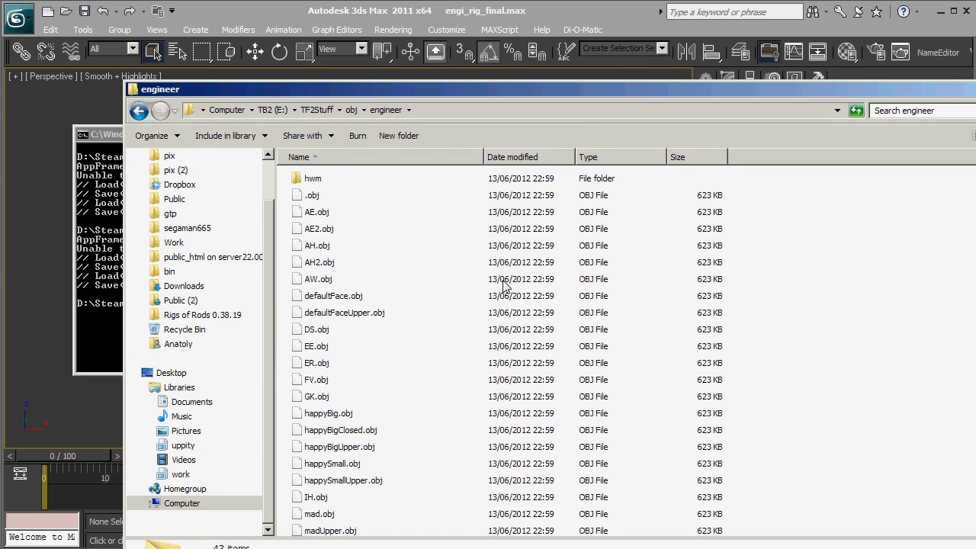
pyautogui.scroll(-7, 503, 288)
pyautogui.scroll(7, 396, 326)
pyautogui.doubleClick(314, 177)
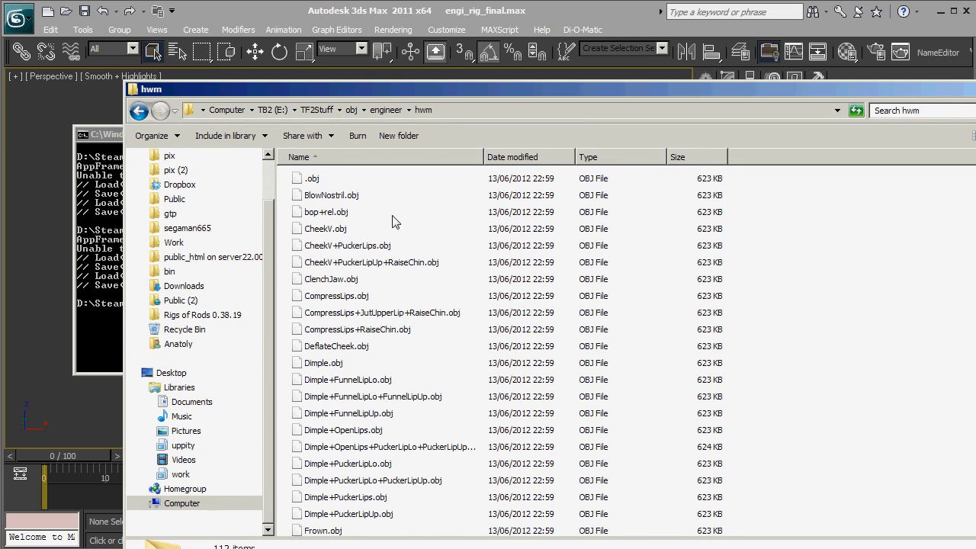
pyautogui.scroll(-8, 527, 301)
pyautogui.scroll(-15, 526, 301)
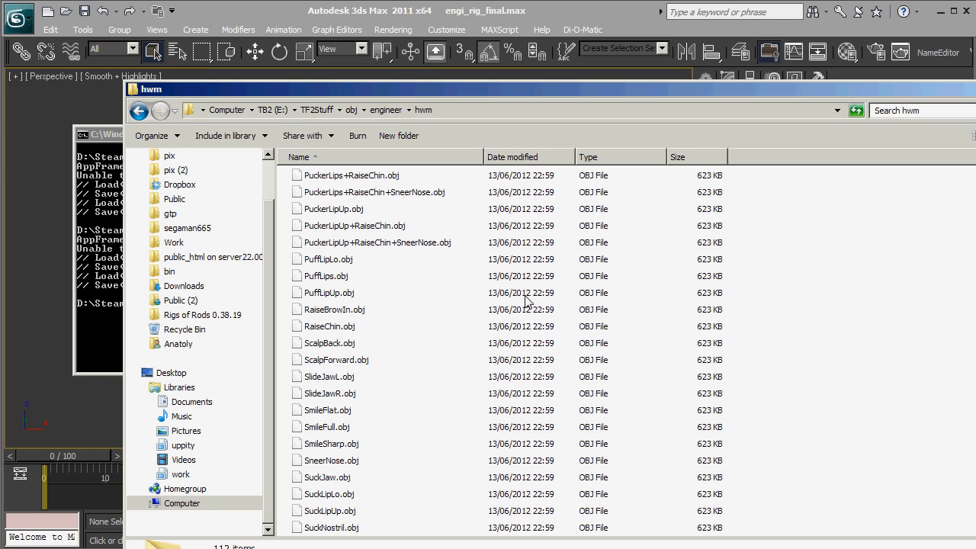
pyautogui.scroll(20, 417, 466)
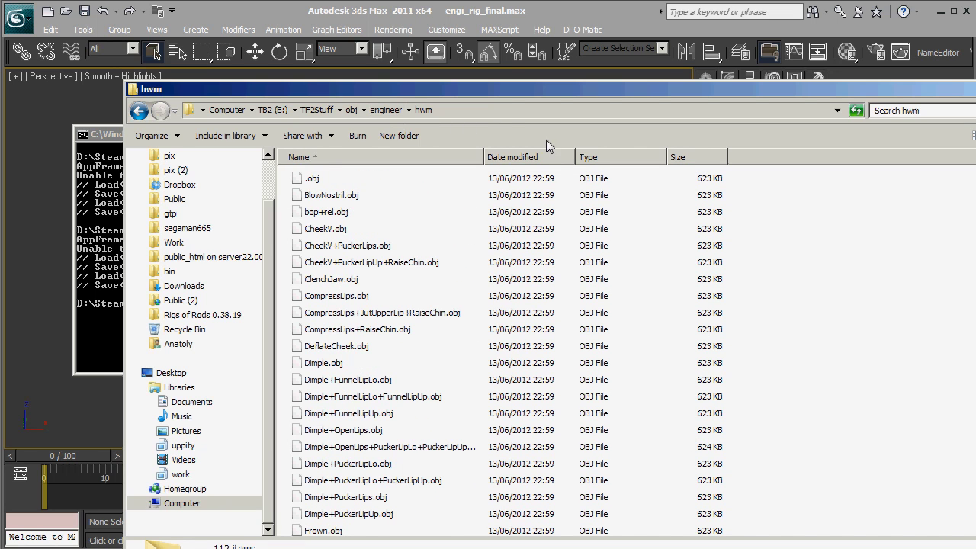
pyautogui.scroll(-2, 568, 313)
pyautogui.scroll(-7, 568, 315)
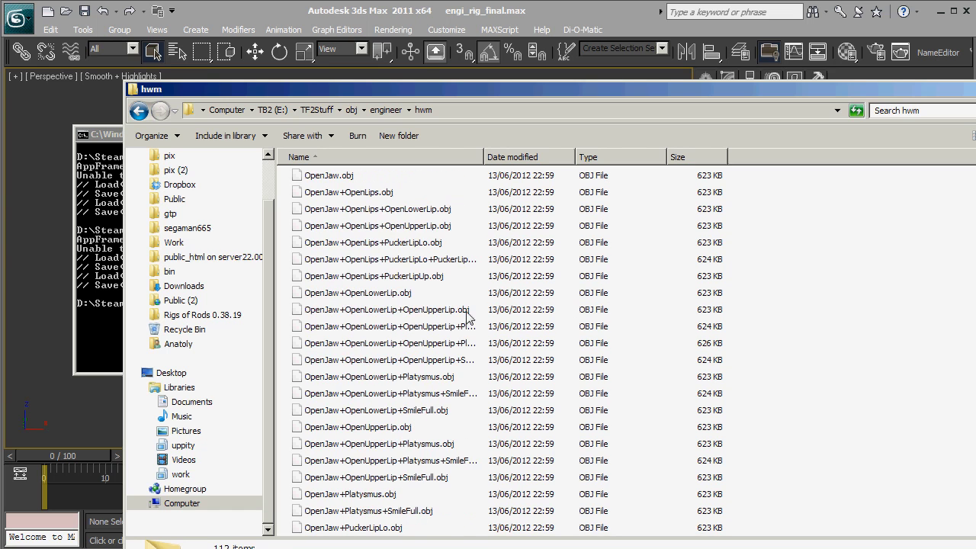
pyautogui.moveTo(484, 157); pyautogui.dragTo(651, 175)
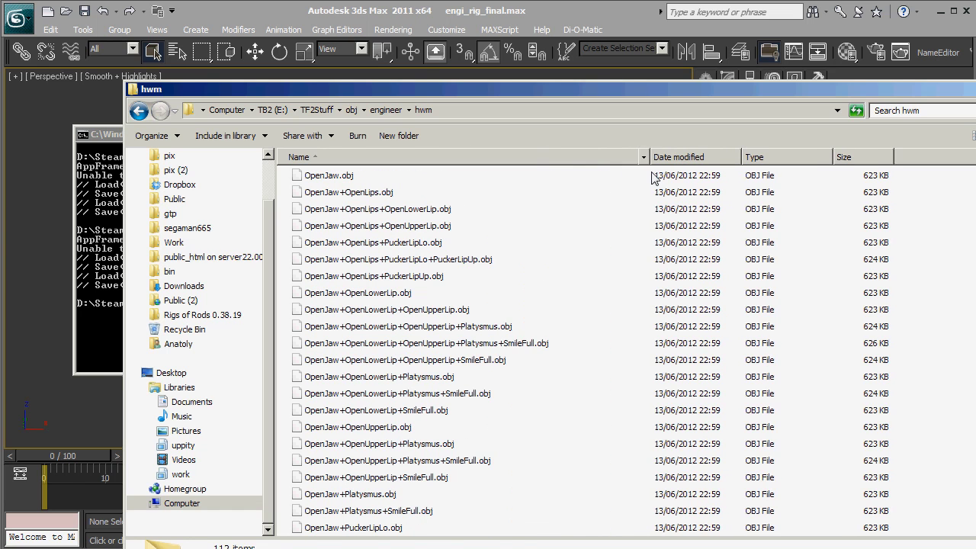
pyautogui.click(491, 348)
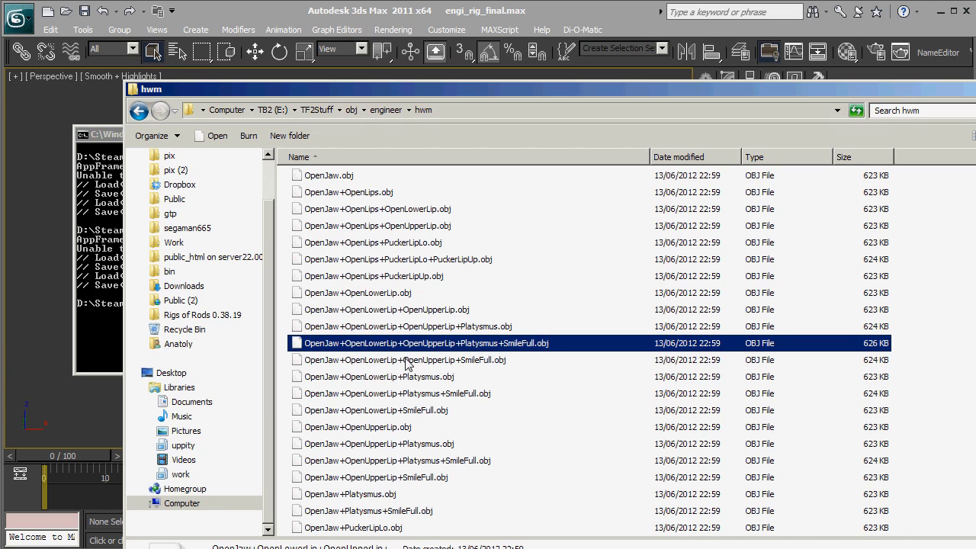
# Search the hwm folder for *+*.* and delete all the matching combination morph files
pyautogui.click(942, 113)
pyautogui.write('*+*')
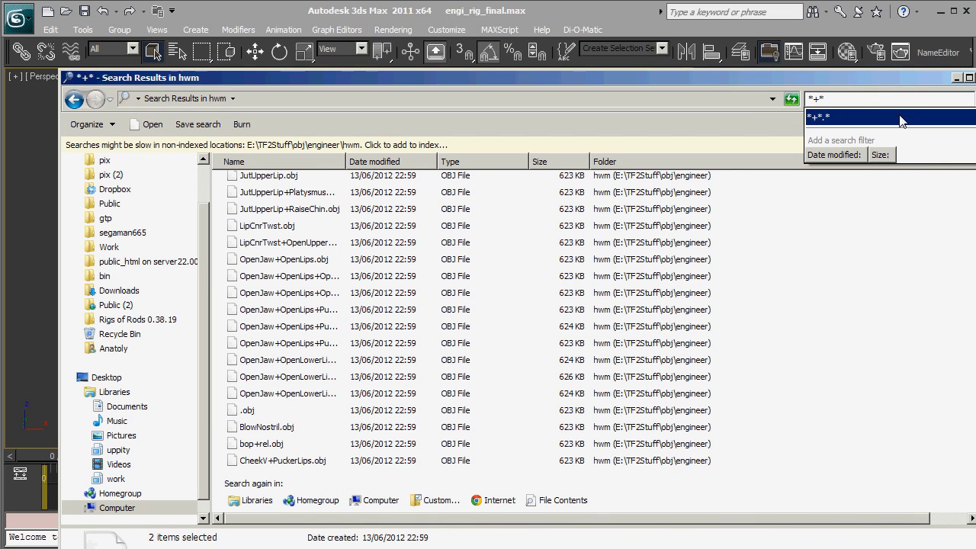
pyautogui.click(908, 113)
pyautogui.click(806, 235)
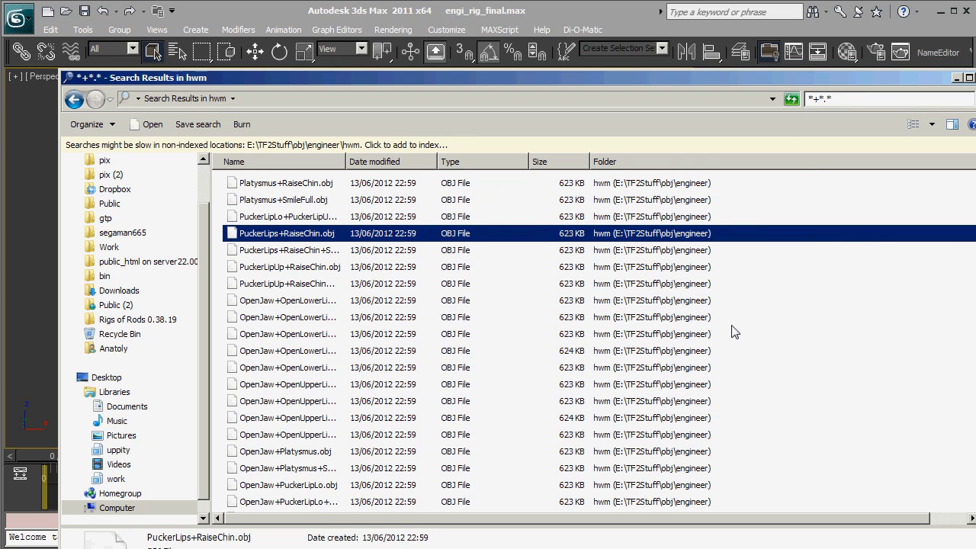
pyautogui.hotkey('ctrl', 'a')
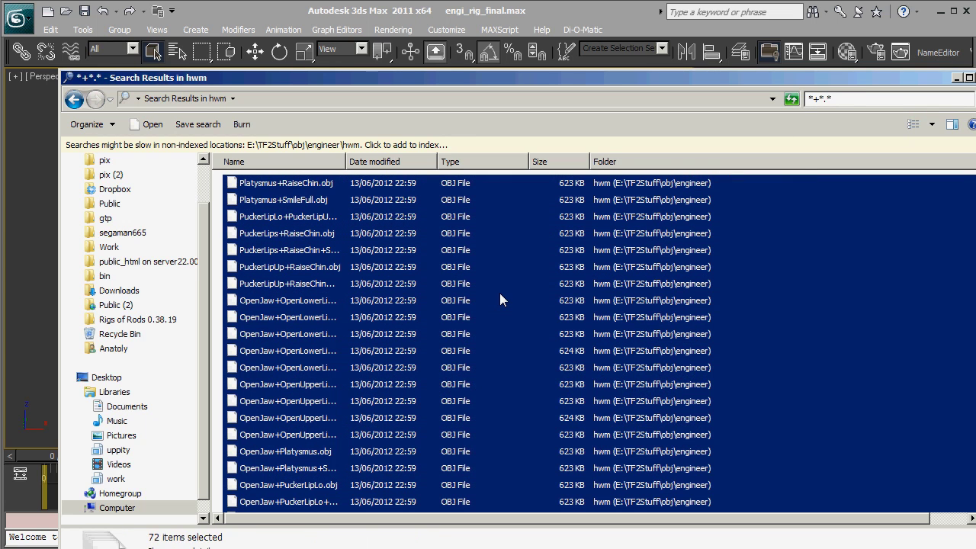
pyautogui.press('Delete')
pyautogui.press('Return')
# Review the OBJ files left in the hwm folder and those in the engineer folder
pyautogui.press('BackSpace')
pyautogui.click(393, 222)
pyautogui.scroll(-6, 474, 317)
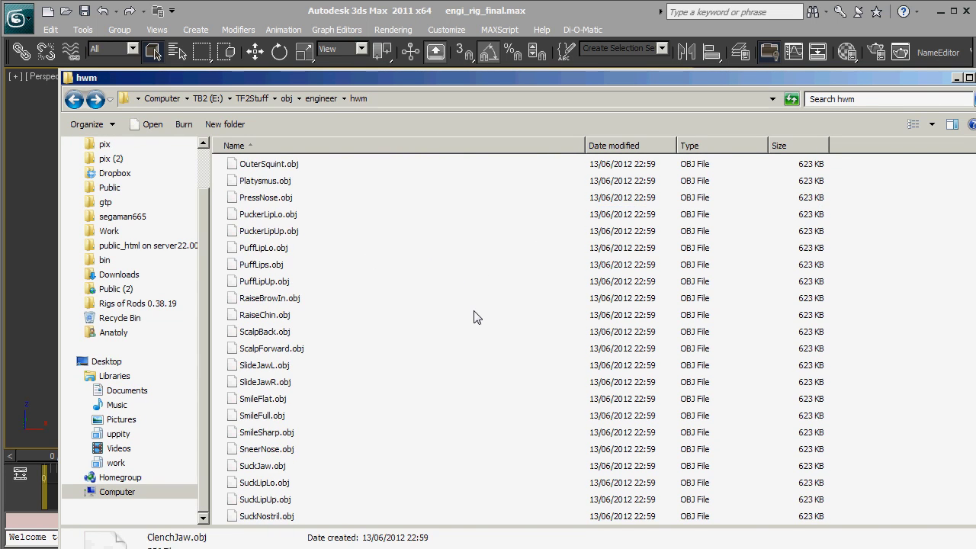
pyautogui.scroll(6, 474, 317)
pyautogui.press('BackSpace')
pyautogui.scroll(-13, 414, 305)
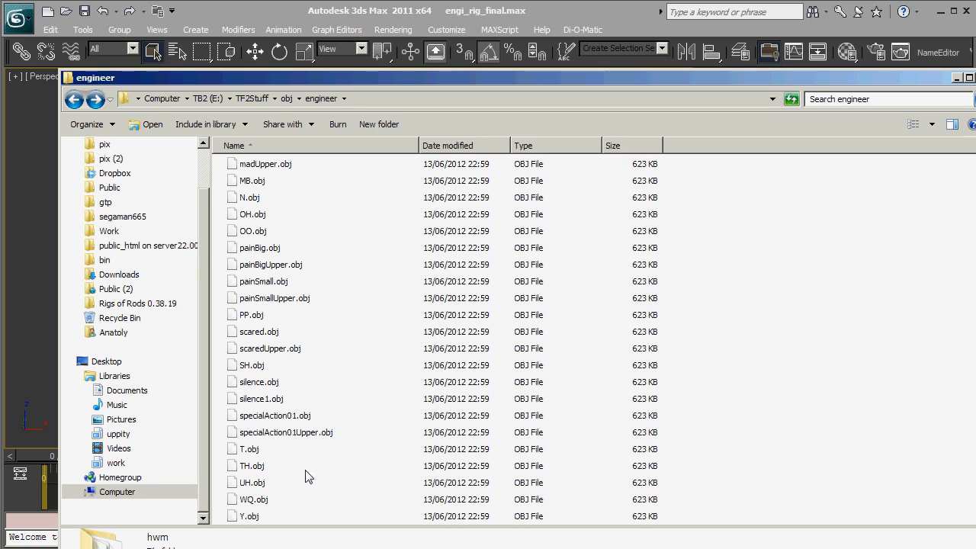
pyautogui.scroll(13, 431, 441)
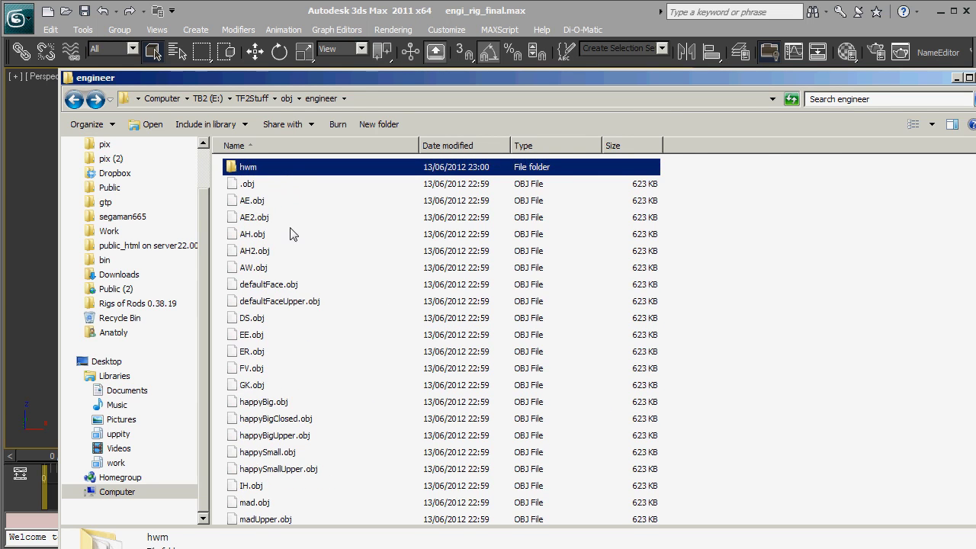
pyautogui.doubleClick(261, 167)
pyautogui.scroll(-5, 415, 401)
pyautogui.scroll(5, 408, 382)
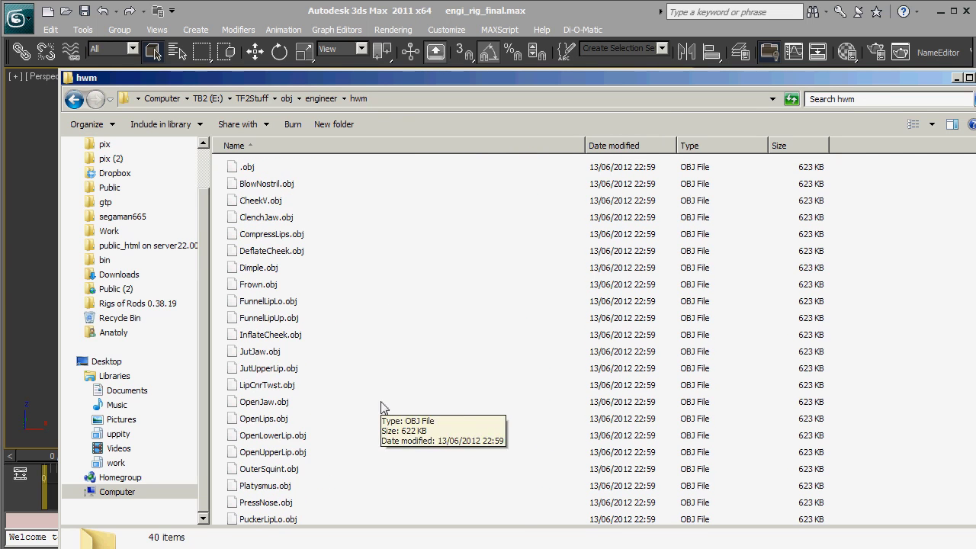
pyautogui.press('BackSpace')
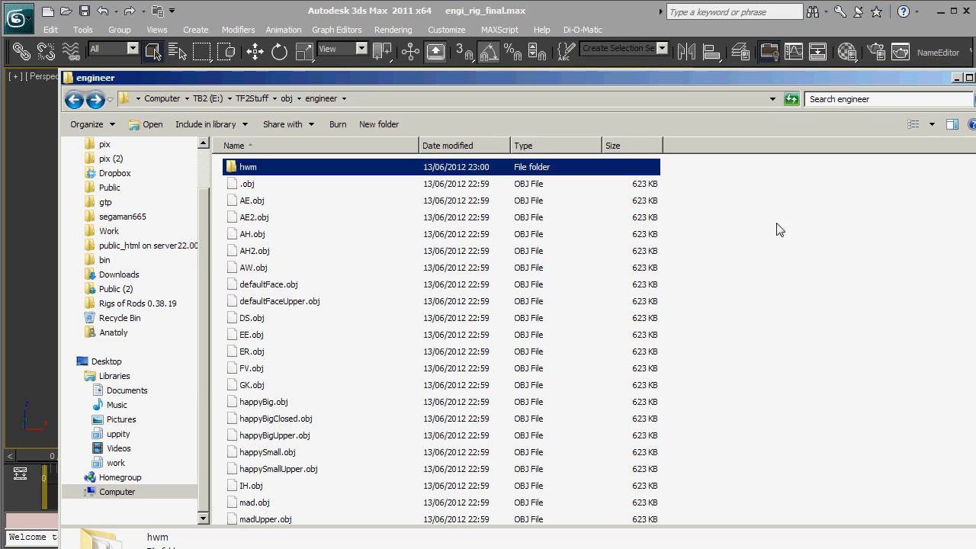
# Copy Fix obj names.exe from the tutorial_res folder into both the engineer folder and its hwm subfolder
pyautogui.click(770, 501)
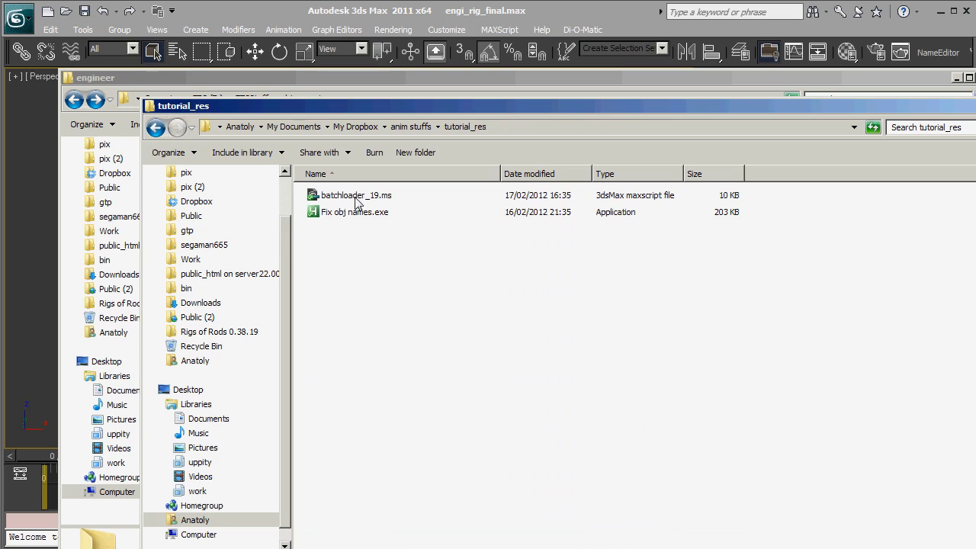
pyautogui.click(360, 216)
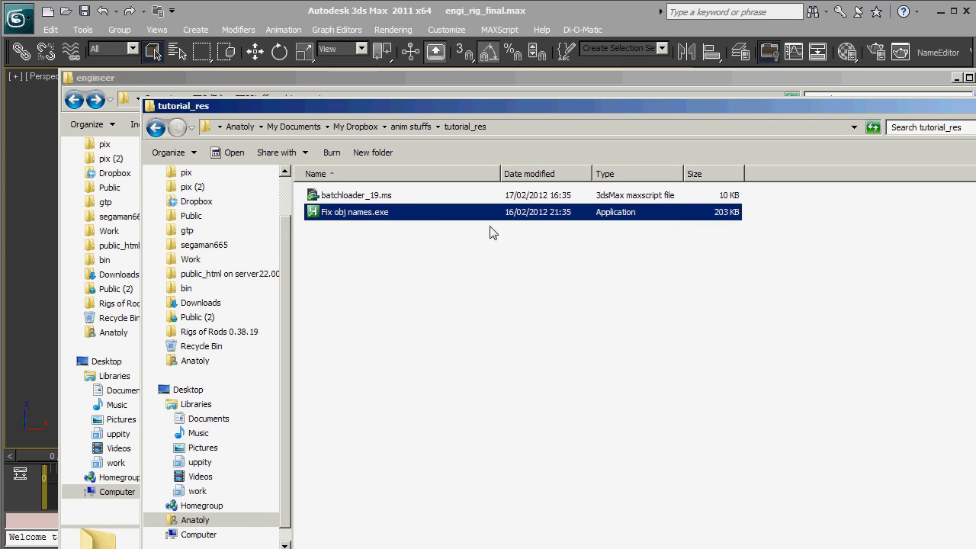
pyautogui.click(532, 77)
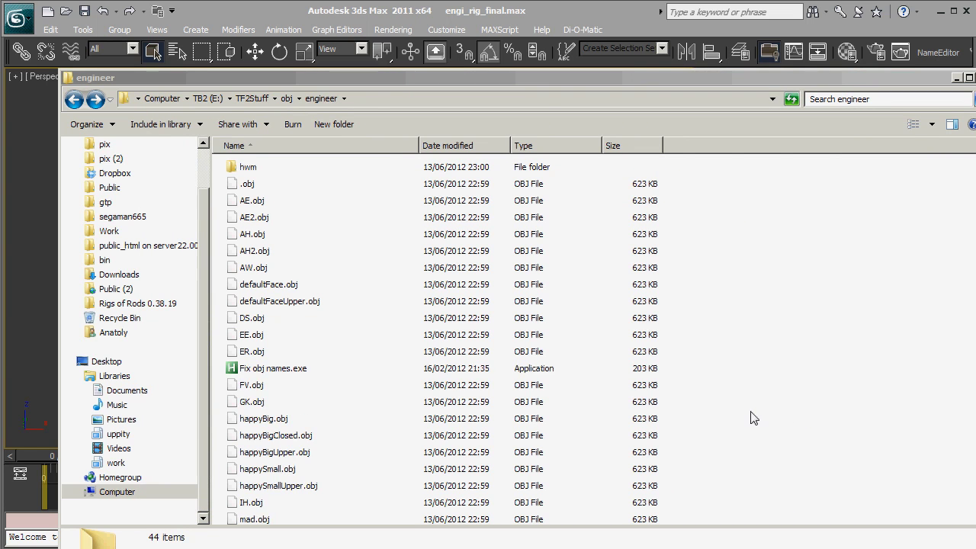
pyautogui.doubleClick(246, 169)
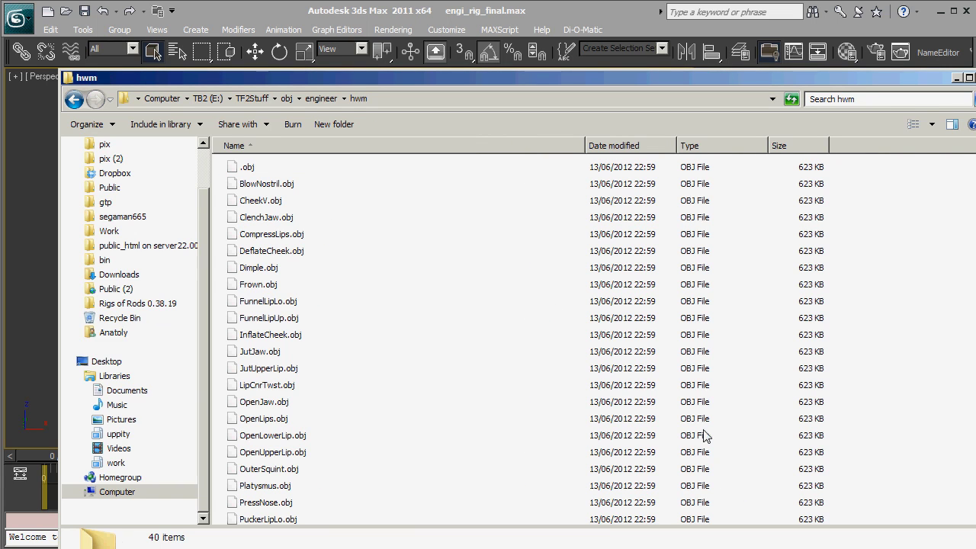
pyautogui.click(293, 288)
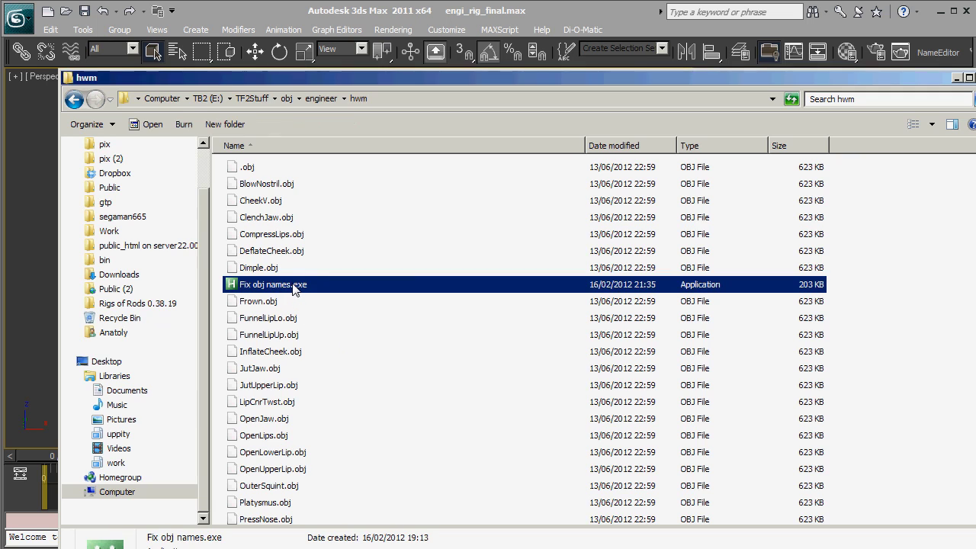
# Run Fix obj names.exe in the hwm folder and in the engineer folder
pyautogui.doubleClick(294, 286)
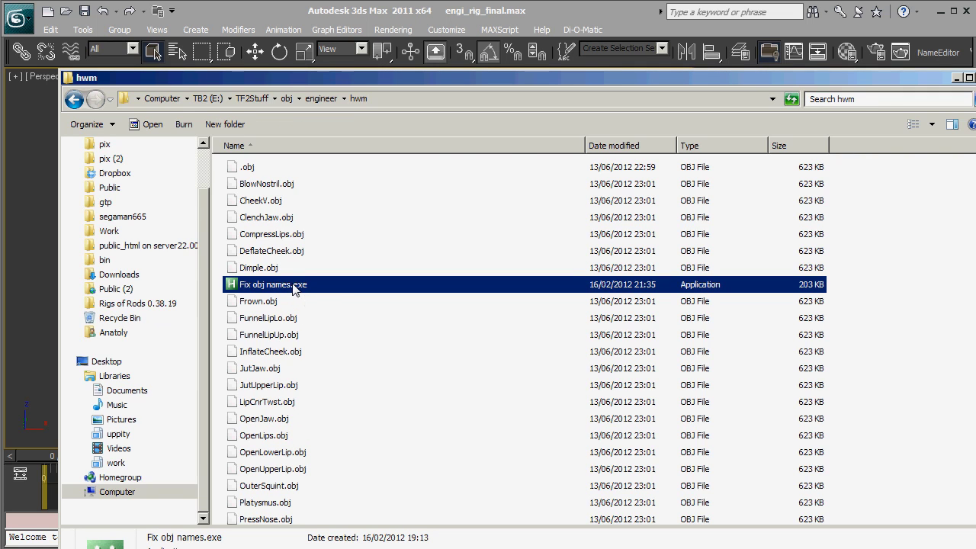
pyautogui.press('BackSpace')
pyautogui.doubleClick(305, 373)
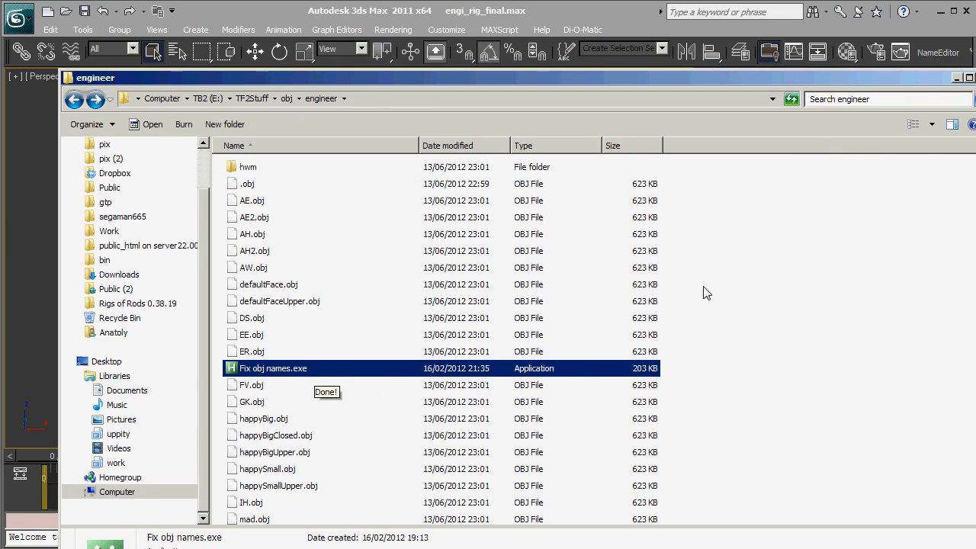
# Delete Fix obj names.exe from the engineer folder and its hwm subfolder, and close the folder window
pyautogui.press('Delete')
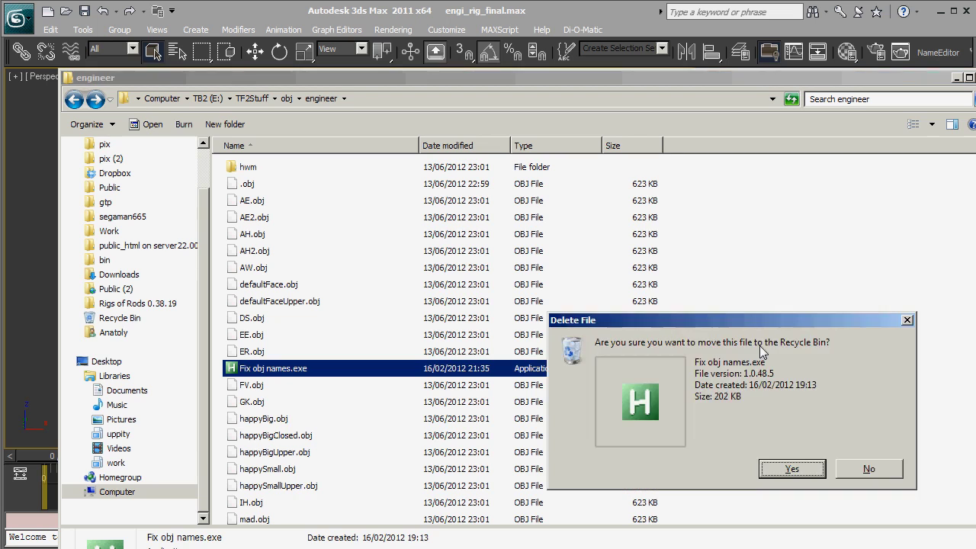
pyautogui.press('Return')
pyautogui.click(296, 169)
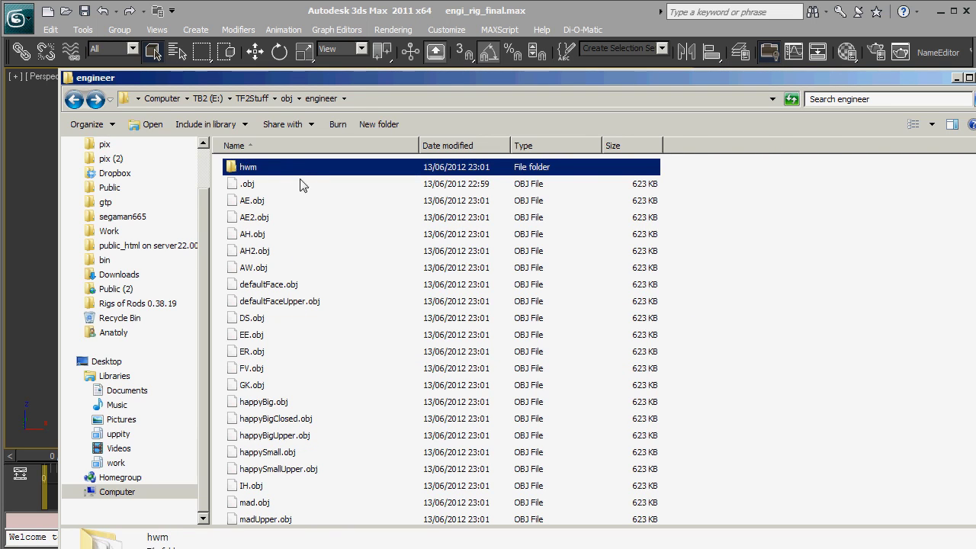
pyautogui.press('Return')
pyautogui.click(301, 287)
pyautogui.press('Delete')
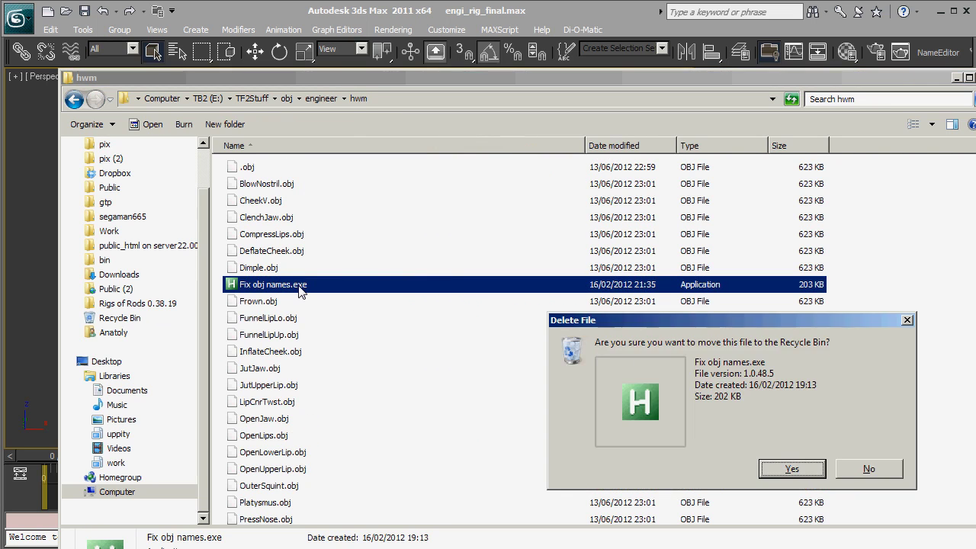
pyautogui.press('Return')
pyautogui.click(293, 282)
pyautogui.click(895, 331)
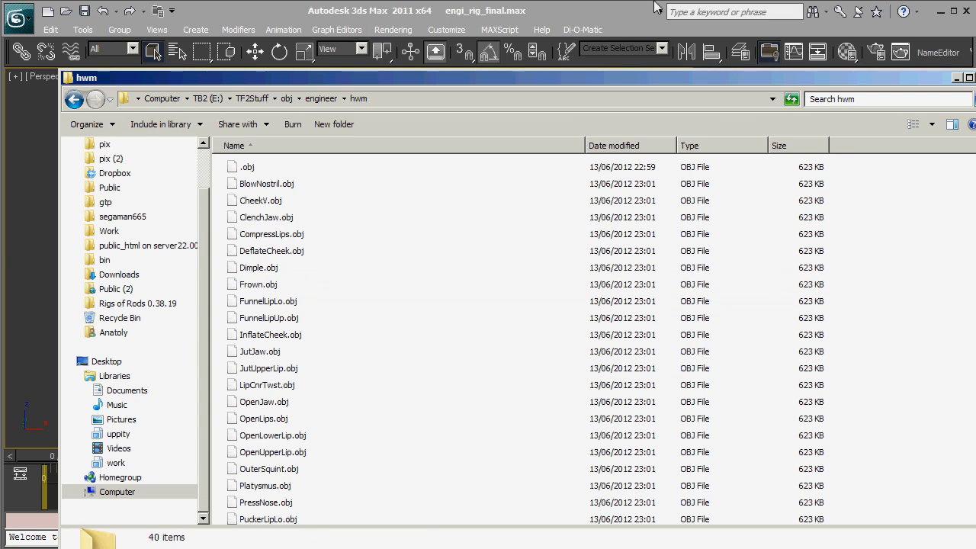
pyautogui.hotkey('alt', 'F4')
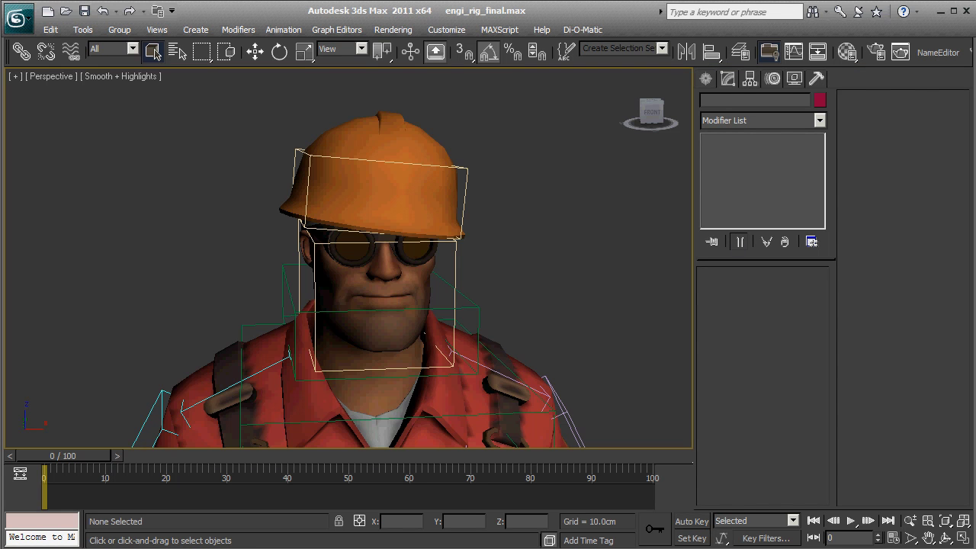
# Open the scene engi_rig05.max without saving the changes to the current scene
pyautogui.click(15, 28)
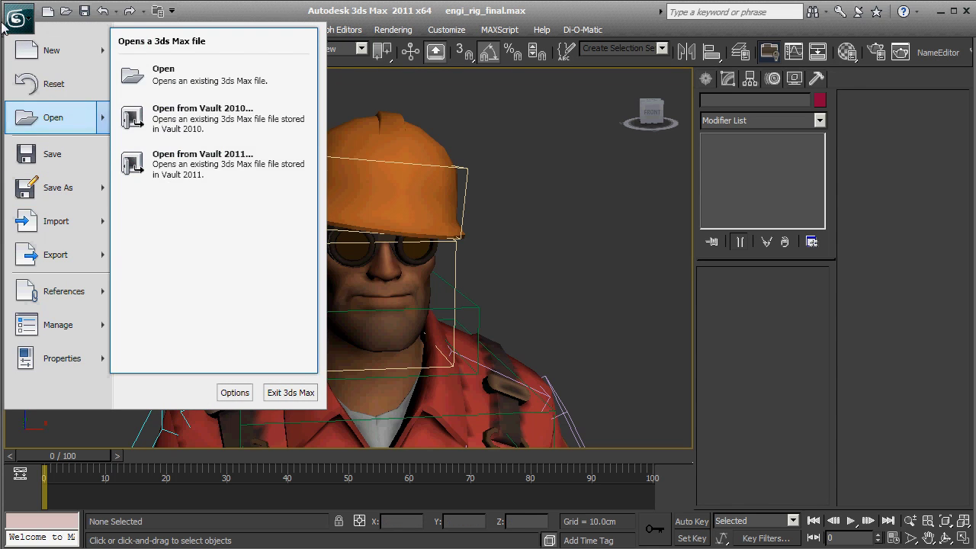
pyautogui.moveTo(39, 121)
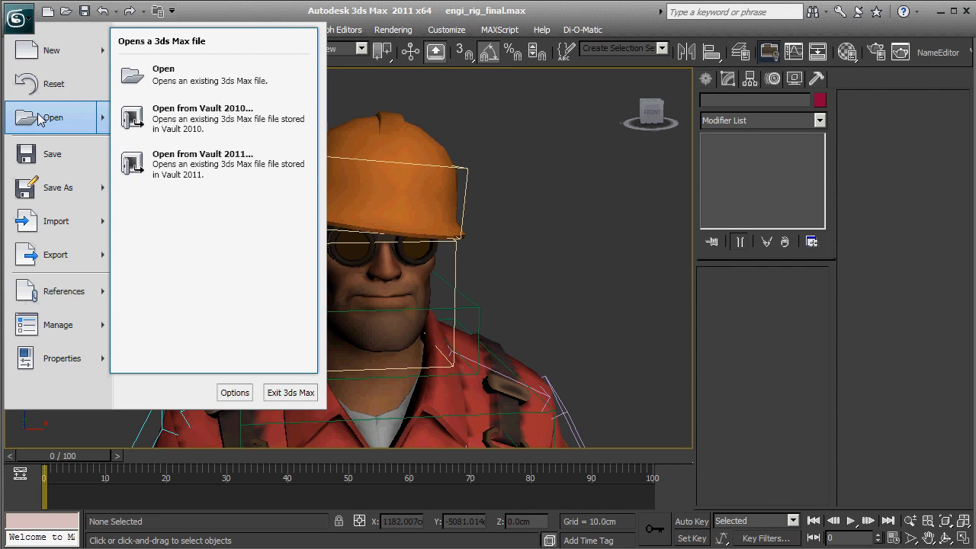
pyautogui.click(42, 118)
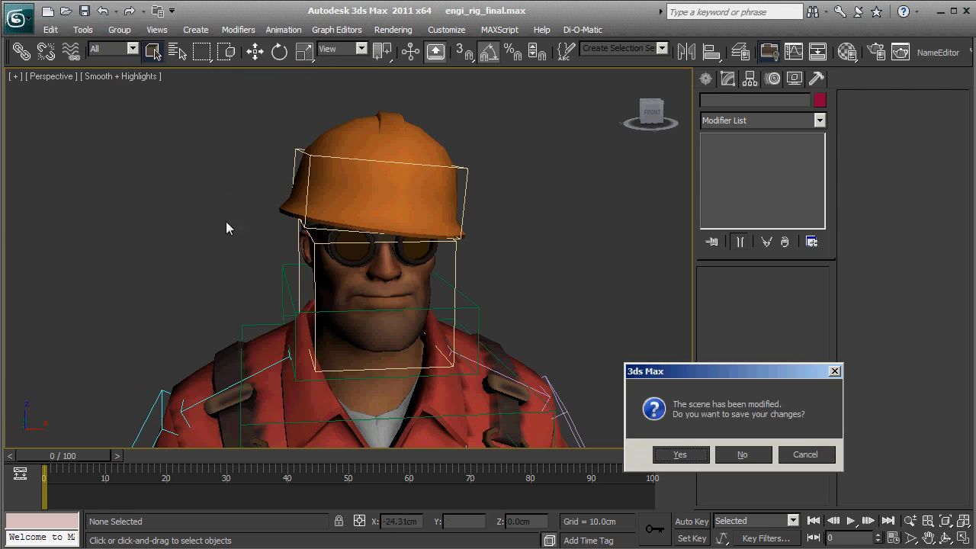
pyautogui.click(722, 455)
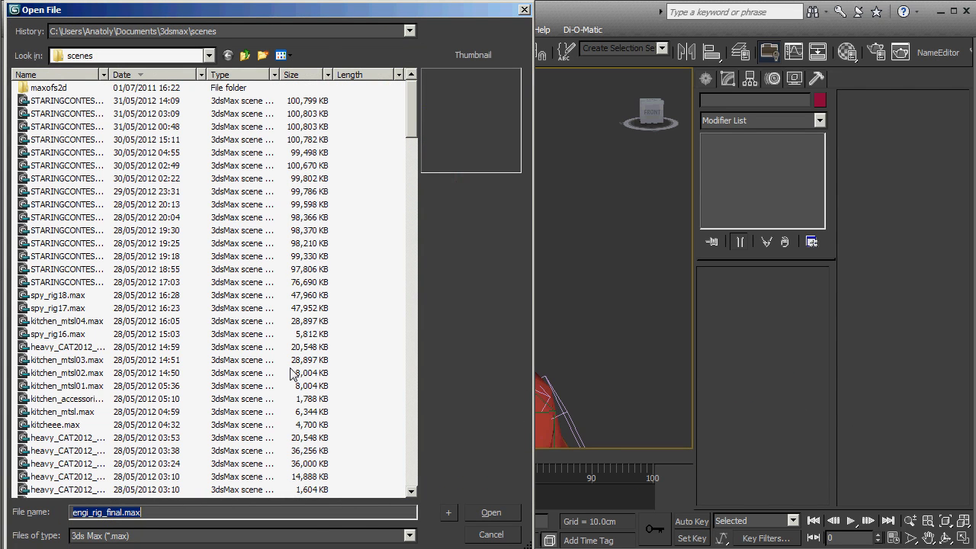
pyautogui.write('engi_rig02.max')
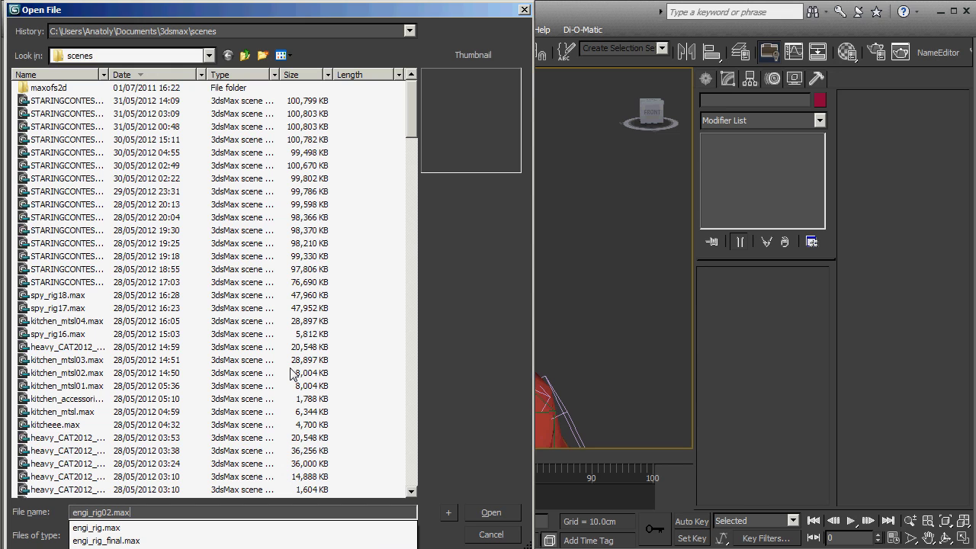
pyautogui.press('Return')
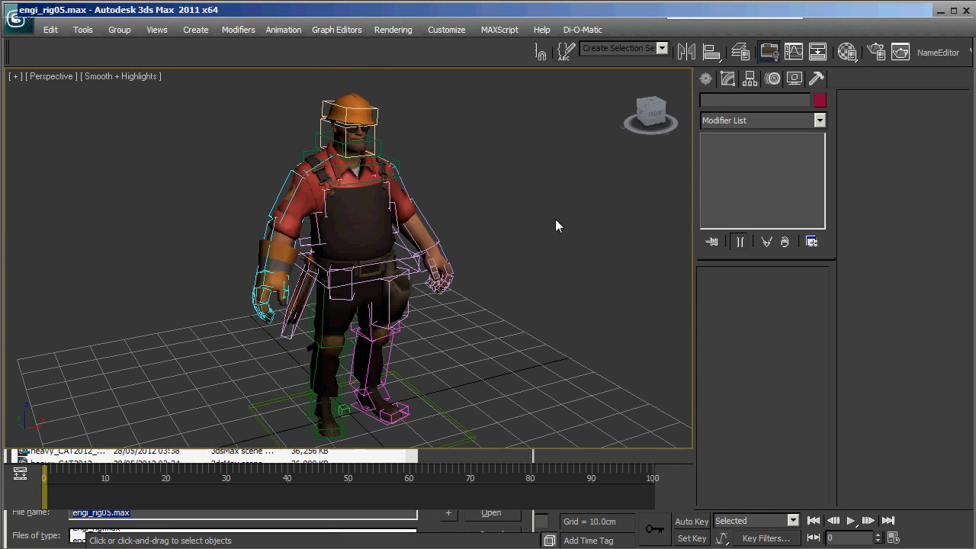
# Switch from the single perspective view to the four-viewport layout with the whole engineer framed in every view
pyautogui.click(356, 108)
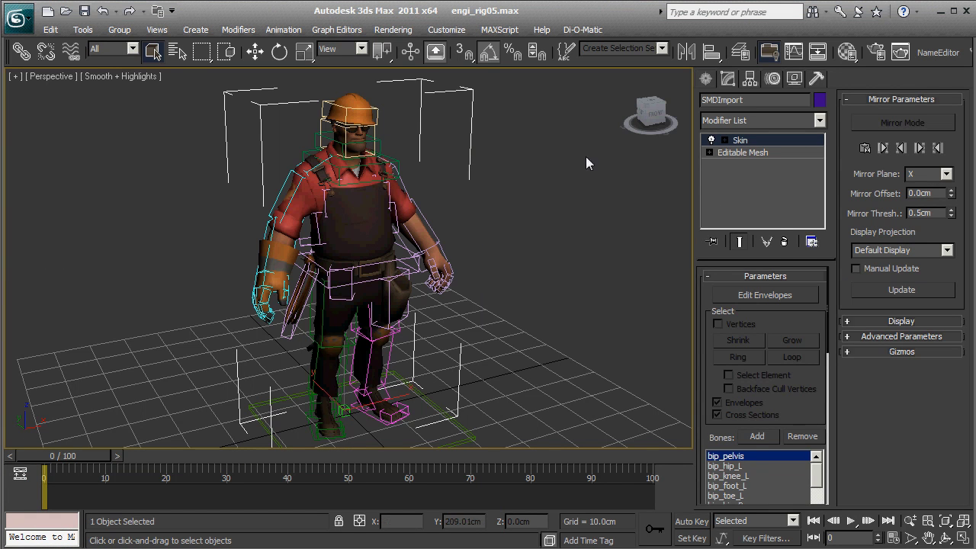
pyautogui.scroll(6, 410, 170)
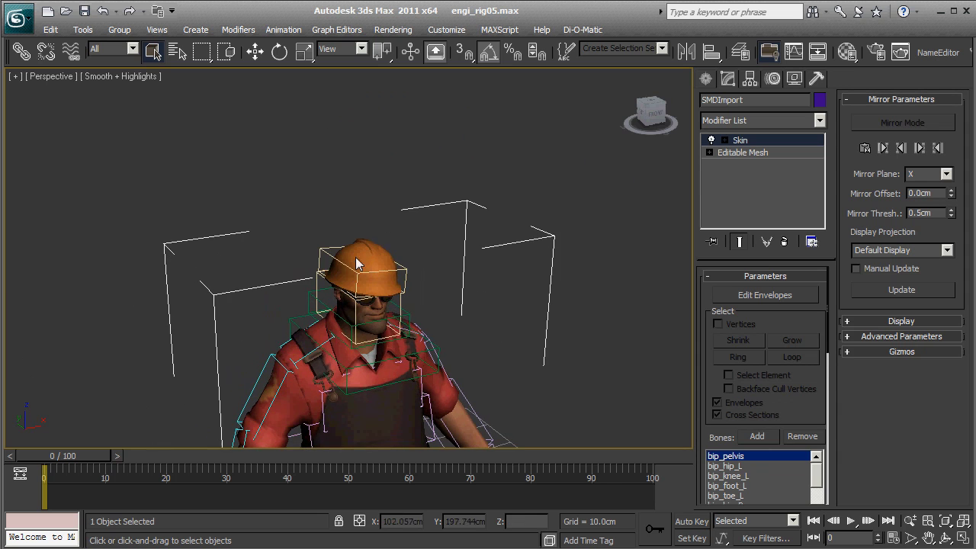
pyautogui.click(389, 208)
pyautogui.click(369, 248)
pyautogui.moveTo(439, 324); pyautogui.dragTo(427, 290, button='middle')
pyautogui.scroll(4, 287, 211)
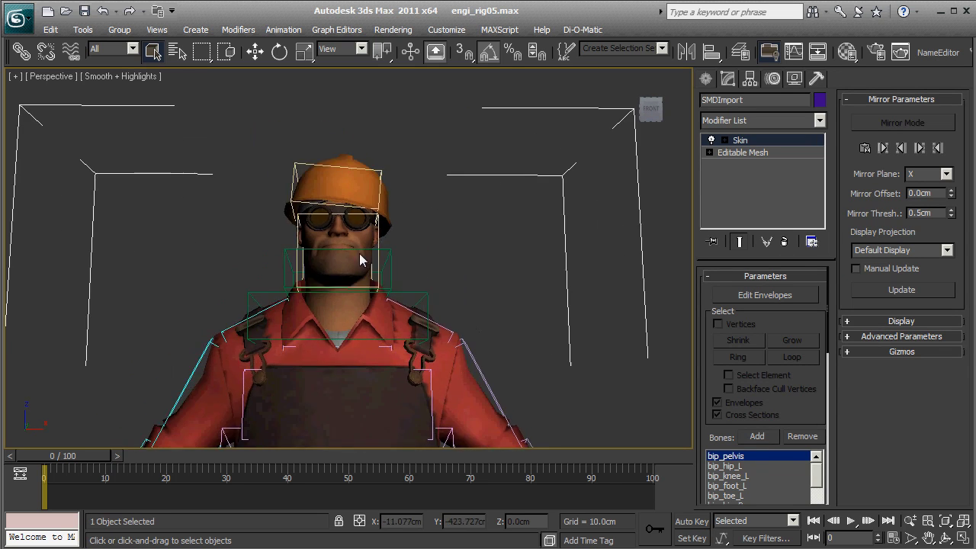
pyautogui.click(964, 539)
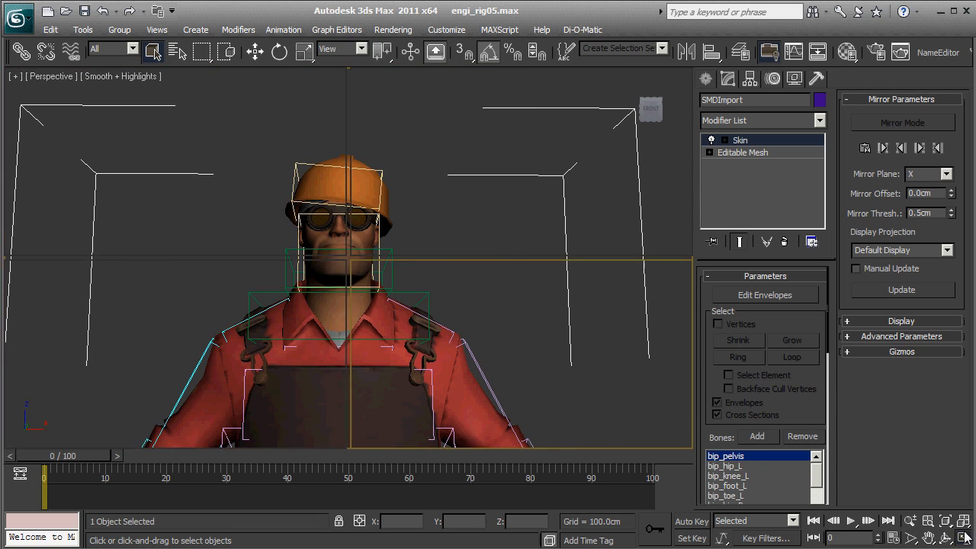
pyautogui.hotkey('ctrl', 'shift', 'z')
pyautogui.click(601, 313)
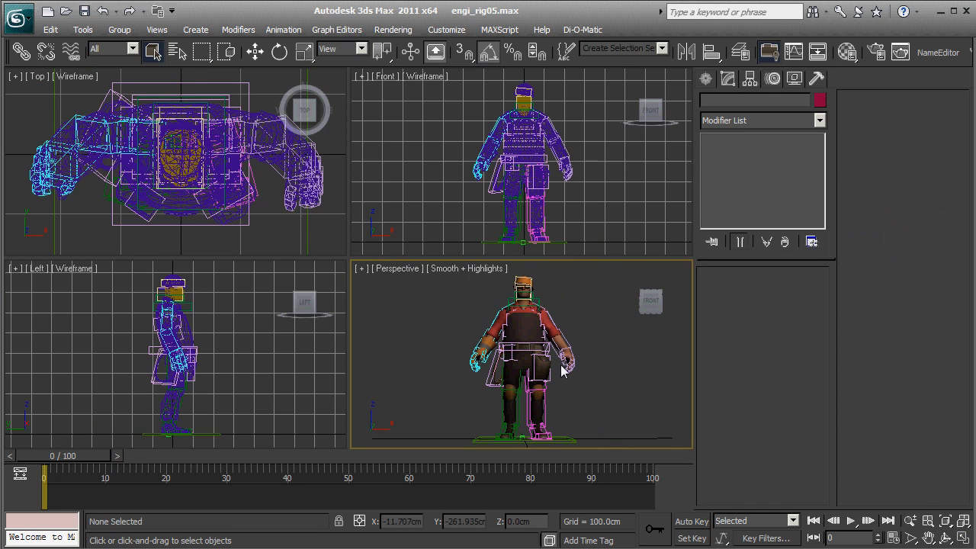
# Test-rotate the CAT rig's head bone to check how the head mesh follows, and undo the rotation and view changes
pyautogui.click(532, 288)
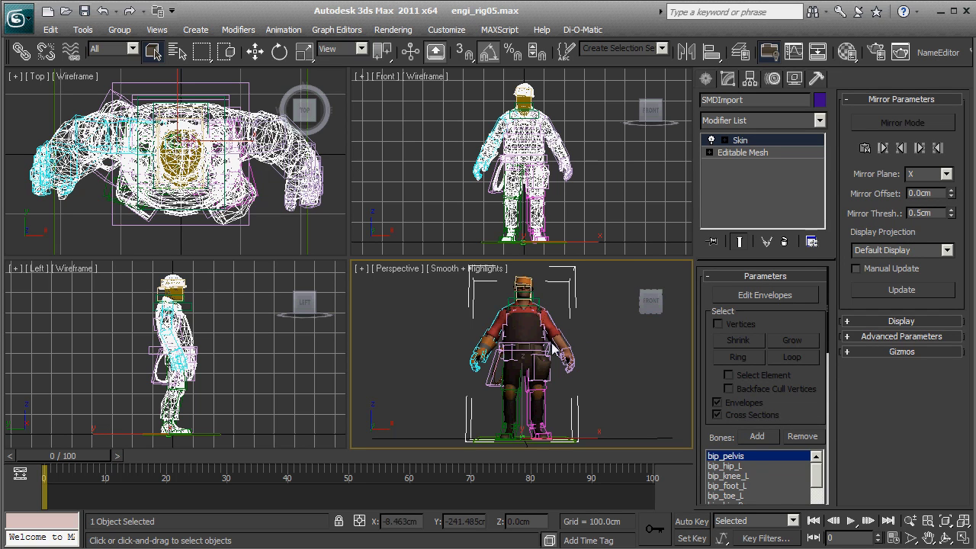
pyautogui.keyDown('alt'); pyautogui.moveTo(539, 322); pyautogui.dragTo(583, 324, button='middle'); pyautogui.keyUp('alt')
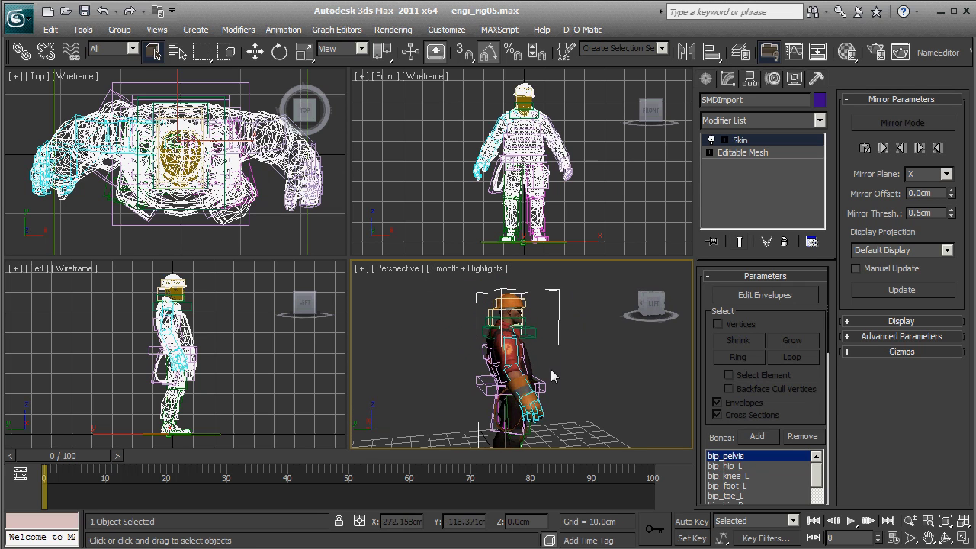
pyautogui.keyDown('alt'); pyautogui.moveTo(575, 369); pyautogui.dragTo(477, 374, button='middle'); pyautogui.keyUp('alt')
pyautogui.scroll(5, 466, 332)
pyautogui.moveTo(427, 297); pyautogui.dragTo(527, 358, button='middle')
pyautogui.click(507, 305)
pyautogui.press('e')
pyautogui.moveTo(510, 306); pyautogui.dragTo(579, 127)
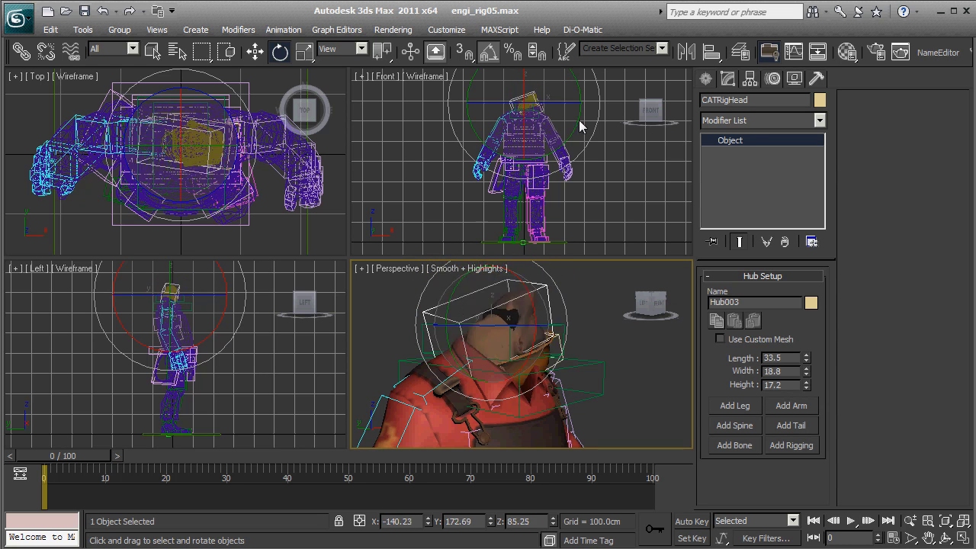
pyautogui.hotkey('ctrl', 'z')
pyautogui.click(650, 377)
pyautogui.moveTo(650, 376); pyautogui.dragTo(596, 393, button='middle')
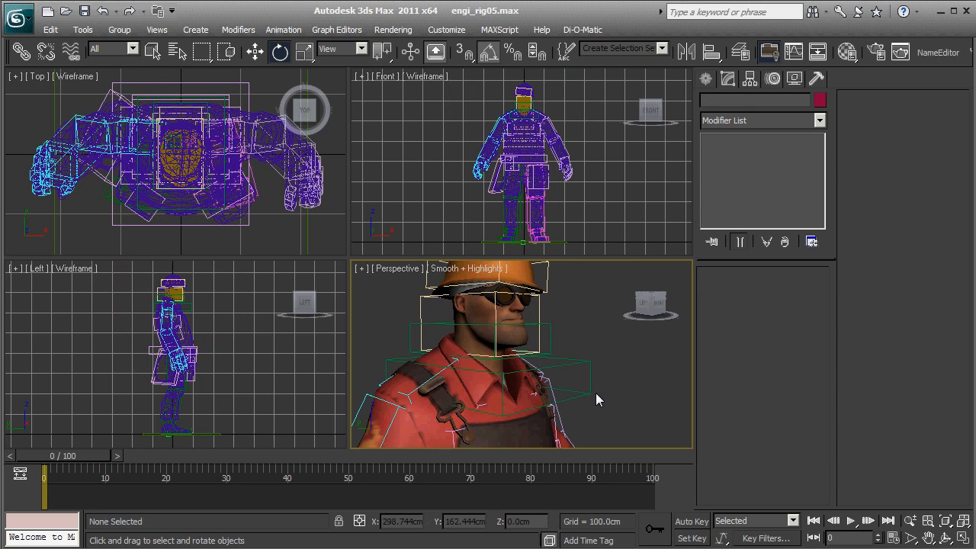
pyautogui.hotkey('shift', 'z')
pyautogui.hotkey('shift', 'z')
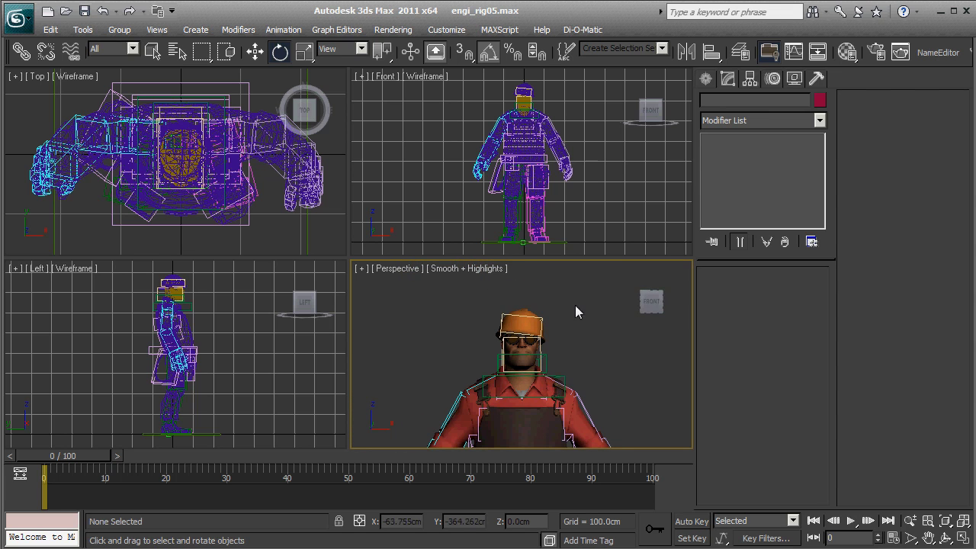
# Open the layer manager and place it clear of the engineer in the perspective view
pyautogui.click(740, 52)
pyautogui.moveTo(720, 145); pyautogui.dragTo(800, 178)
pyautogui.scroll(-5, 553, 381)
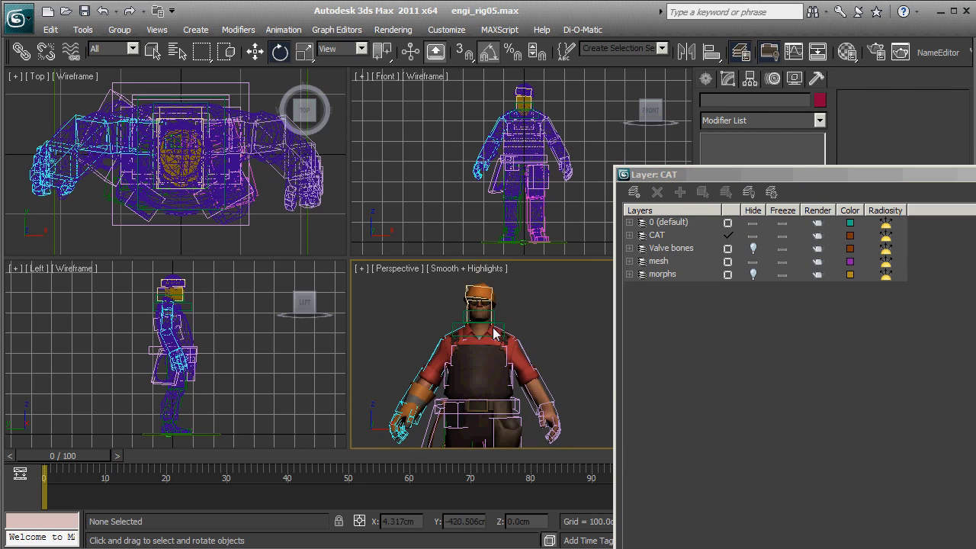
pyautogui.scroll(-2, 496, 336)
pyautogui.scroll(-2, 556, 372)
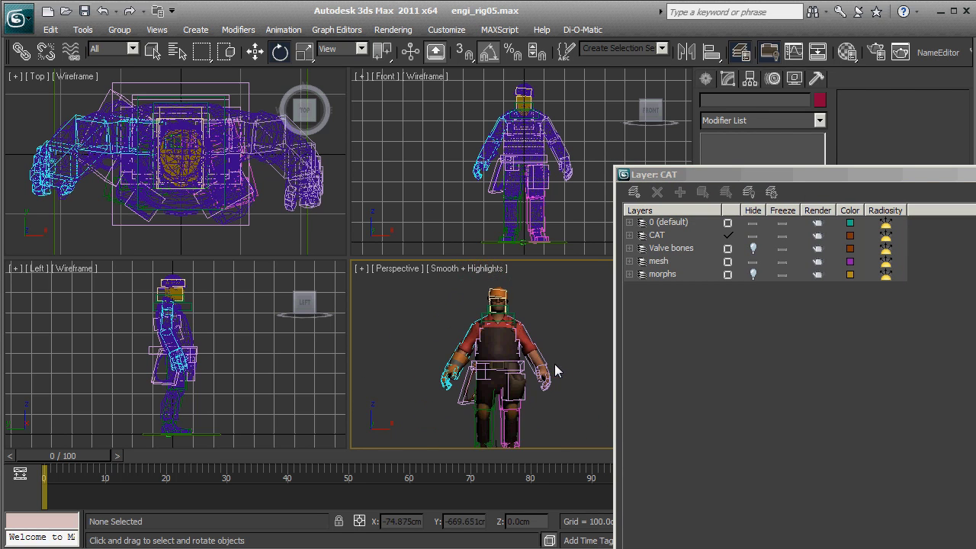
pyautogui.moveTo(800, 177); pyautogui.dragTo(831, 117)
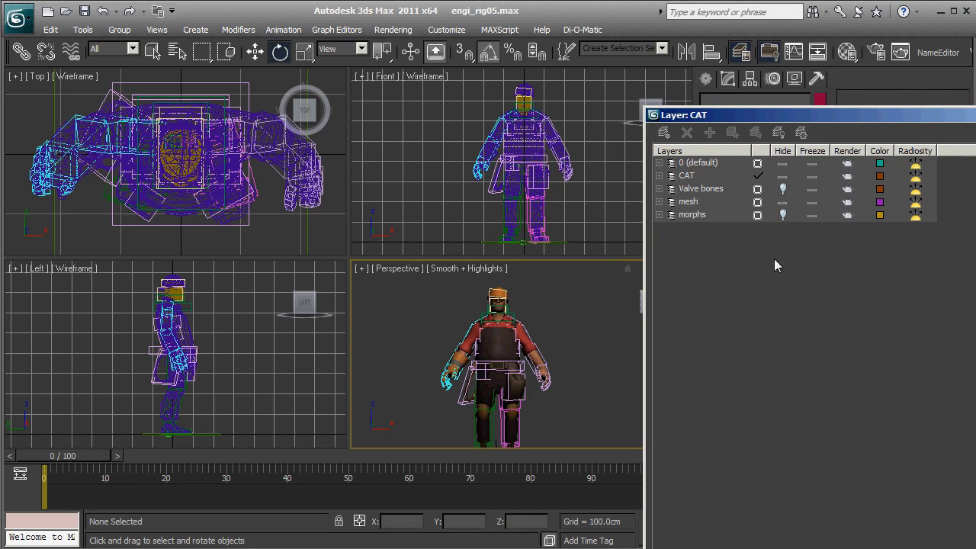
# Toggle the visibility of the CAT, morphs, mesh and Valve bones layers to examine what each contains, restoring each one
pyautogui.click(783, 189)
pyautogui.click(782, 177)
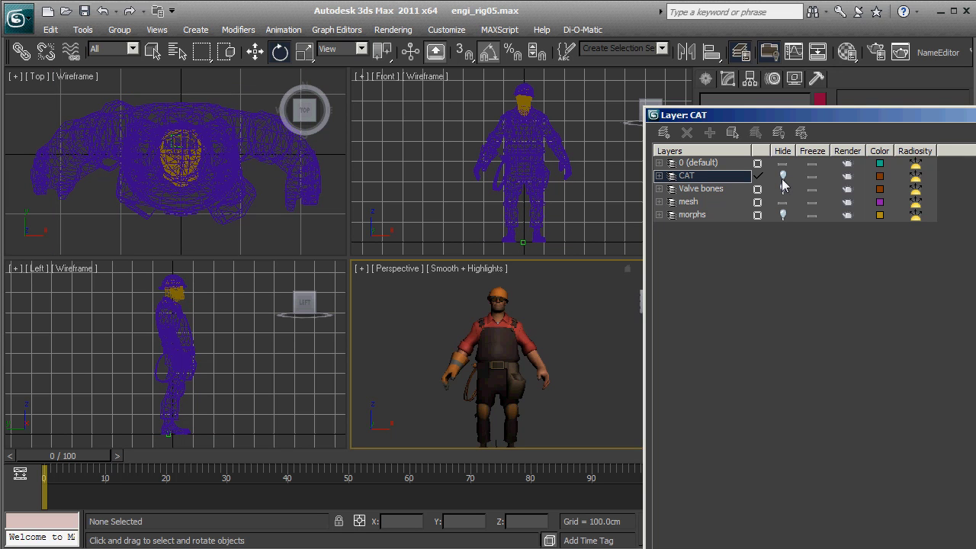
pyautogui.click(782, 177)
pyautogui.click(783, 188)
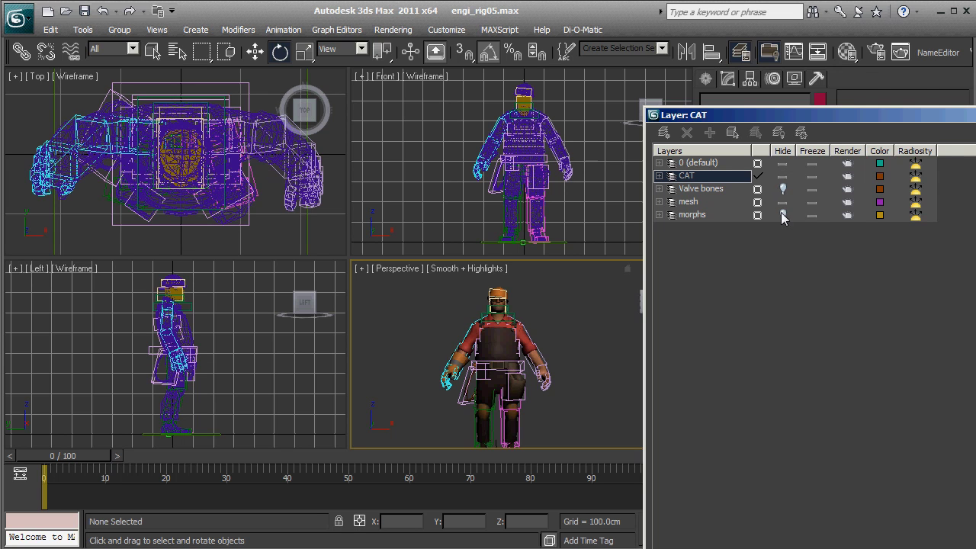
pyautogui.click(782, 216)
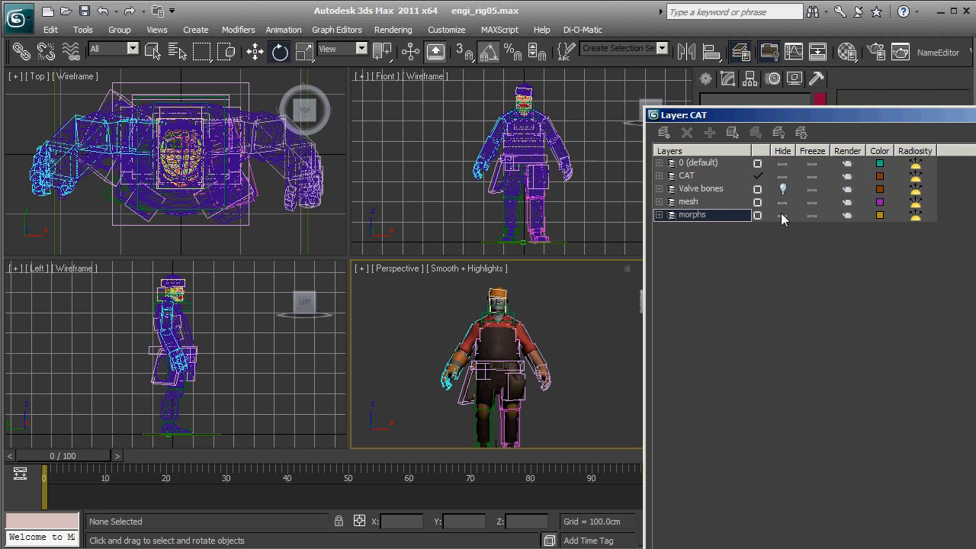
pyautogui.click(782, 216)
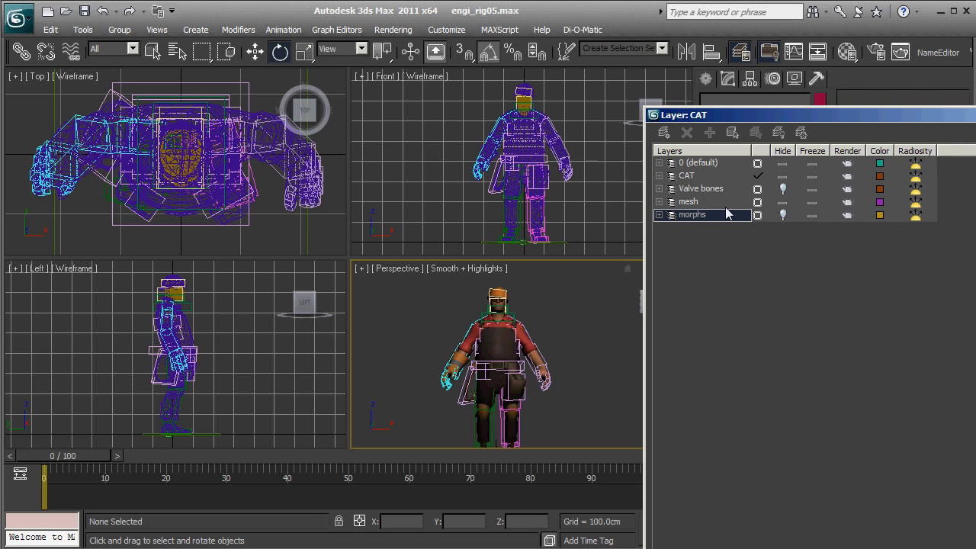
pyautogui.click(782, 202)
pyautogui.click(782, 202)
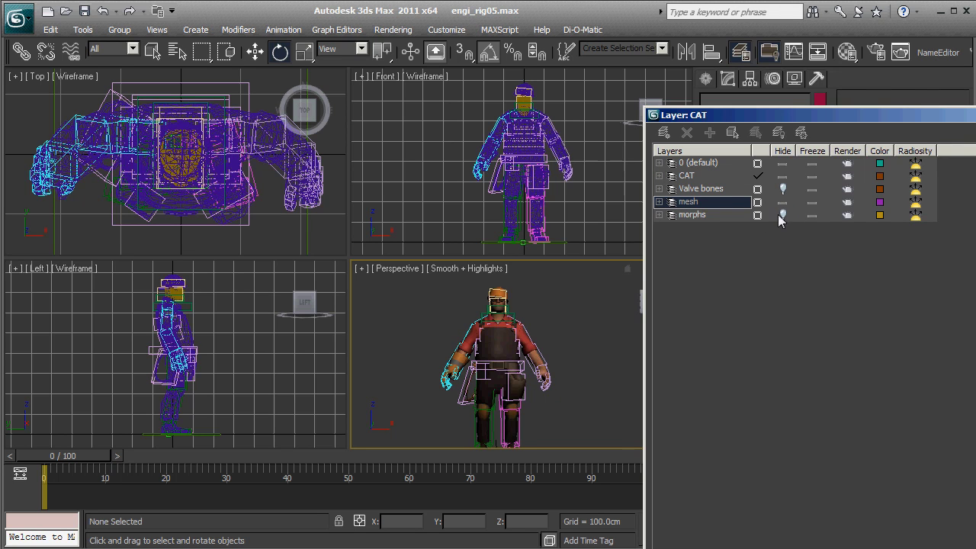
pyautogui.click(783, 189)
pyautogui.click(785, 189)
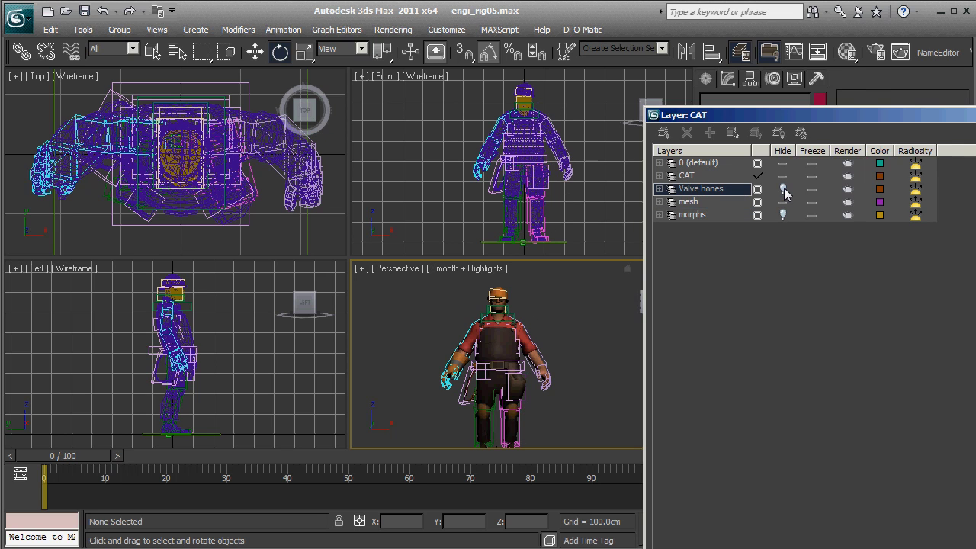
pyautogui.click(784, 189)
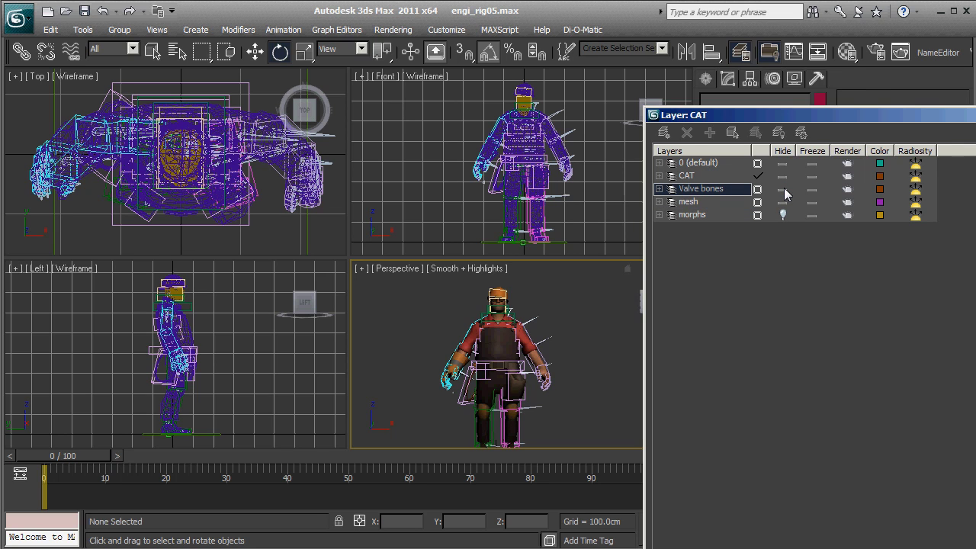
pyautogui.click(784, 189)
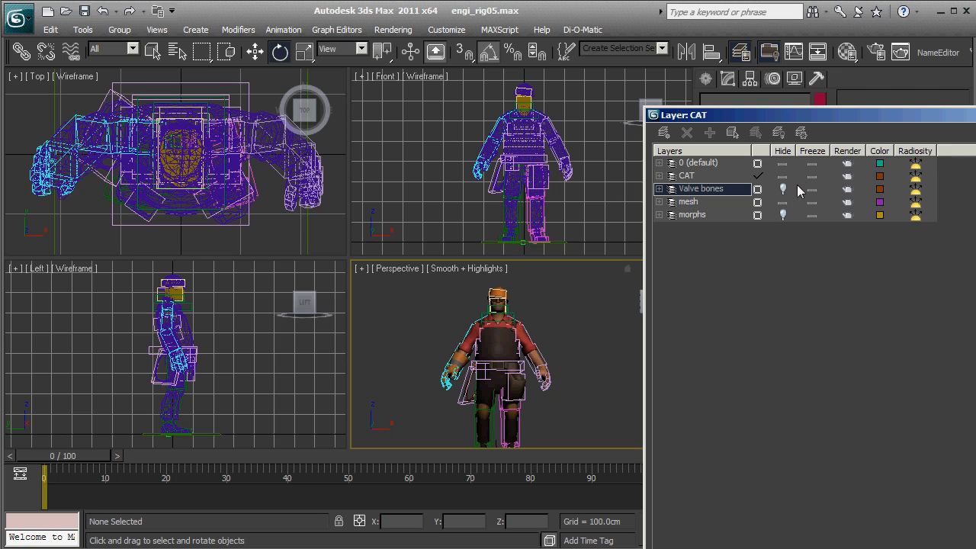
# Freeze the mesh layer and try selecting and rotating the CAT rig's upper chest hub through it, cancelling the rotation
pyautogui.click(812, 202)
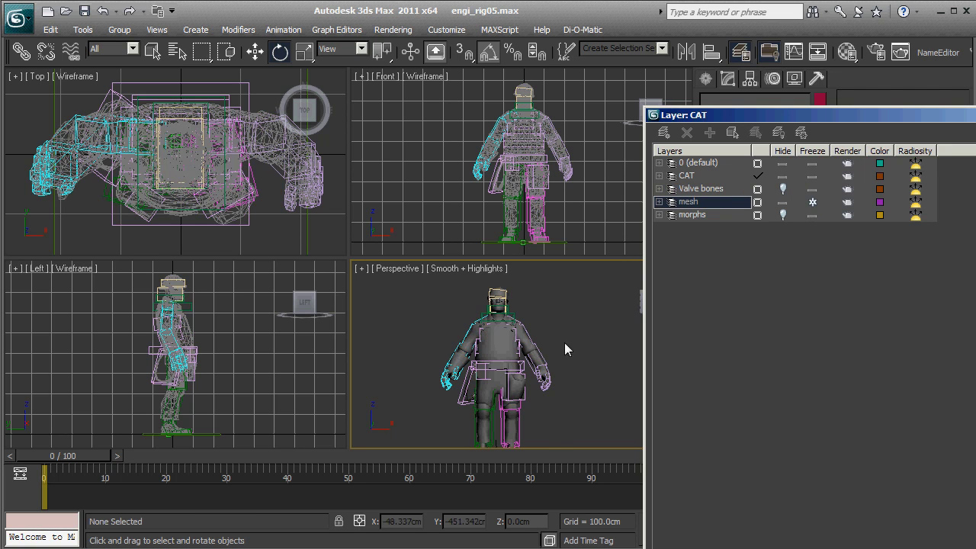
pyautogui.keyDown('alt'); pyautogui.moveTo(505, 316); pyautogui.dragTo(515, 383, button='middle'); pyautogui.keyUp('alt')
pyautogui.scroll(5, 520, 347)
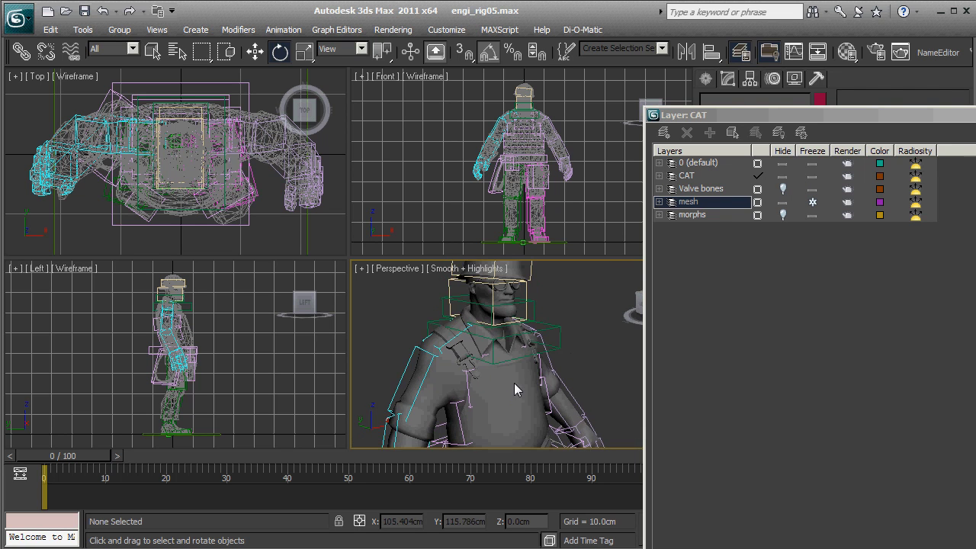
pyautogui.click(501, 387)
pyautogui.moveTo(501, 381); pyautogui.dragTo(544, 440)
pyautogui.rightClick(544, 440)
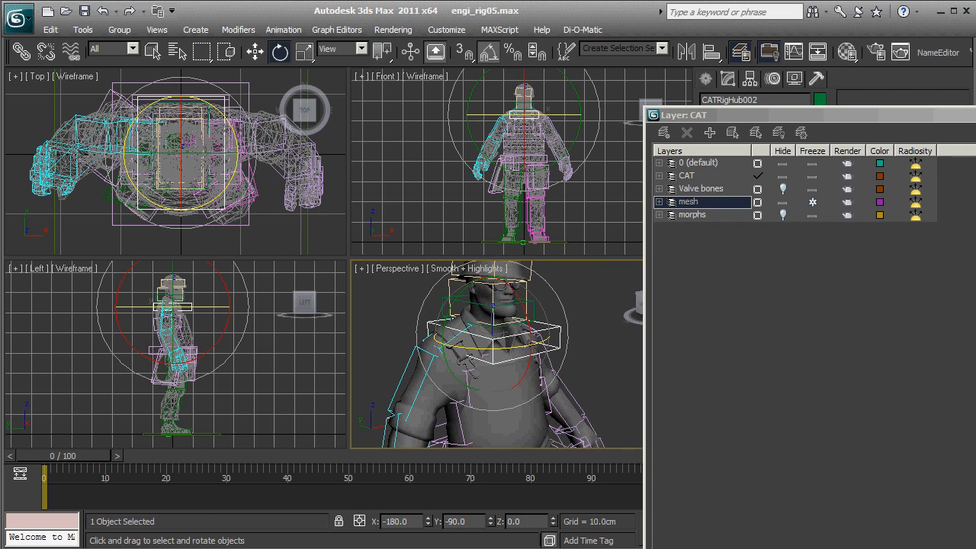
# Open the engi_rig.max scene, discarding the changes to the current scene and dismissing the V-Ray warning
pyautogui.click(16, 17)
pyautogui.click(97, 121)
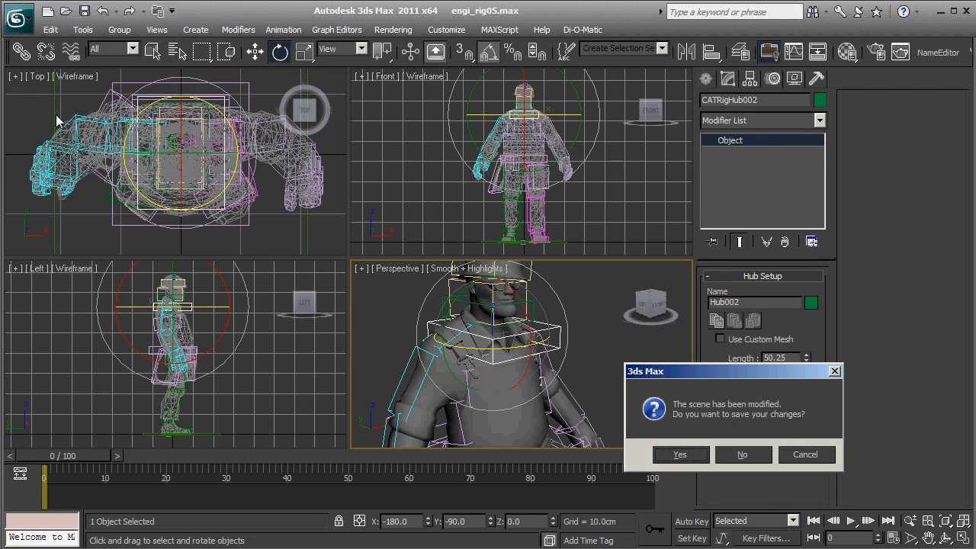
pyautogui.click(743, 460)
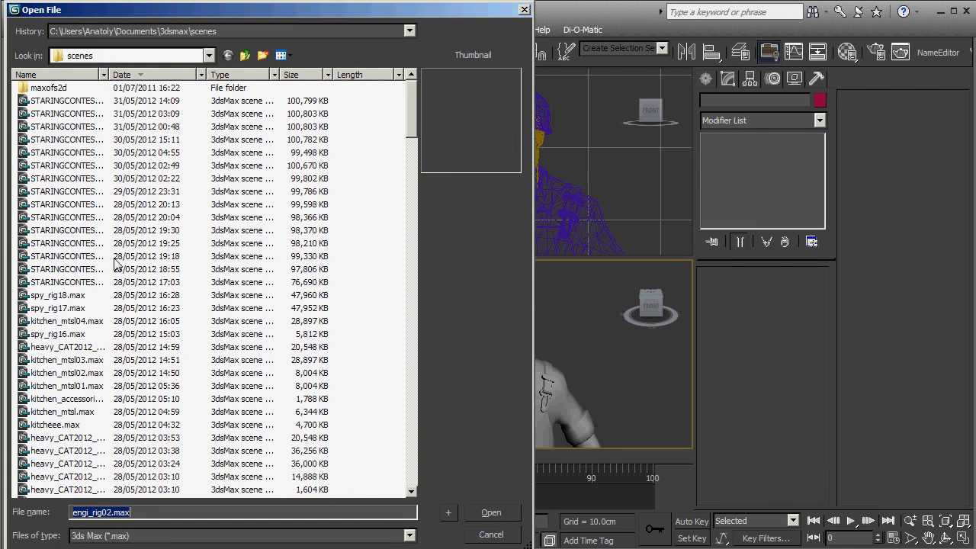
pyautogui.click(103, 514)
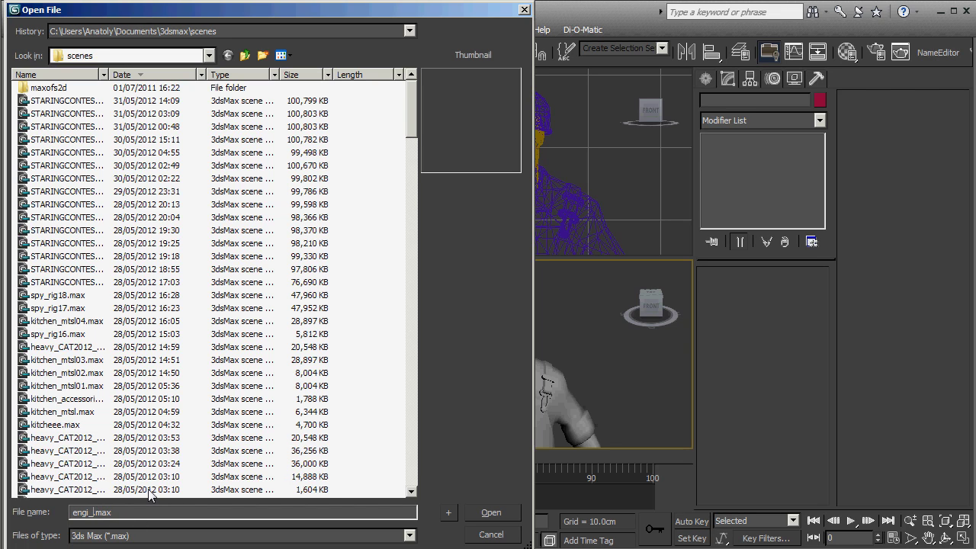
pyautogui.press('Return')
pyautogui.press('Return')
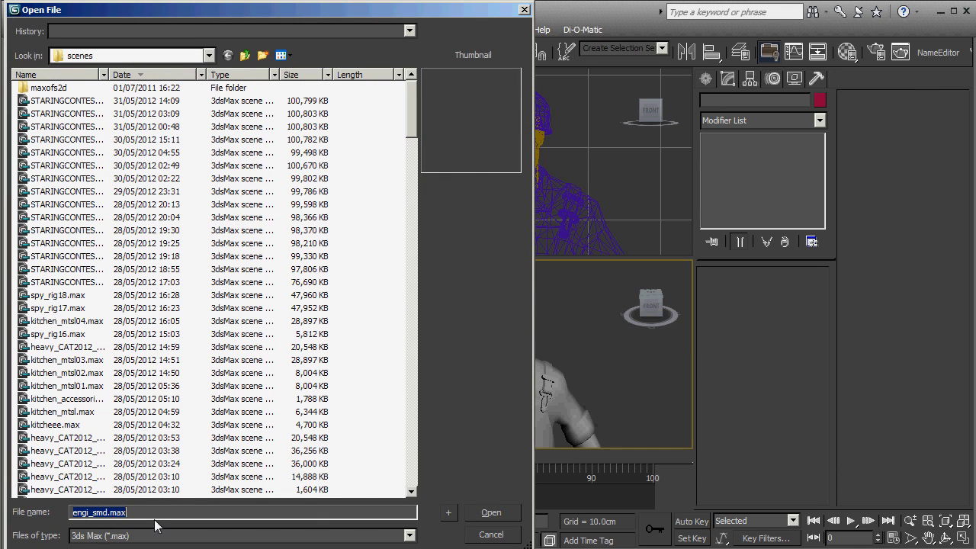
pyautogui.write('engi')
pyautogui.press('Down')
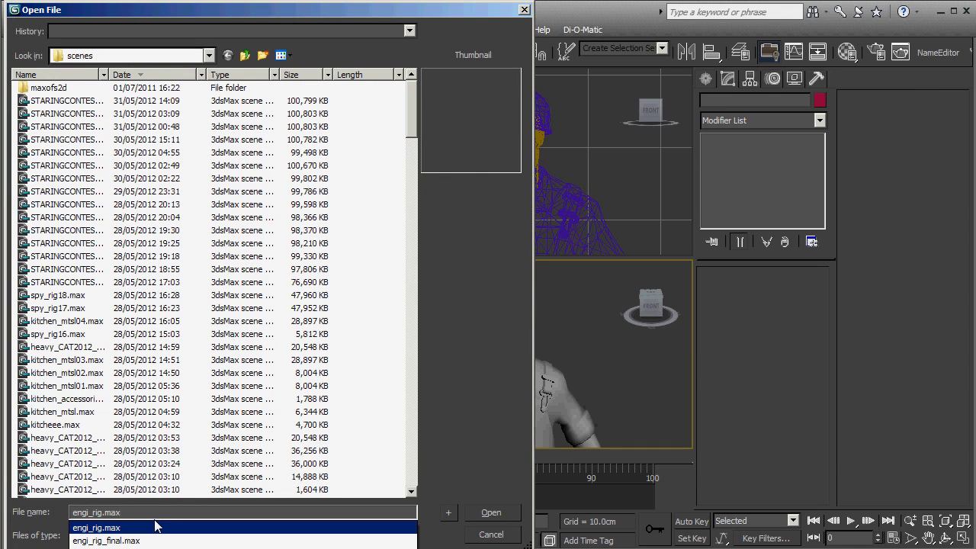
pyautogui.press('Return')
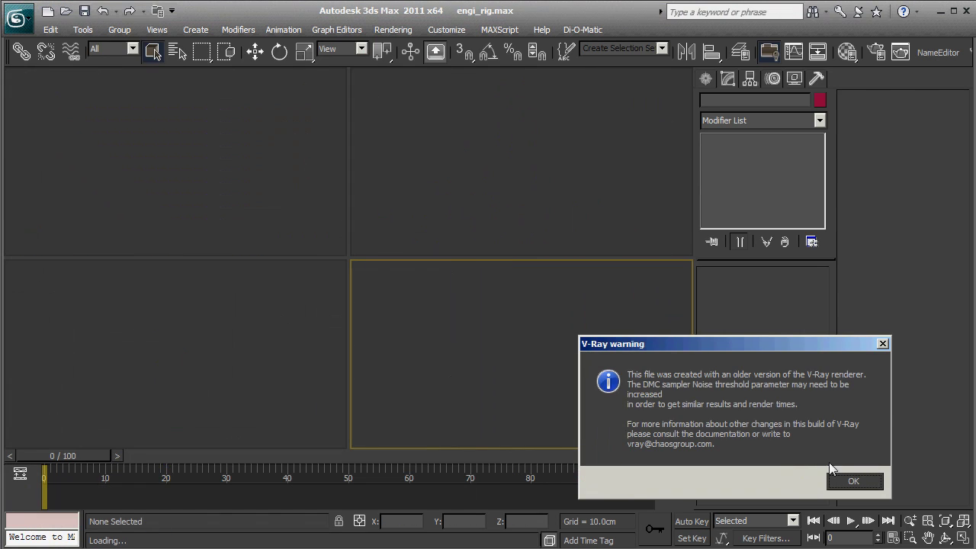
pyautogui.click(846, 479)
pyautogui.click(856, 488)
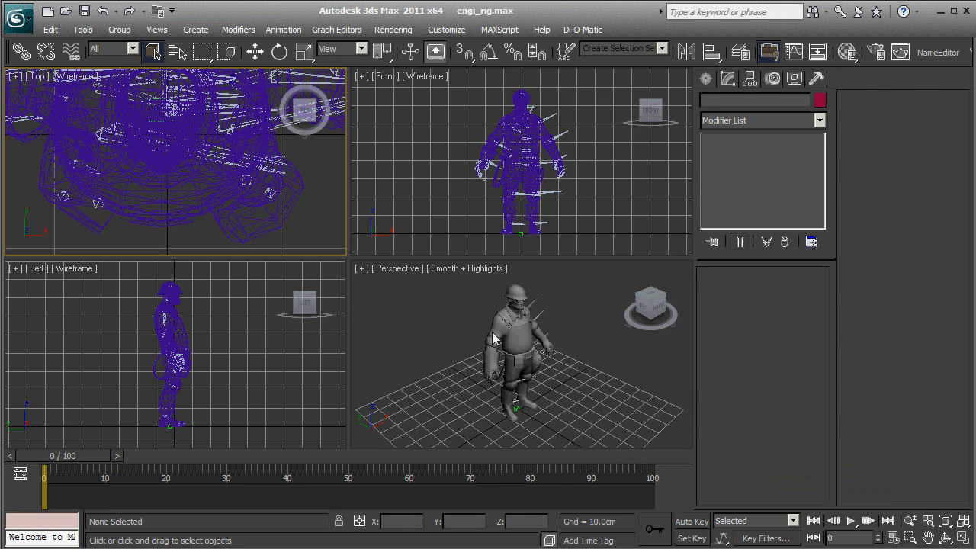
# Open the layer manager and place it clear of the perspective view
pyautogui.scroll(2, 496, 350)
pyautogui.click(747, 52)
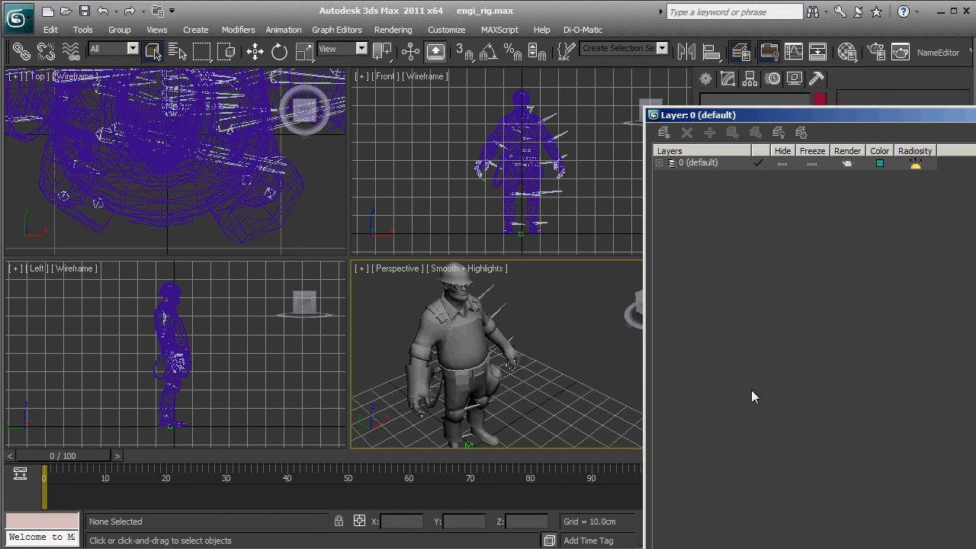
pyautogui.moveTo(801, 115); pyautogui.dragTo(883, 210)
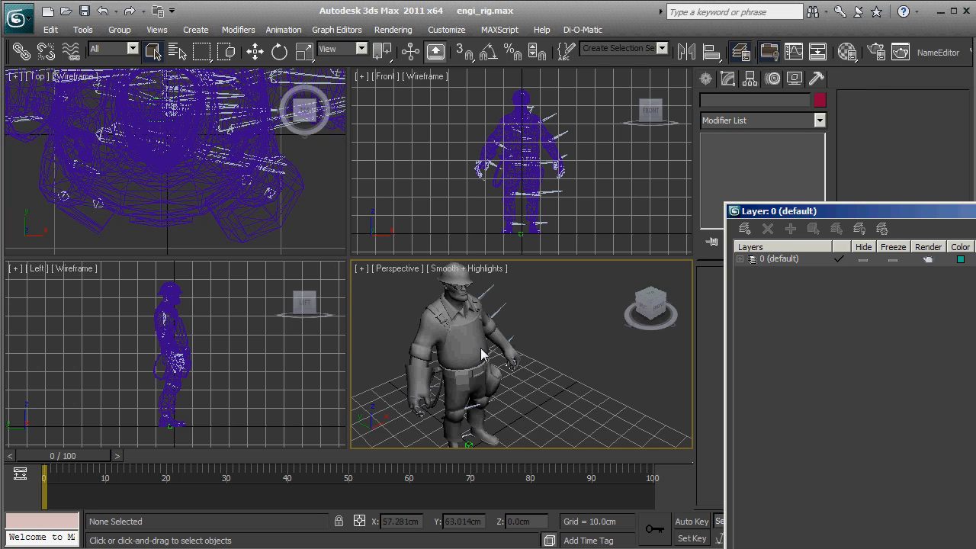
pyautogui.keyDown('alt'); pyautogui.moveTo(541, 400); pyautogui.dragTo(504, 382, button='middle'); pyautogui.keyUp('alt')
pyautogui.scroll(5, 533, 370)
pyautogui.moveTo(786, 211); pyautogui.dragTo(807, 246)
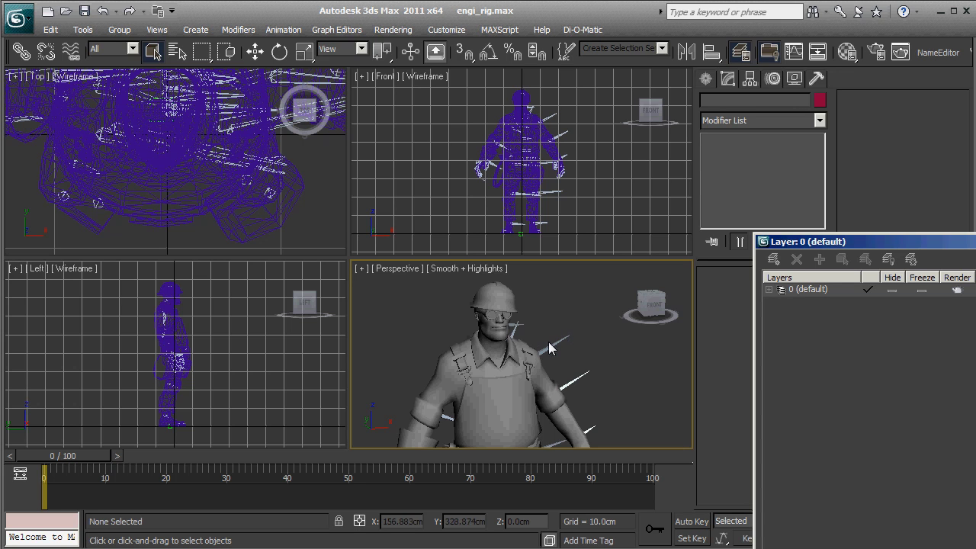
# Put the engineer's body mesh on a new layer named mesh
pyautogui.click(481, 416)
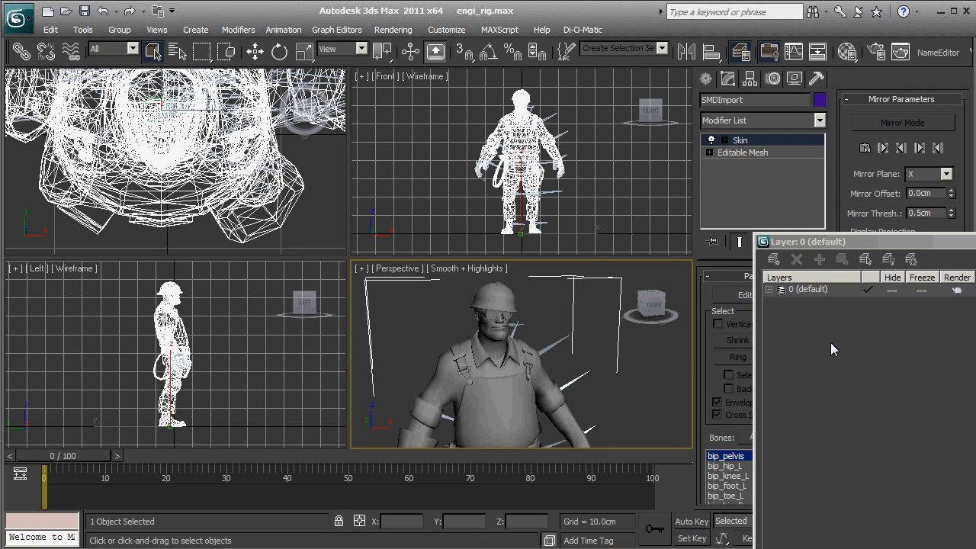
pyautogui.click(773, 259)
pyautogui.click(810, 303)
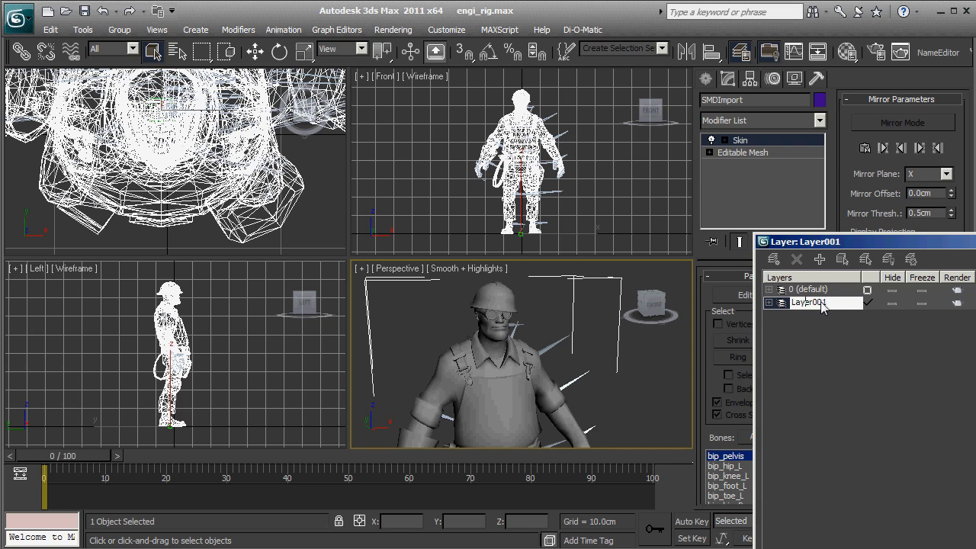
pyautogui.write('mesh')
pyautogui.press('Return')
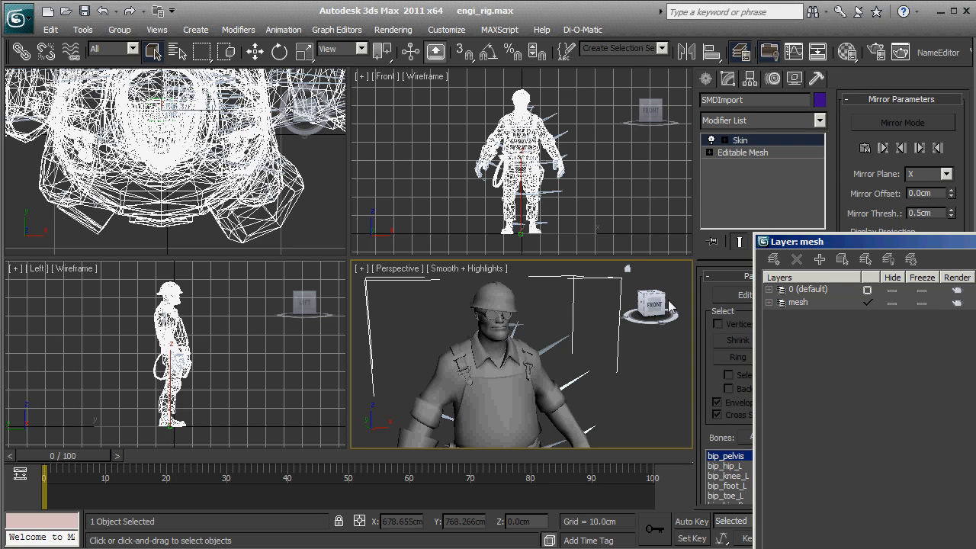
# Select everything except the engineer's mesh and put it on a new layer named bones
pyautogui.click(569, 323)
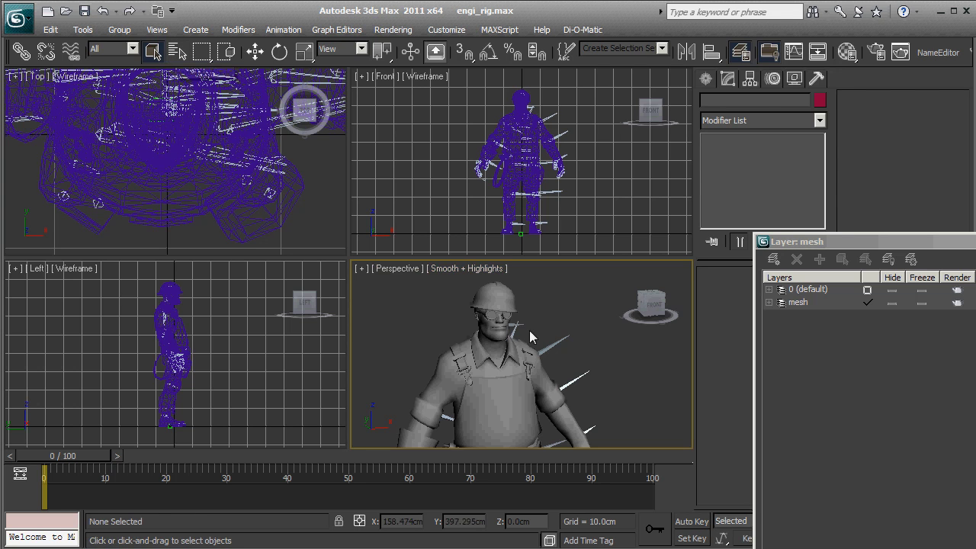
pyautogui.hotkey('ctrl', 'a')
pyautogui.keyDown('ctrl'); pyautogui.click(497, 298); pyautogui.keyUp('ctrl')
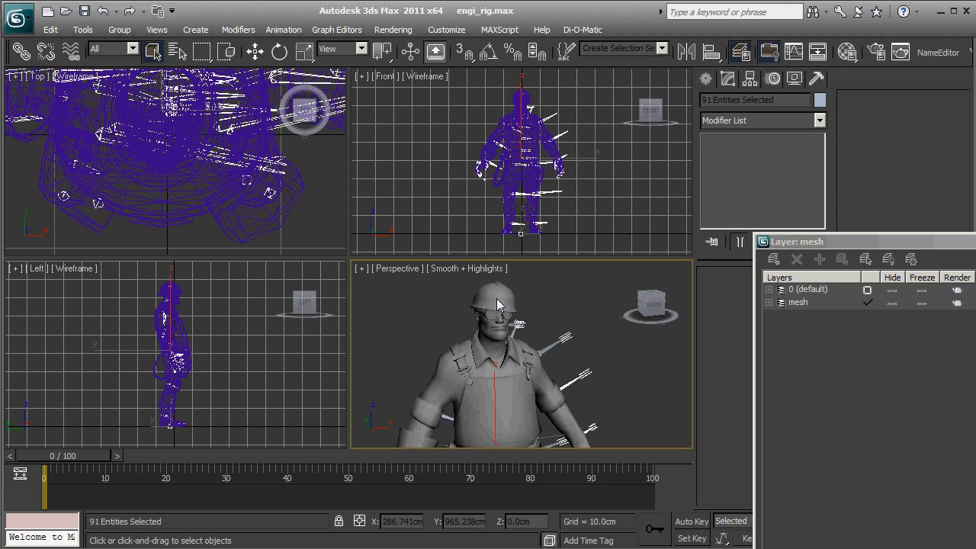
pyautogui.click(774, 259)
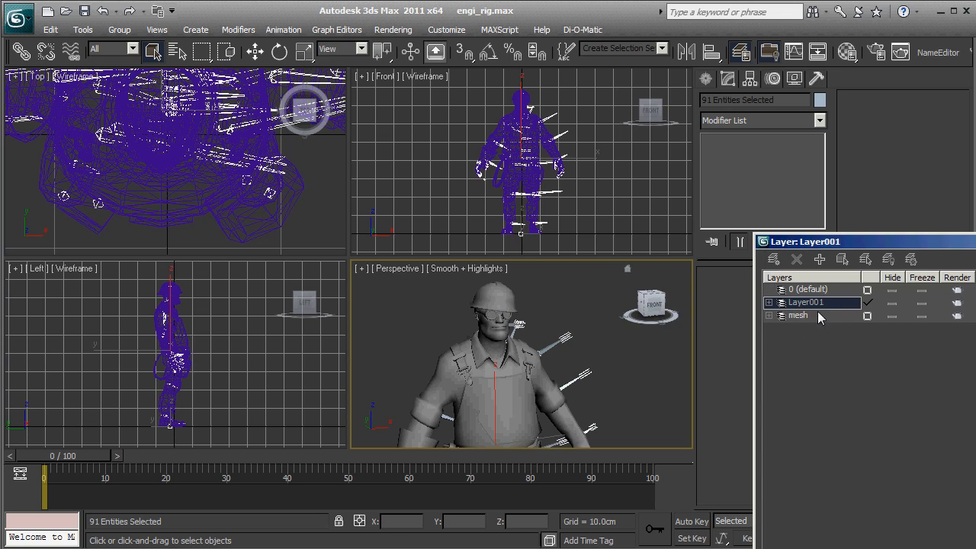
pyautogui.click(815, 305)
pyautogui.write('bones')
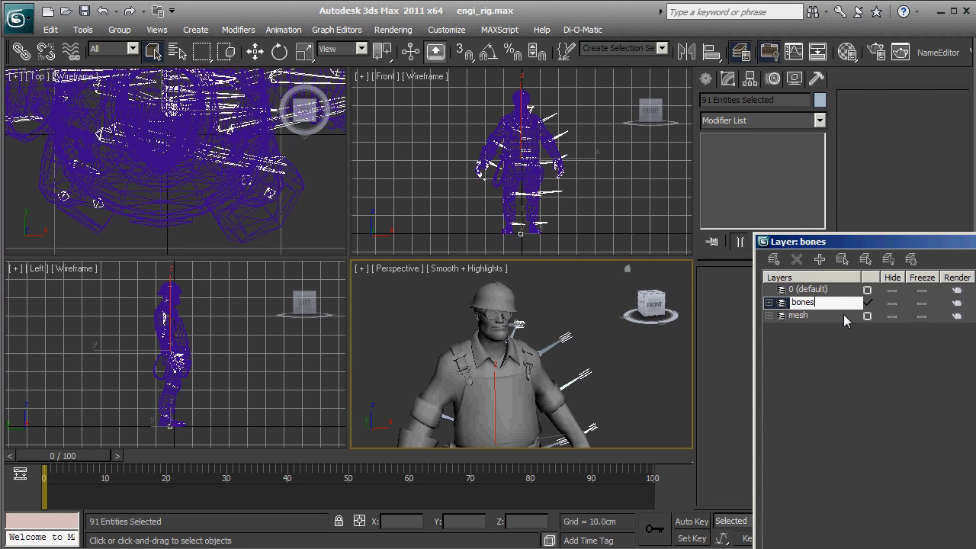
pyautogui.press('Return')
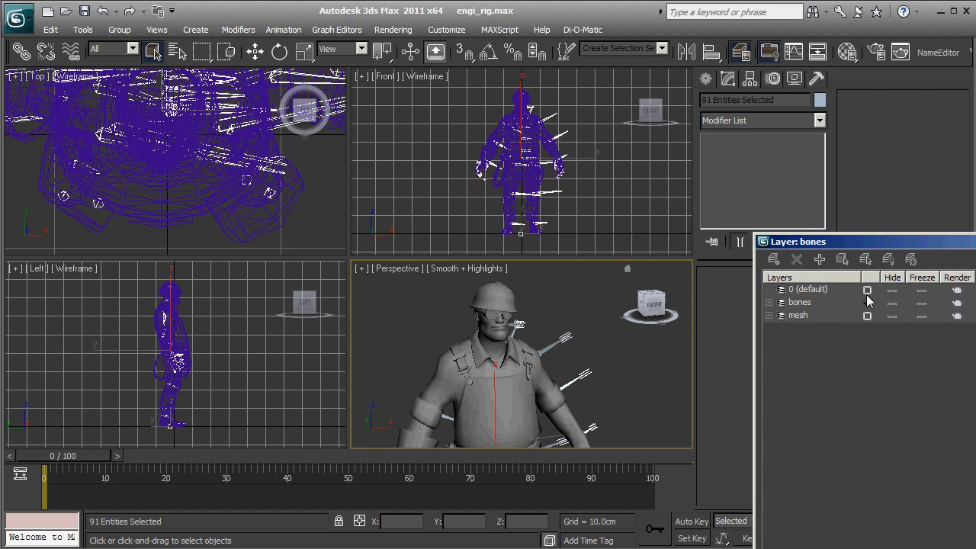
# Create an empty layer named morphs with nothing selected, keeping it as the current layer
pyautogui.click(614, 278)
pyautogui.click(773, 259)
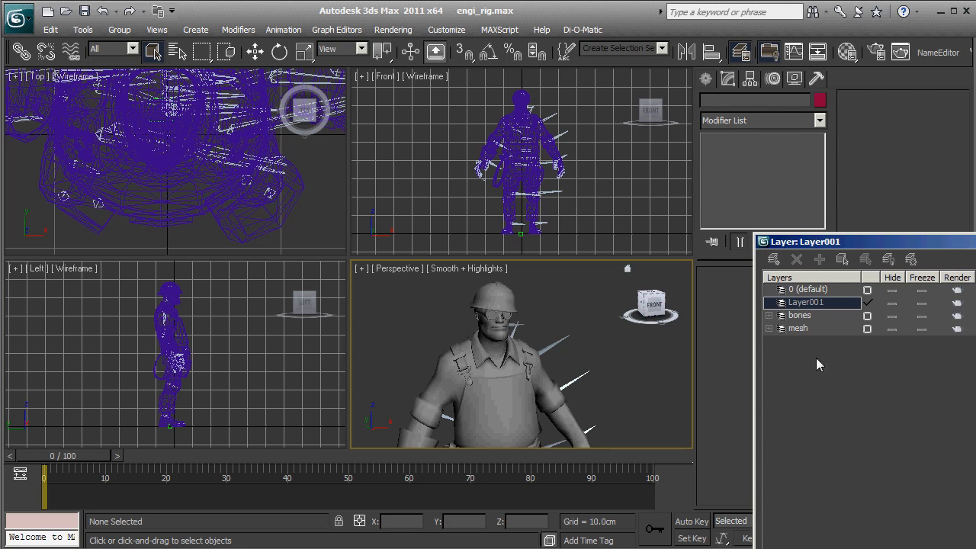
pyautogui.click(815, 304)
pyautogui.write('impor')
pyautogui.press('BackSpace')
pyautogui.press('BackSpace')
pyautogui.press('BackSpace')
pyautogui.press('BackSpace')
pyautogui.press('BackSpace')
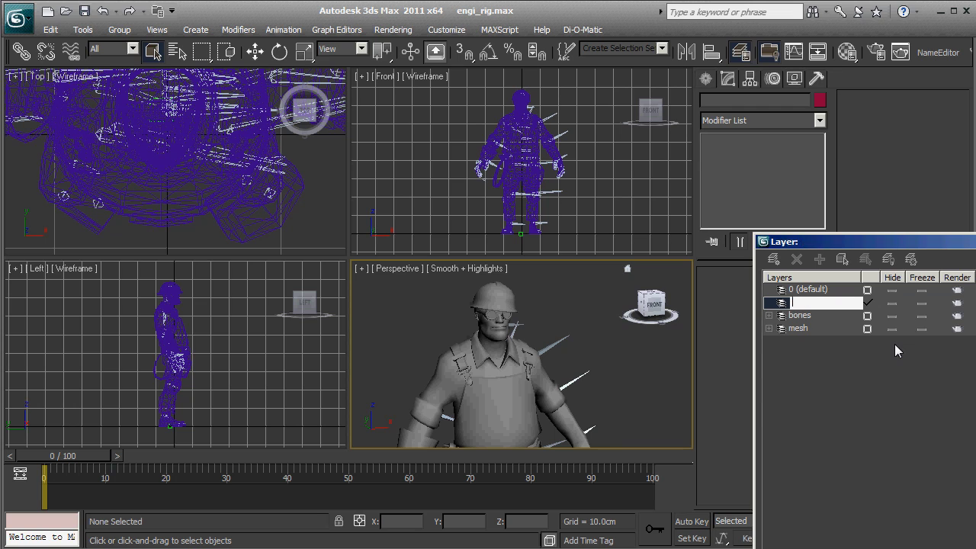
pyautogui.write('morphs')
pyautogui.press('Return')
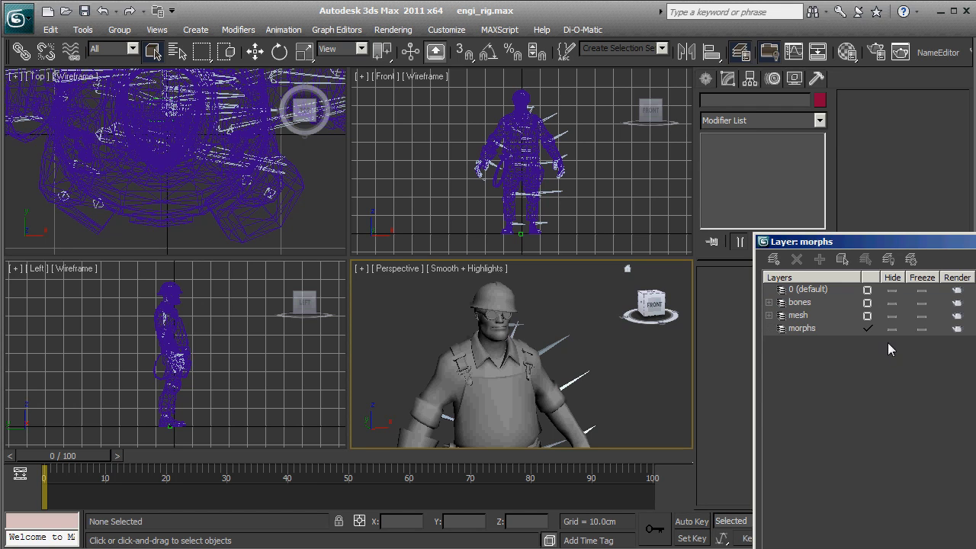
pyautogui.click(871, 327)
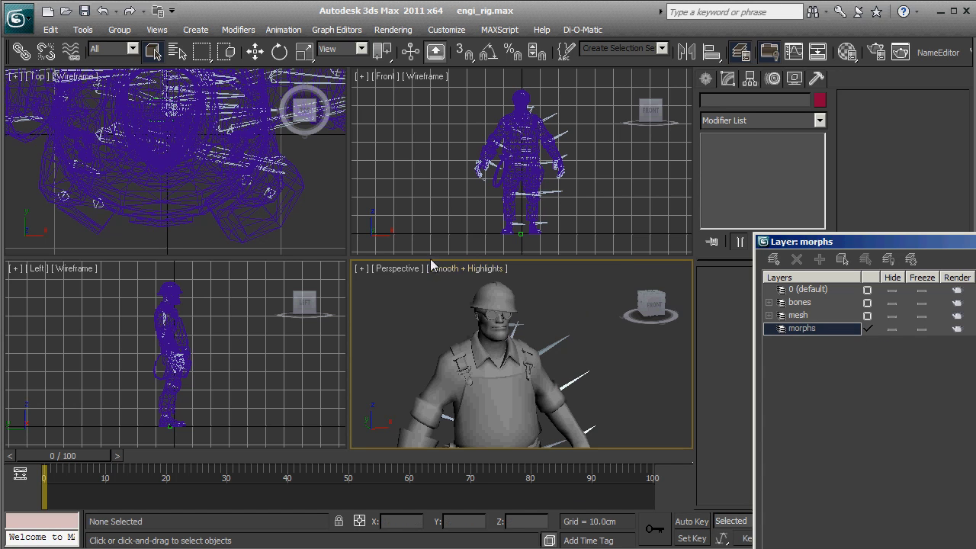
# Run the batchloader_19.ms script from the Desktop folder
pyautogui.click(13, 20)
pyautogui.click(13, 19)
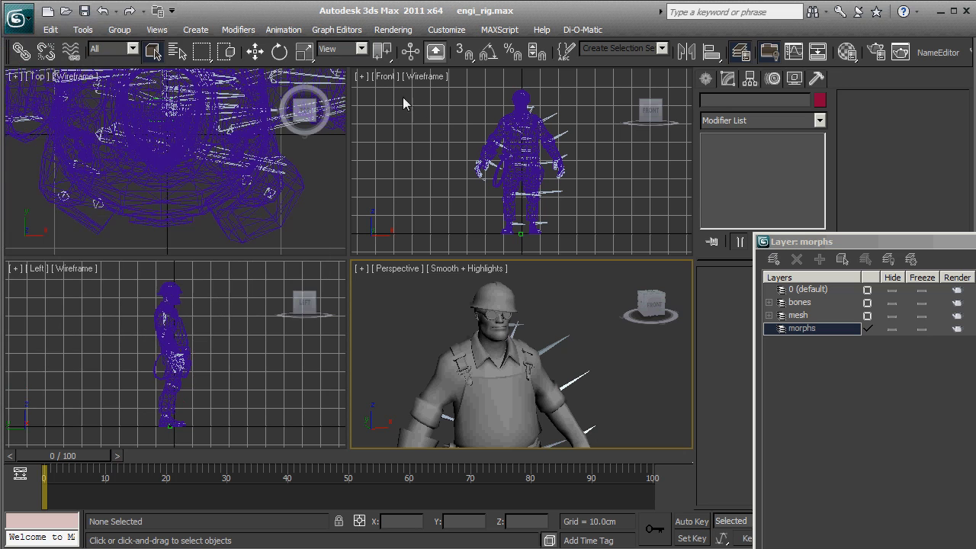
pyautogui.click(500, 29)
pyautogui.click(509, 72)
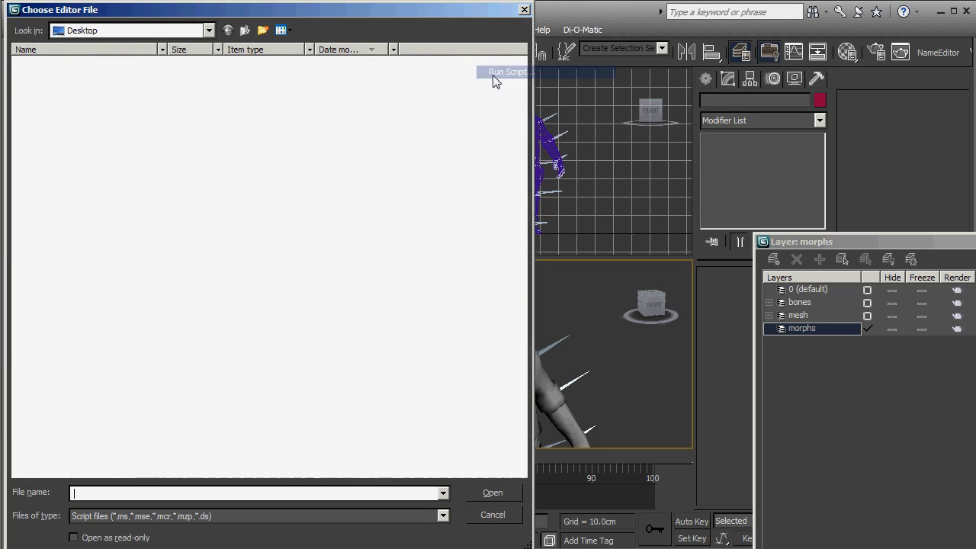
pyautogui.moveTo(525, 185); pyautogui.dragTo(473, 479)
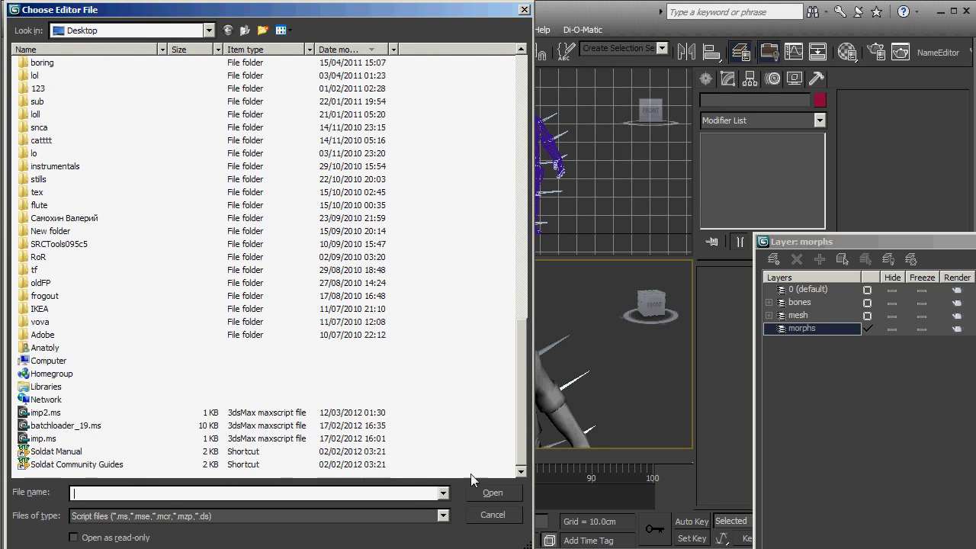
pyautogui.click(55, 426)
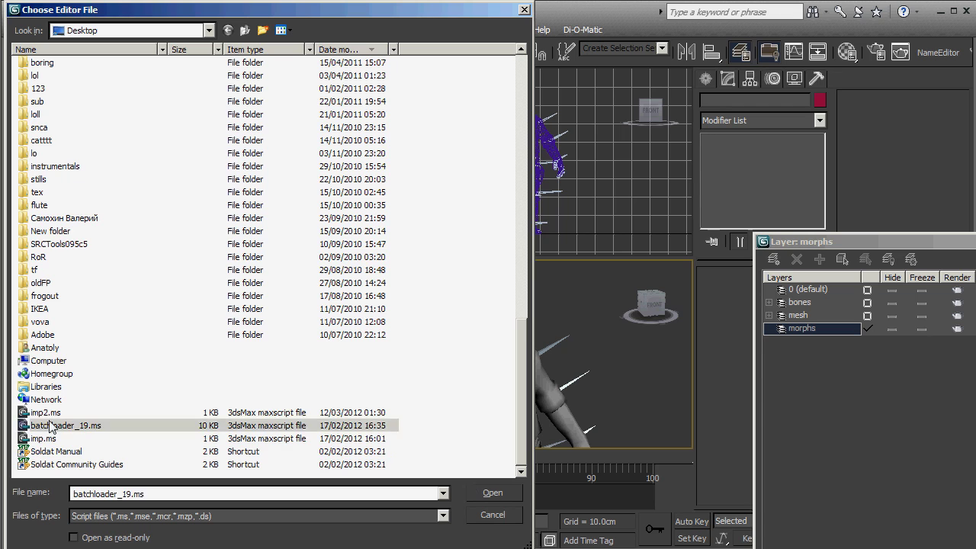
pyautogui.click(493, 493)
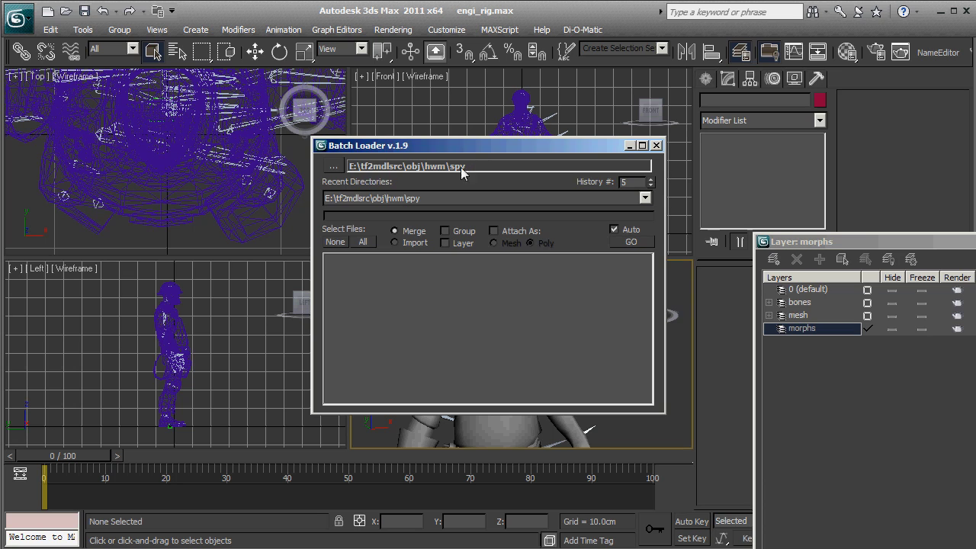
# Set the Batch Loader's source directory to E:\TF2Stuff\obj\engineer\hwm
pyautogui.click(332, 168)
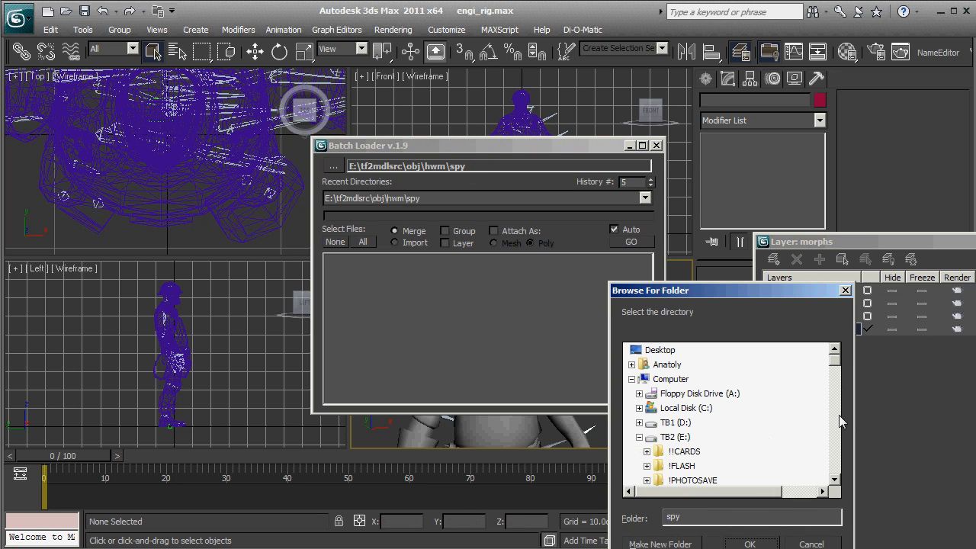
pyautogui.moveTo(839, 364); pyautogui.dragTo(833, 433)
pyautogui.click(647, 365)
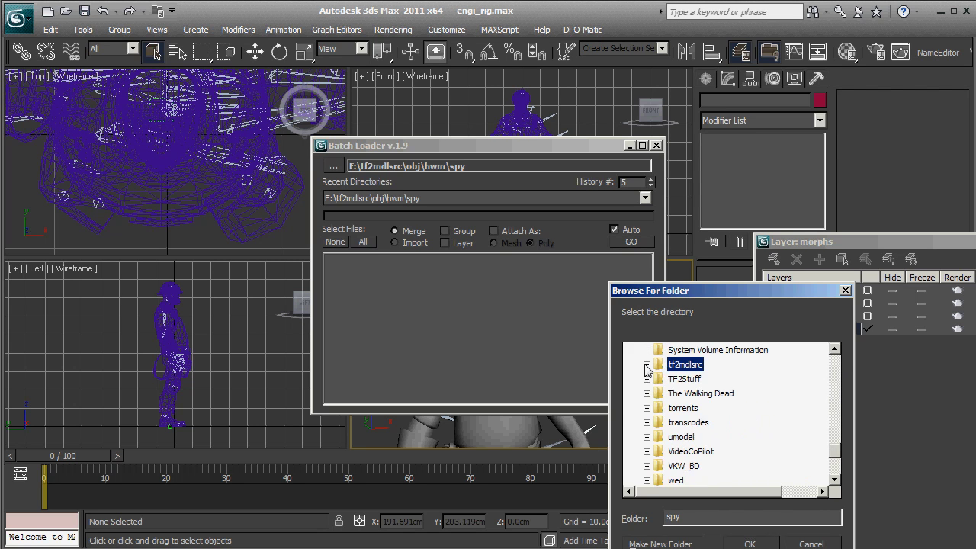
pyautogui.click(647, 379)
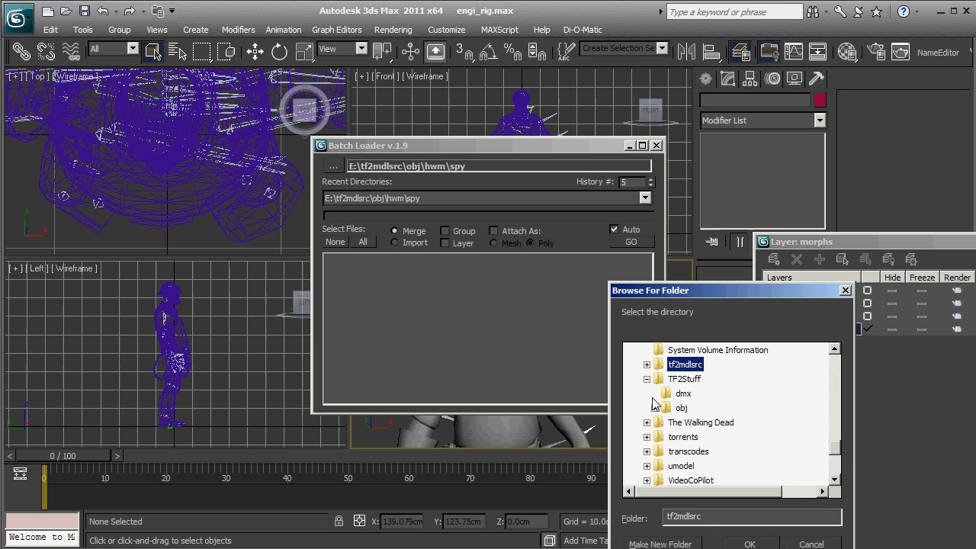
pyautogui.click(654, 408)
pyautogui.click(662, 423)
pyautogui.click(697, 437)
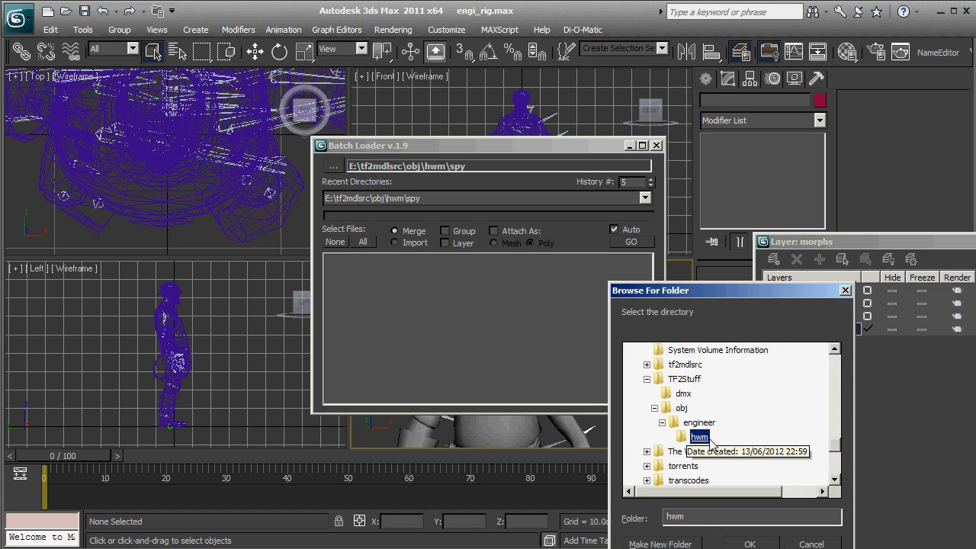
pyautogui.click(774, 543)
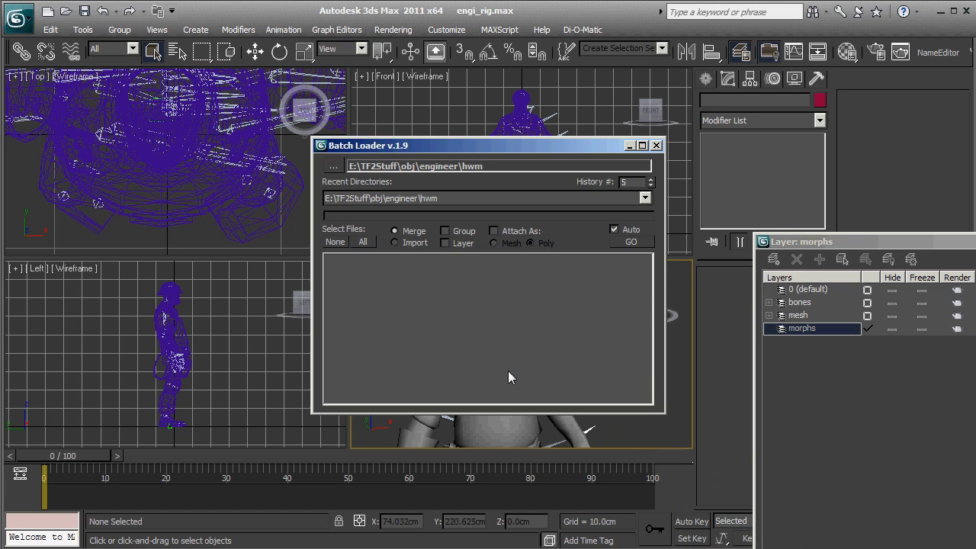
# Switch the Batch Loader to Import mode and import all the OBJ files in the hwm folder
pyautogui.click(394, 243)
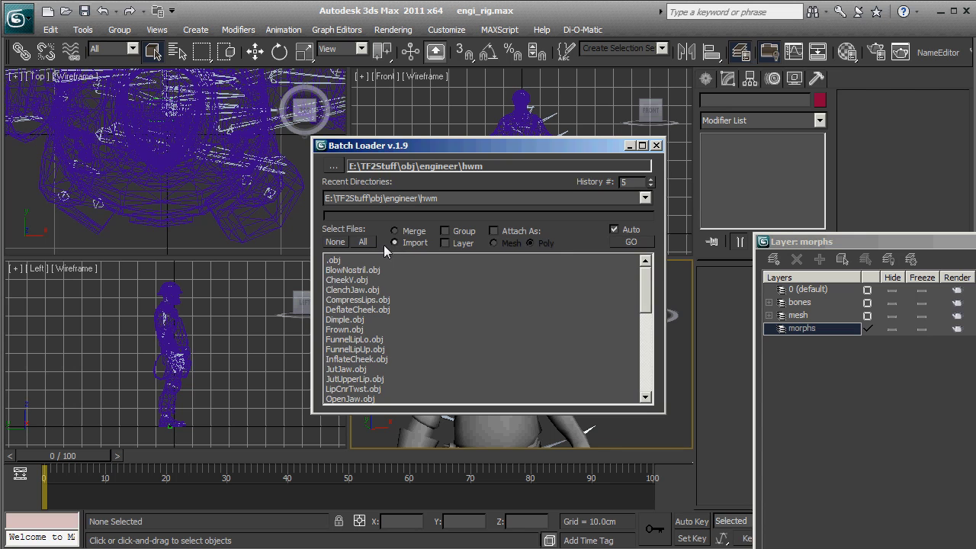
pyautogui.click(363, 242)
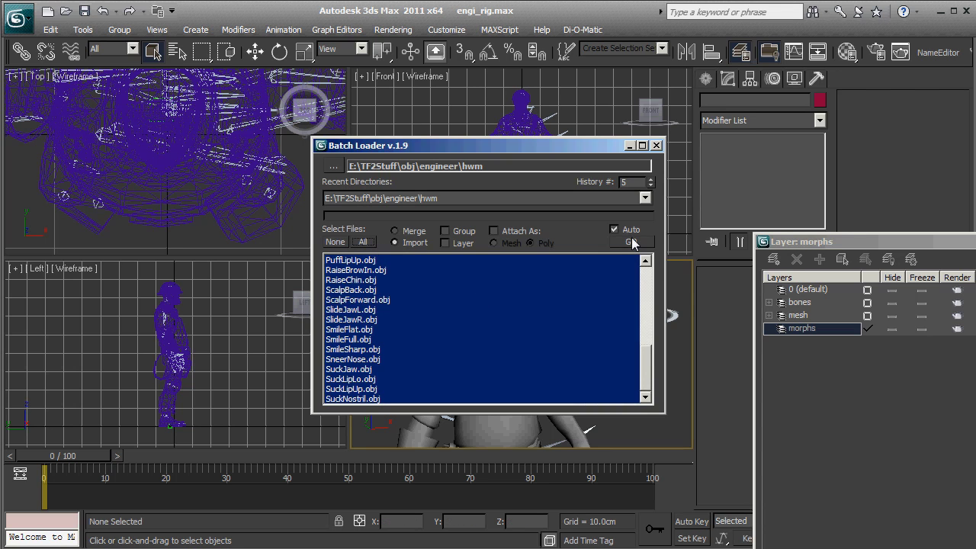
pyautogui.click(632, 242)
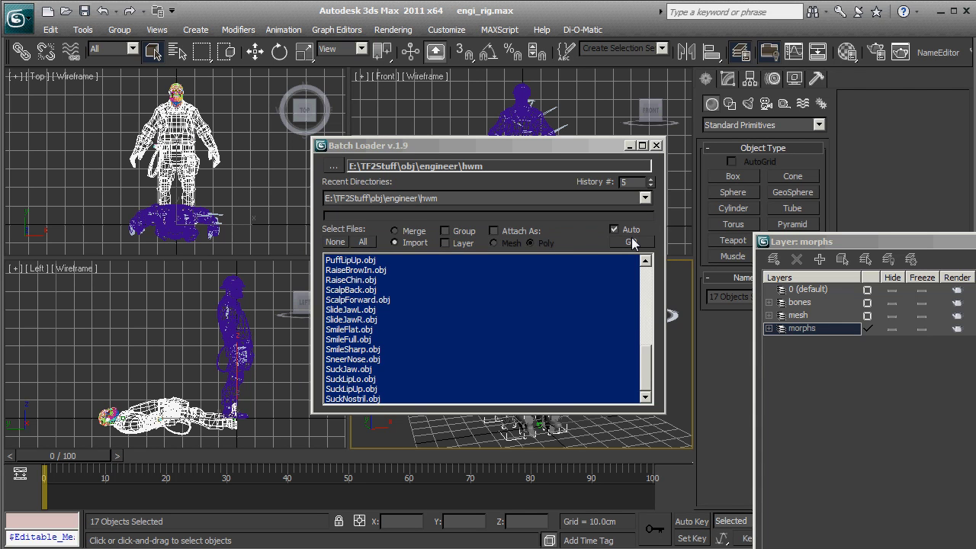
# Close the Batch Loader and hide the 0 (default), bones and mesh layers
pyautogui.click(655, 145)
pyautogui.press('e')
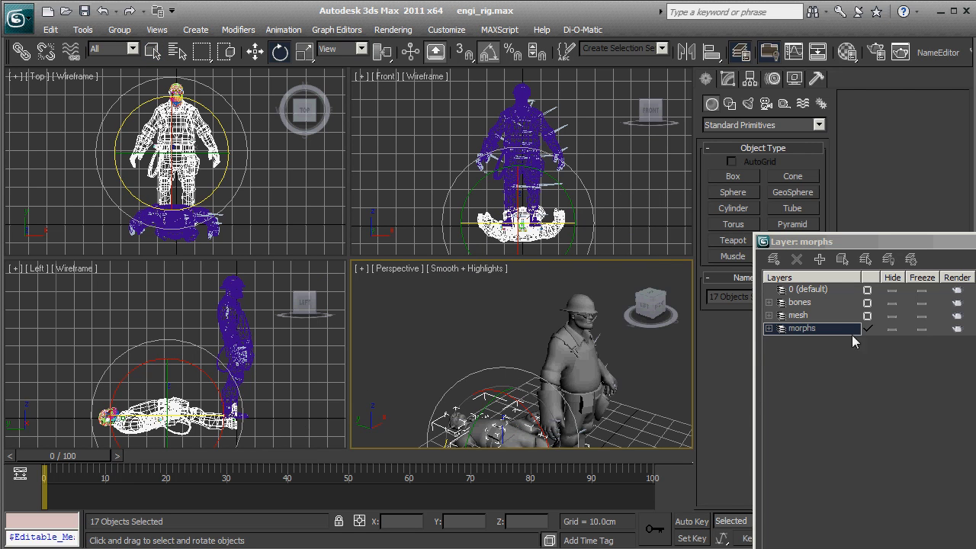
pyautogui.click(892, 315)
pyautogui.click(892, 302)
pyautogui.click(892, 290)
pyautogui.scroll(4, 525, 372)
pyautogui.scroll(4, 534, 372)
pyautogui.click(592, 372)
pyautogui.scroll(3, 543, 363)
pyautogui.scroll(-5, 564, 373)
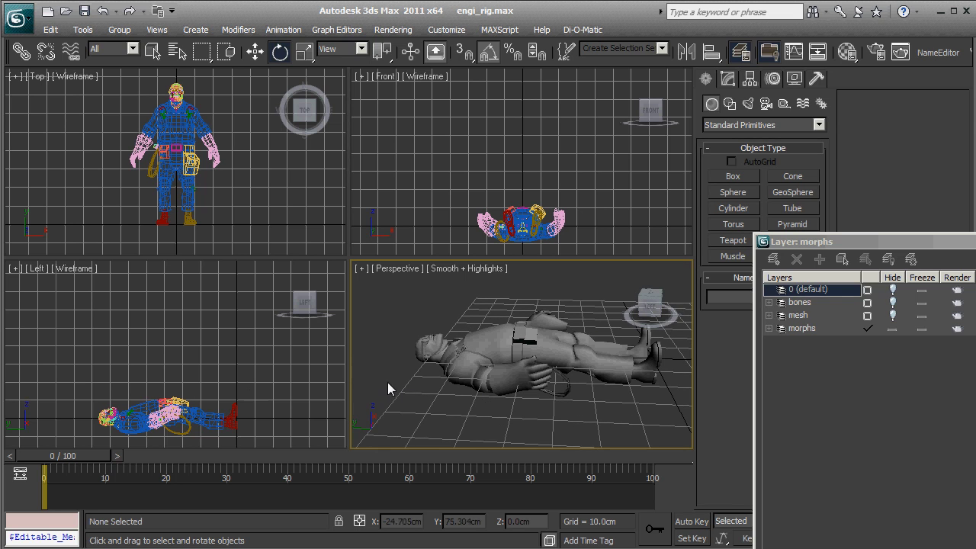
# Select all the imported body, arm, leg and gear pieces in the morphs layer and delete them, keeping the heads
pyautogui.click(237, 390)
pyautogui.hotkey('ctrl', 'a')
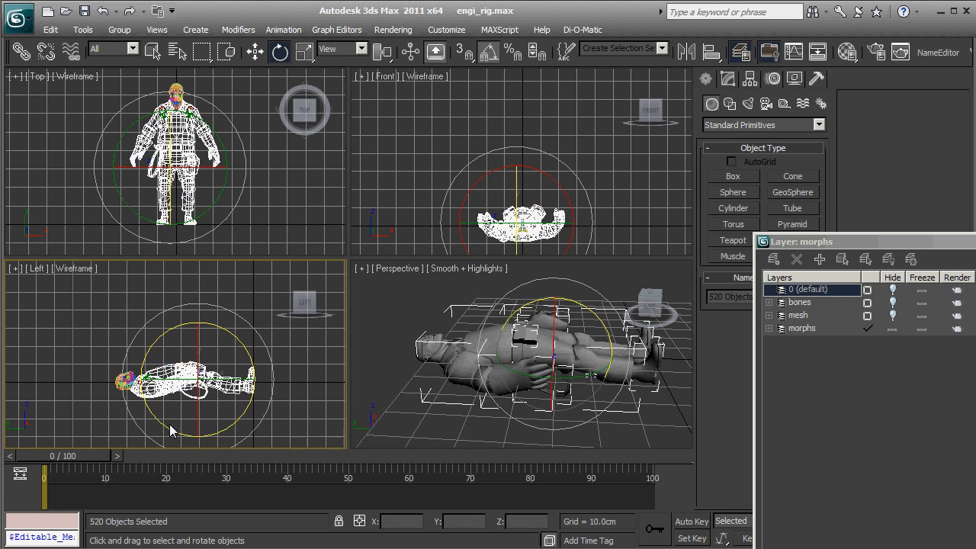
pyautogui.hotkey('ctrl', 'z')
pyautogui.keyDown('alt'); pyautogui.moveTo(528, 354); pyautogui.dragTo(414, 447, button='middle'); pyautogui.keyUp('alt')
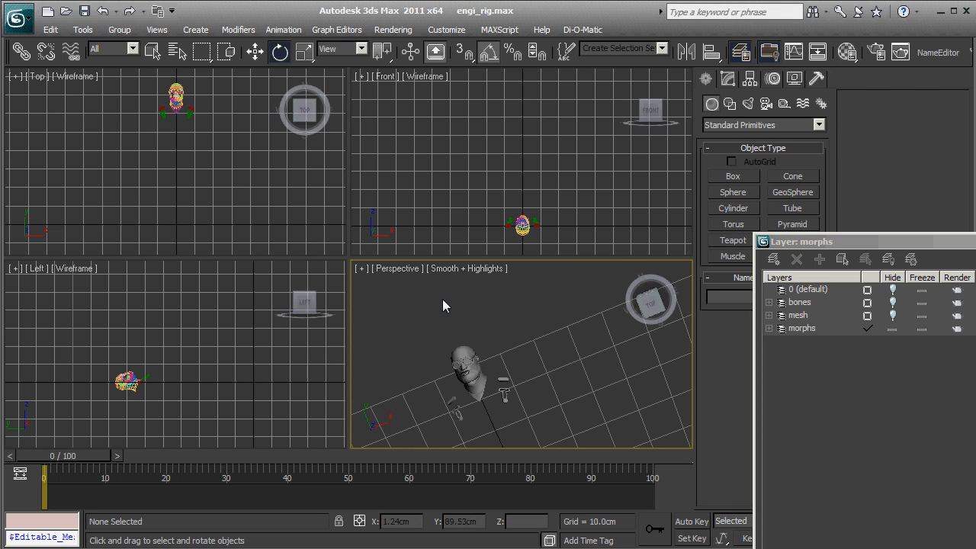
# Delete the two groups of small loose duplicate parts floating on both sides below the neck
pyautogui.hotkey('ctrl', 'shift', 'z')
pyautogui.moveTo(312, 363); pyautogui.dragTo(276, 341)
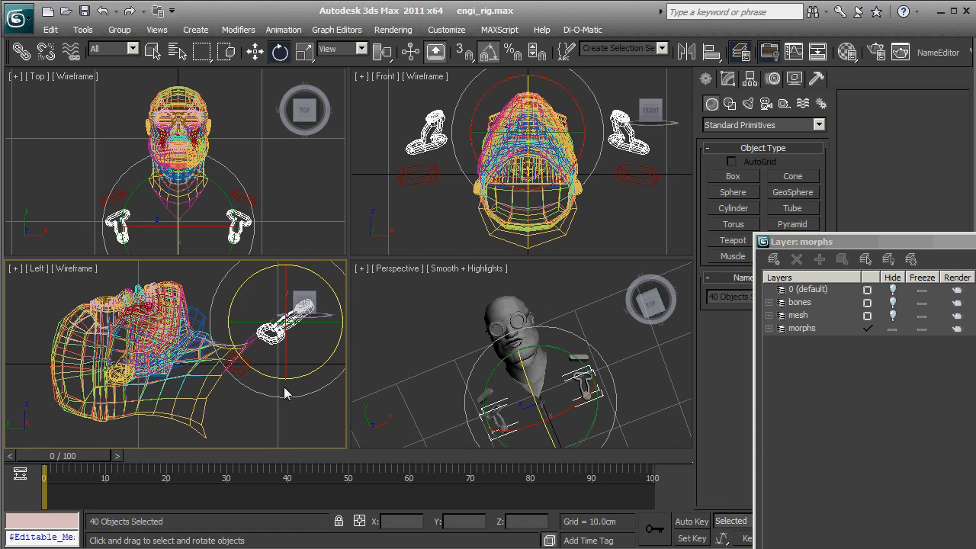
pyautogui.press('Delete')
pyautogui.moveTo(246, 371); pyautogui.dragTo(280, 386)
pyautogui.press('Delete')
# Select the stacked V-shaped collar pieces at the base of the neck and delete them
pyautogui.click(263, 336)
pyautogui.click(260, 387)
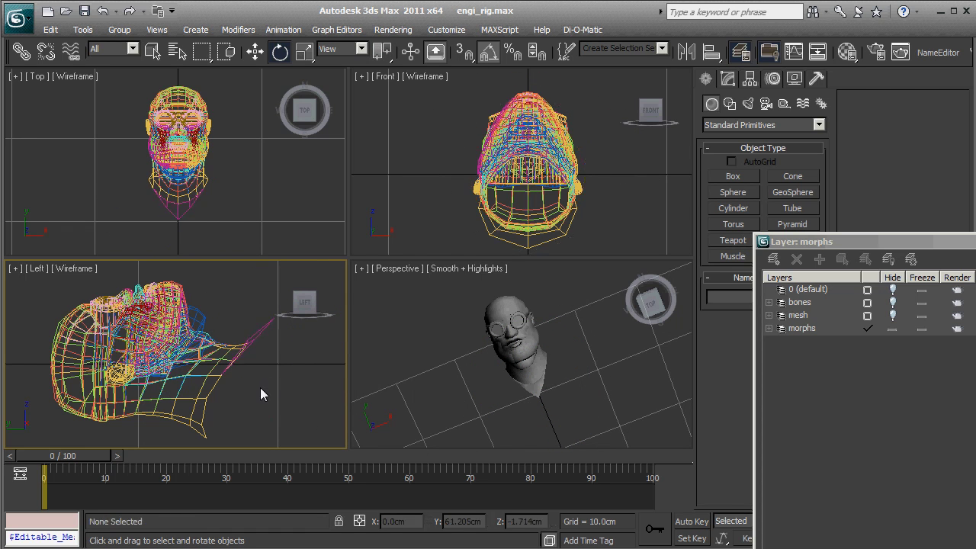
pyautogui.click(263, 347)
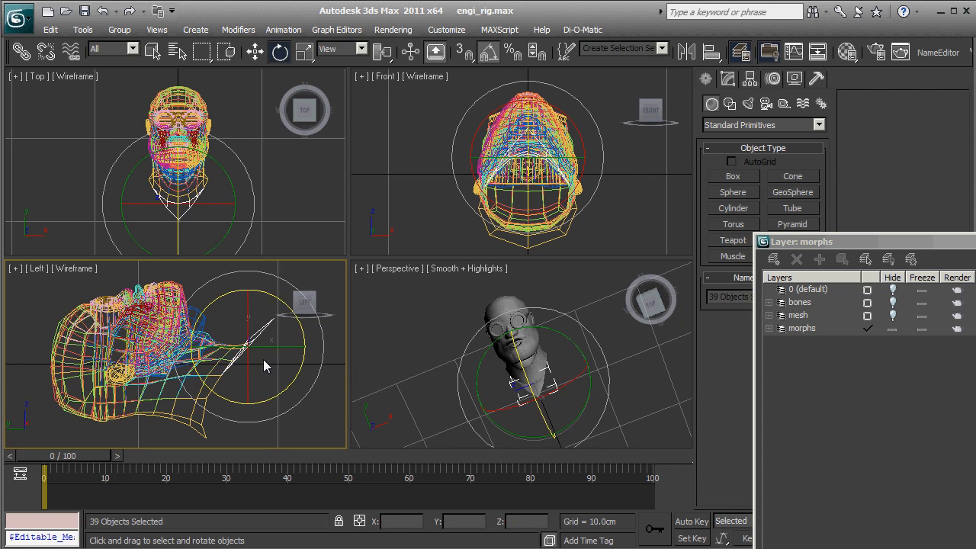
pyautogui.press('Delete')
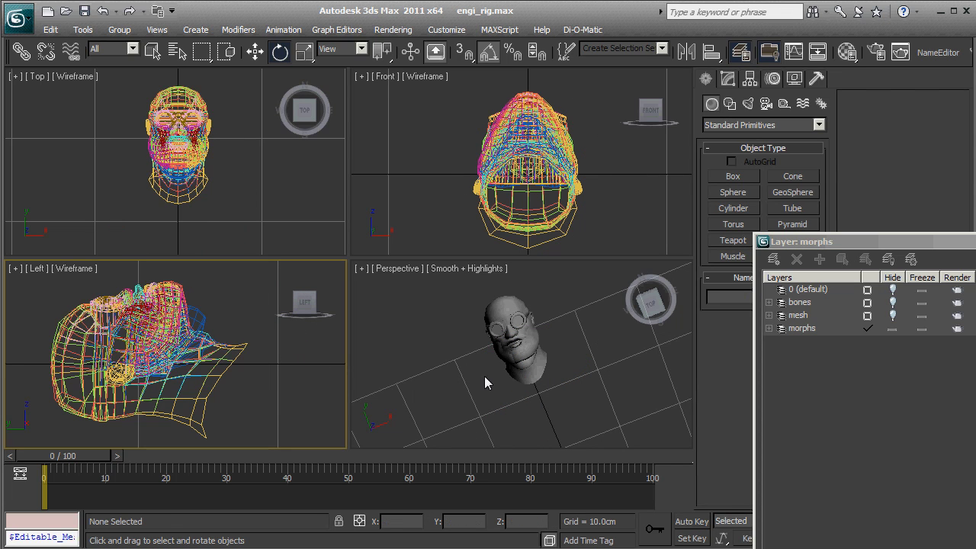
# Select head_zero from the scene's object list with hidden objects filtered out
pyautogui.keyDown('alt'); pyautogui.moveTo(502, 346); pyautogui.dragTo(472, 339, button='middle'); pyautogui.keyUp('alt')
pyautogui.scroll(6, 513, 335)
pyautogui.scroll(3, 503, 405)
pyautogui.keyDown('alt'); pyautogui.moveTo(503, 406); pyautogui.dragTo(535, 371, button='middle'); pyautogui.keyUp('alt')
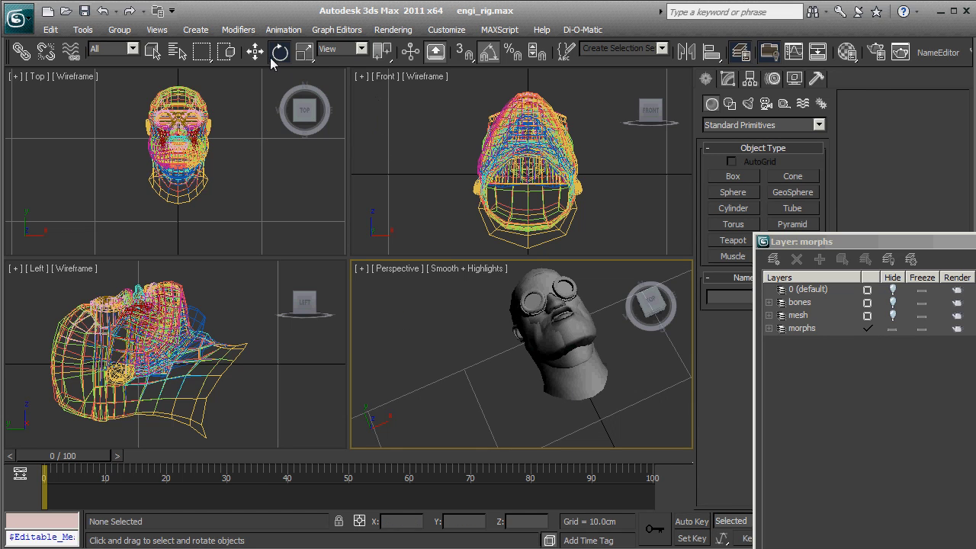
pyautogui.click(178, 51)
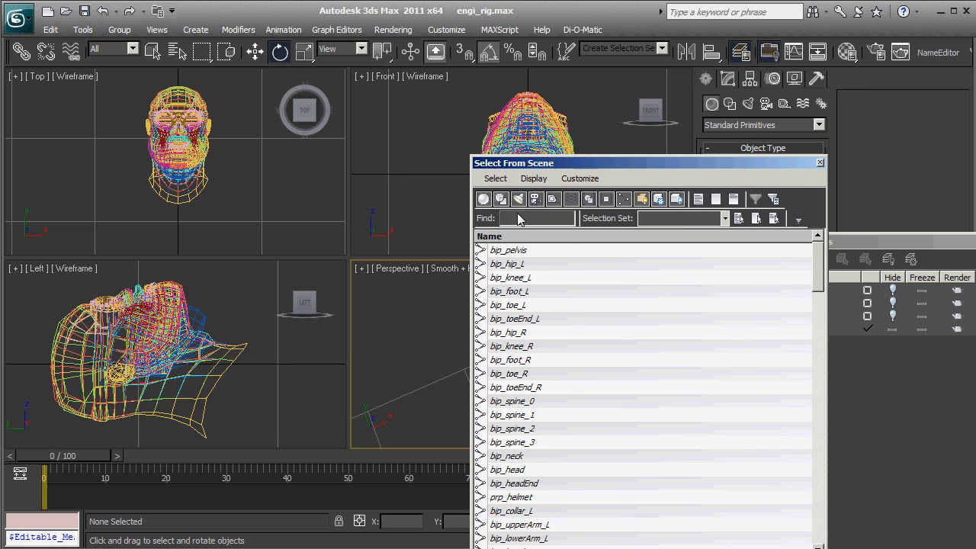
pyautogui.click(659, 199)
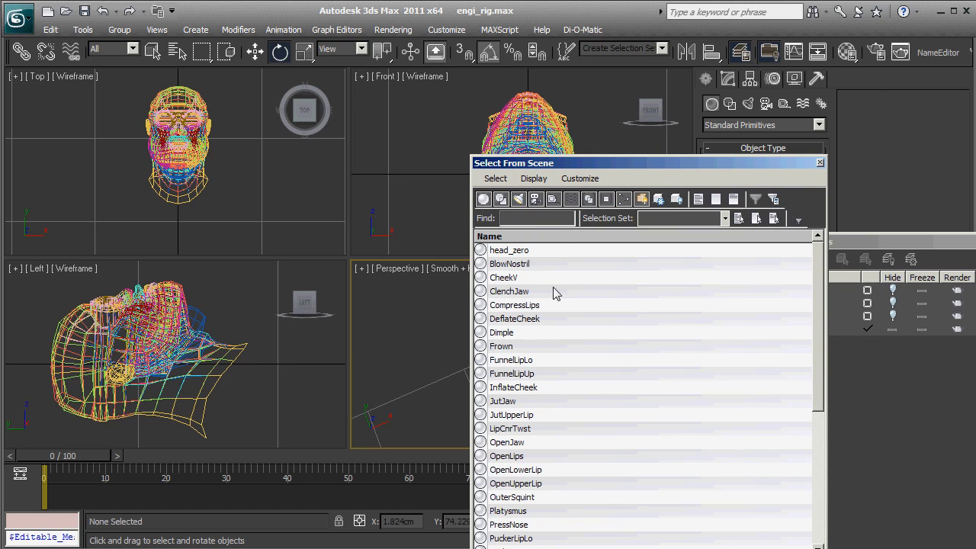
pyautogui.click(516, 249)
pyautogui.press('Return')
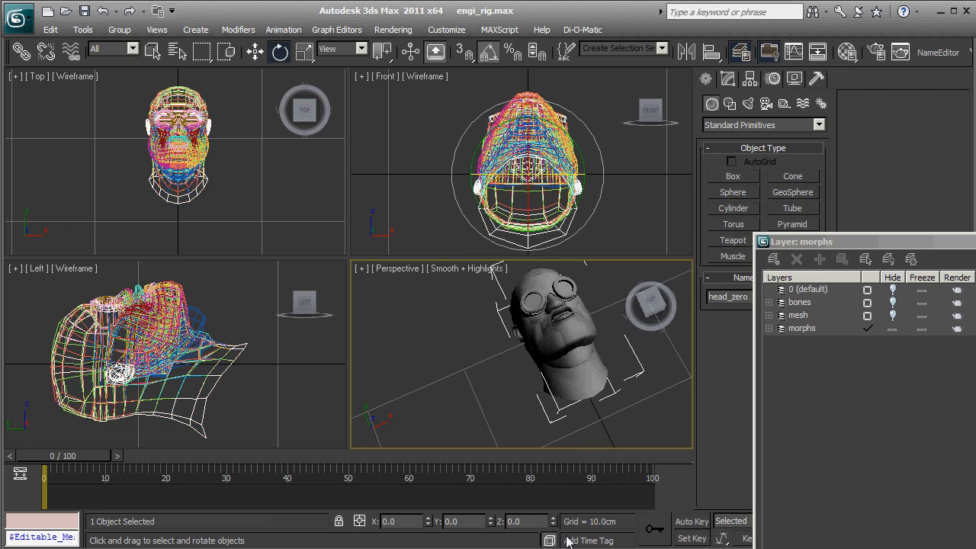
# Add head_zero to the mesh layer, hide the morphs layer and show the mesh layer
pyautogui.click(820, 316)
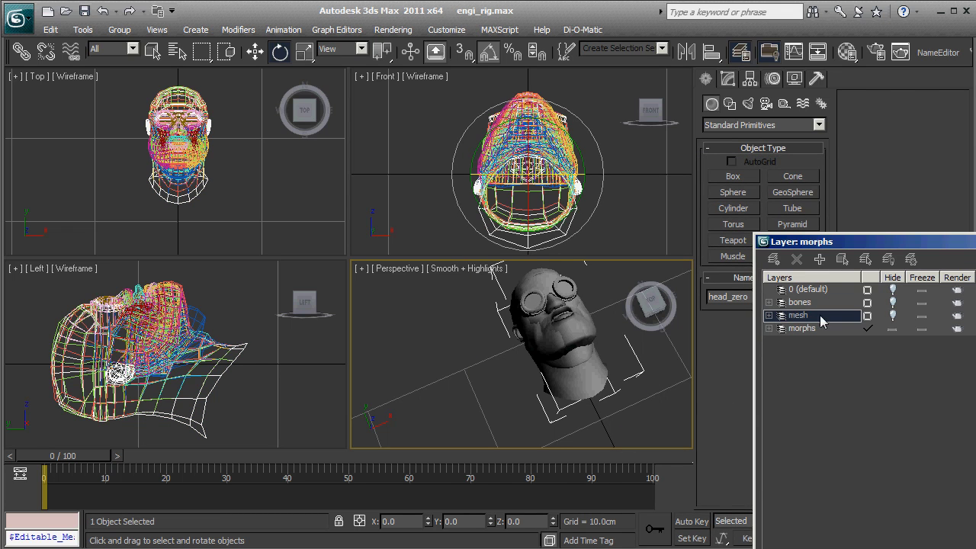
pyautogui.click(891, 329)
pyautogui.click(893, 315)
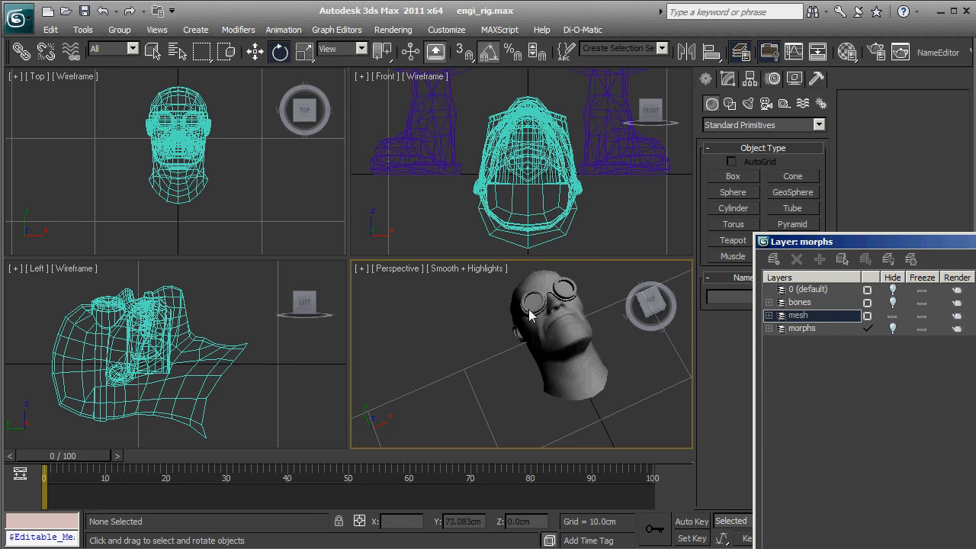
# Rotate the head_zero head 90 degrees about the X axis so it stands upright on the body
pyautogui.click(528, 319)
pyautogui.keyDown('alt'); pyautogui.moveTo(542, 391); pyautogui.dragTo(563, 343, button='middle'); pyautogui.keyUp('alt')
pyautogui.scroll(-5, 448, 373)
pyautogui.keyDown('alt'); pyautogui.moveTo(495, 370); pyautogui.dragTo(462, 353, button='middle'); pyautogui.keyUp('alt')
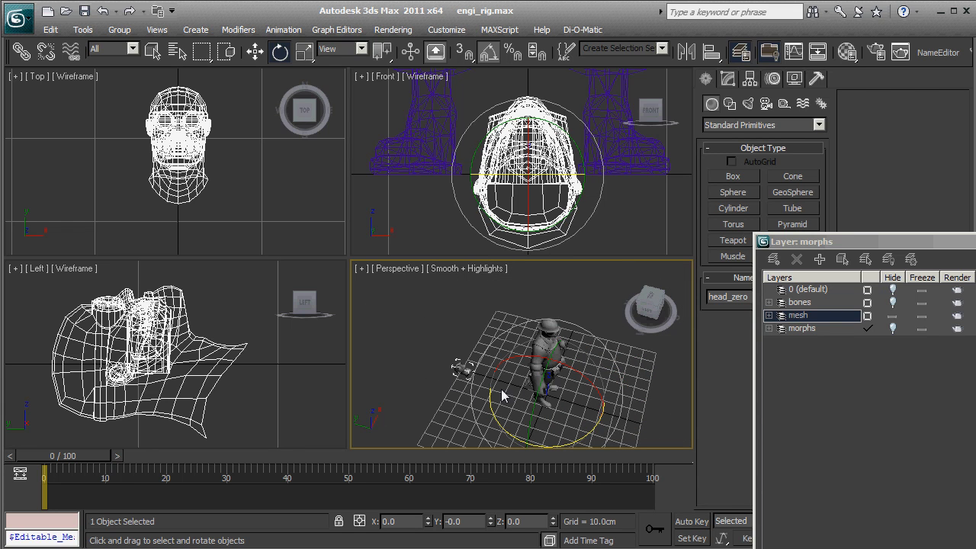
pyautogui.moveTo(577, 399); pyautogui.dragTo(634, 418)
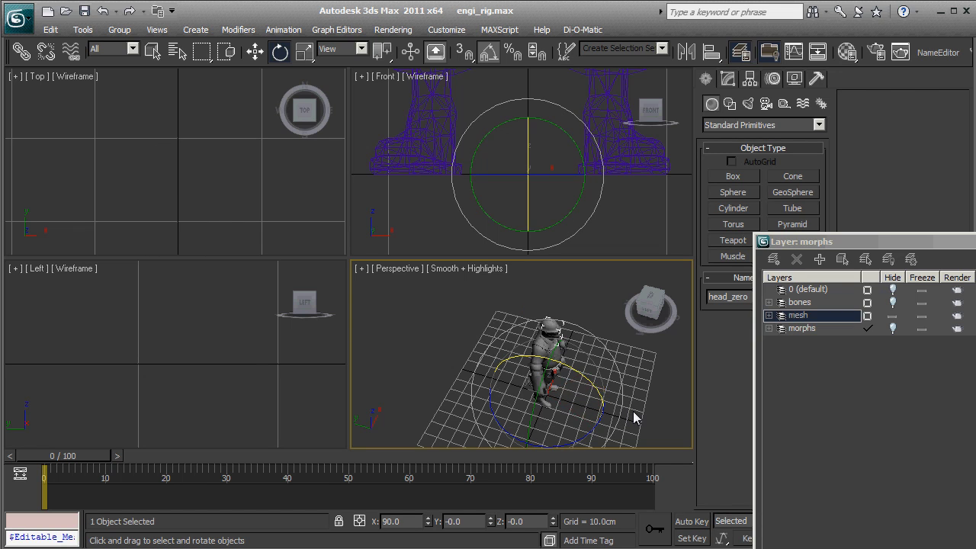
# Move head_zero along the Y axis to about 2.165 cm, onto the character's existing head
pyautogui.press('z')
pyautogui.keyDown('alt'); pyautogui.moveTo(602, 412); pyautogui.dragTo(293, 348, button='middle'); pyautogui.keyUp('alt')
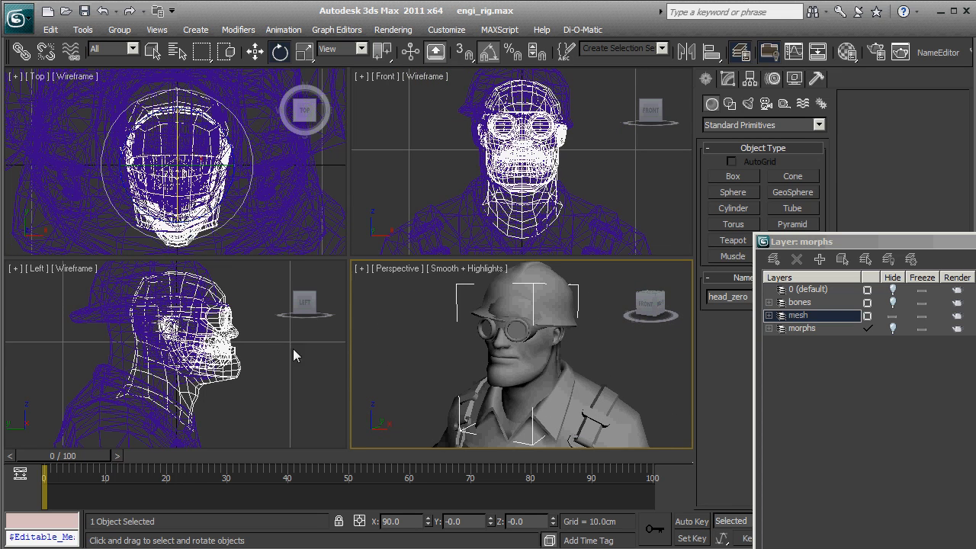
pyautogui.press('w')
pyautogui.scroll(4, 176, 374)
pyautogui.scroll(-4, 174, 375)
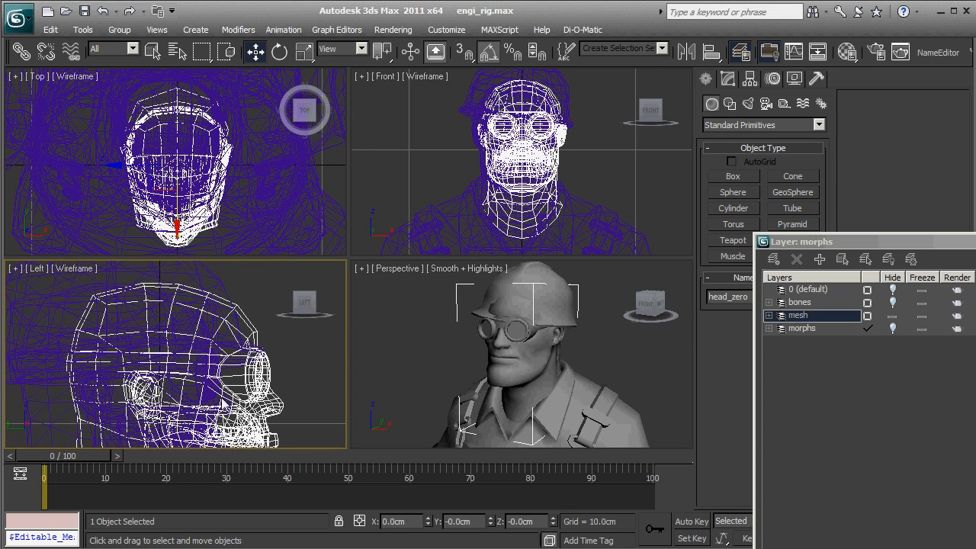
pyautogui.scroll(8, 248, 398)
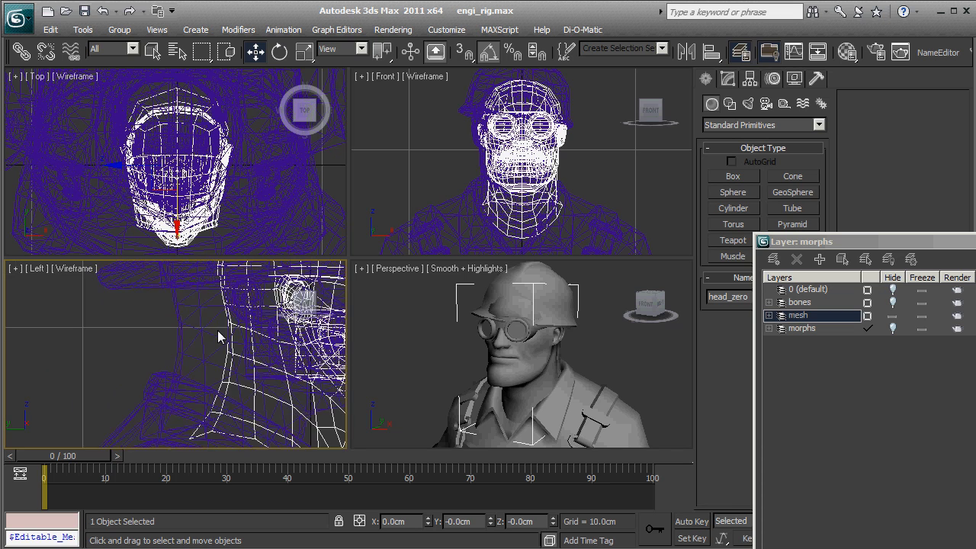
pyautogui.scroll(6, 175, 343)
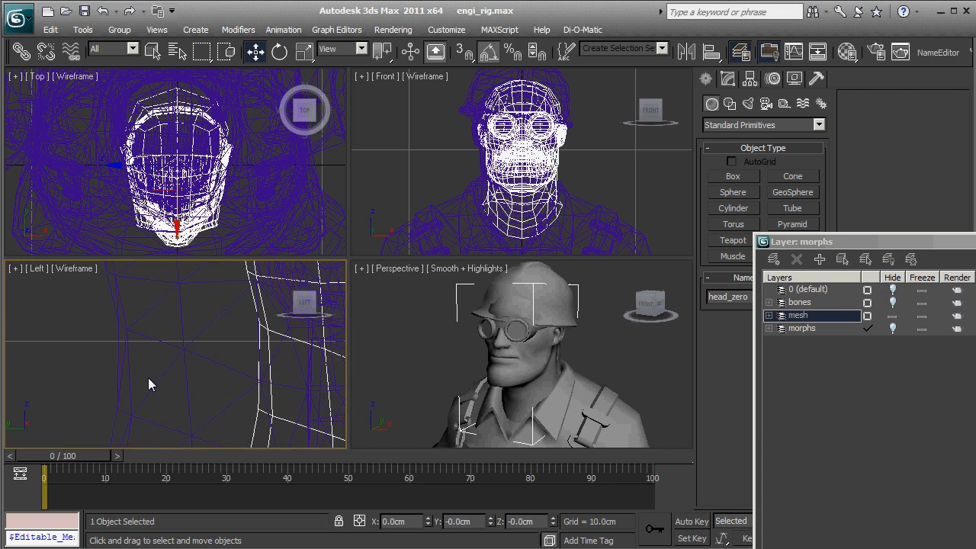
pyautogui.moveTo(140, 392); pyautogui.dragTo(151, 398, button='middle')
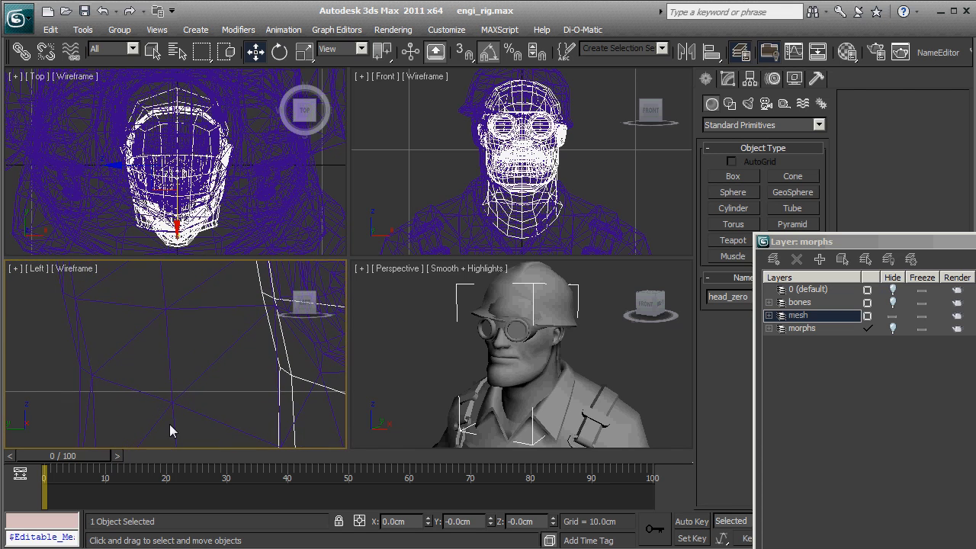
pyautogui.scroll(10, 200, 184)
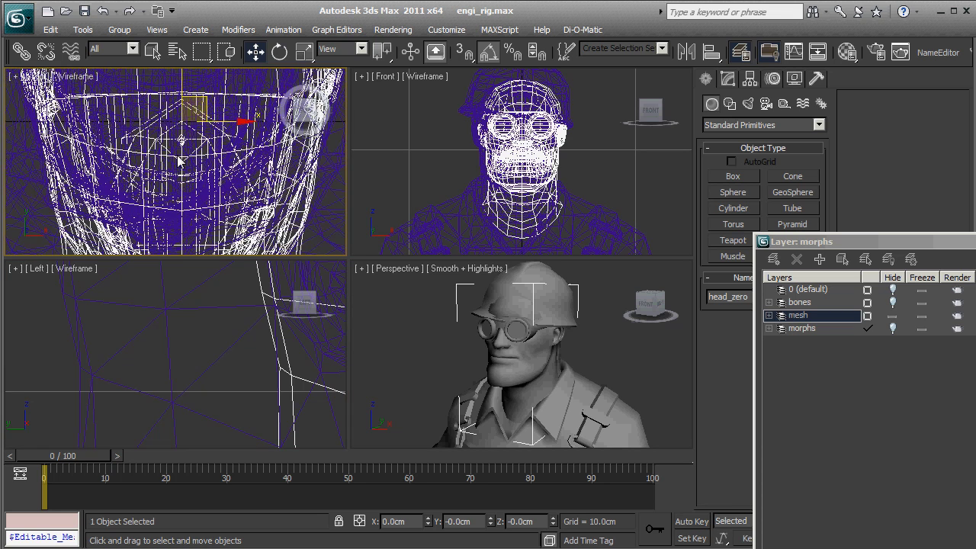
pyautogui.scroll(3, 177, 185)
pyautogui.moveTo(177, 185); pyautogui.dragTo(191, 245, button='middle')
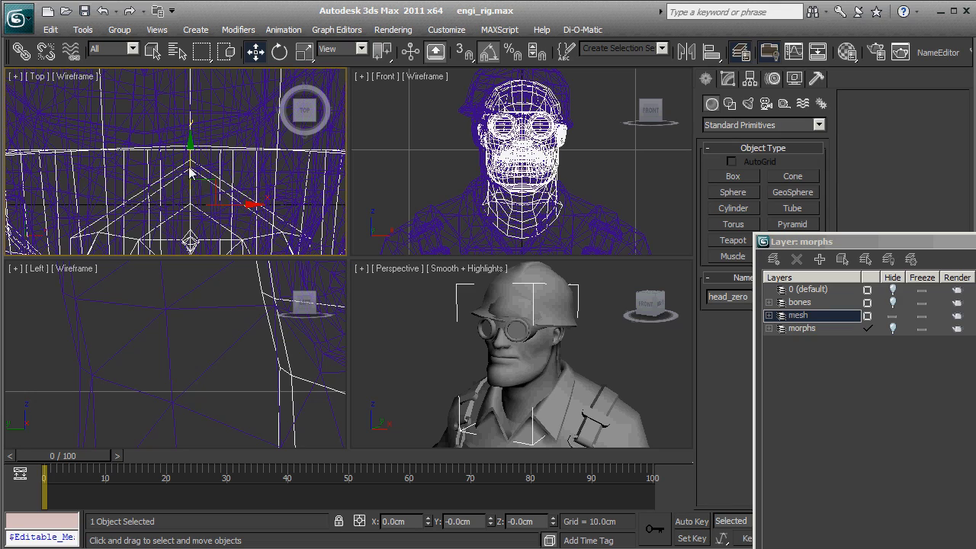
pyautogui.moveTo(222, 156); pyautogui.dragTo(229, 215, button='middle')
pyautogui.moveTo(229, 215); pyautogui.dragTo(229, 99)
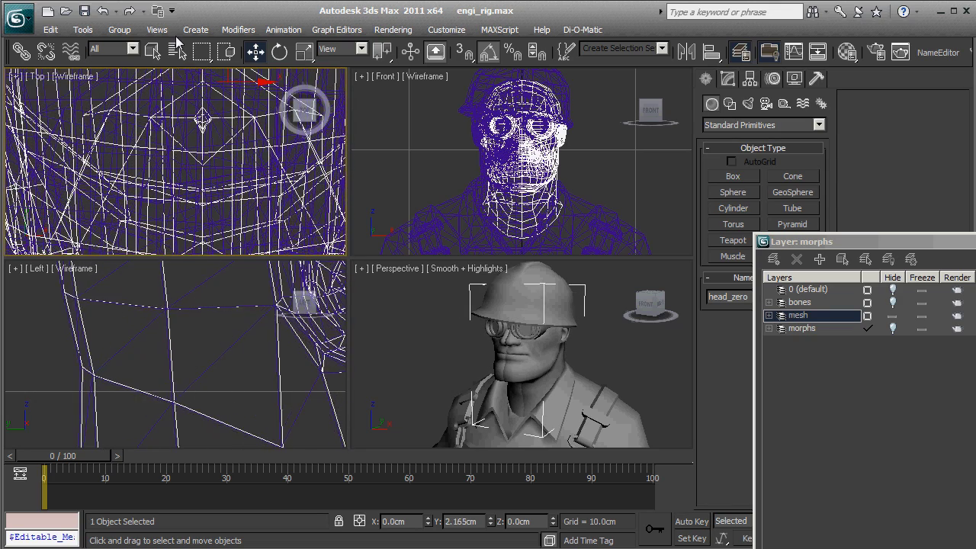
# Fine-tune head_zero along Y to about 2.188 cm so its centre vertex matches the body's head mesh
pyautogui.moveTo(115, 147); pyautogui.dragTo(113, 192, button='middle')
pyautogui.scroll(3, 207, 181)
pyautogui.moveTo(248, 155); pyautogui.dragTo(204, 144, button='middle')
pyautogui.scroll(2, 170, 214)
pyautogui.moveTo(110, 366); pyautogui.dragTo(149, 349, button='middle')
pyautogui.scroll(2, 134, 395)
pyautogui.scroll(2, 150, 349)
pyautogui.moveTo(215, 207); pyautogui.dragTo(170, 190, button='middle')
pyautogui.moveTo(164, 161); pyautogui.dragTo(168, 151)
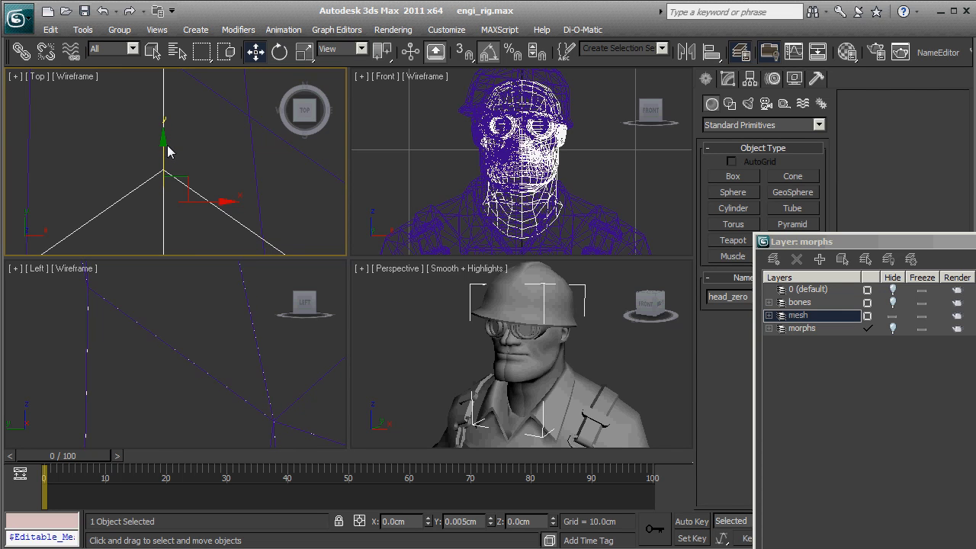
# Move head_zero along the X axis to about -0.551 cm to line it up with the body's head
pyautogui.scroll(6, 506, 206)
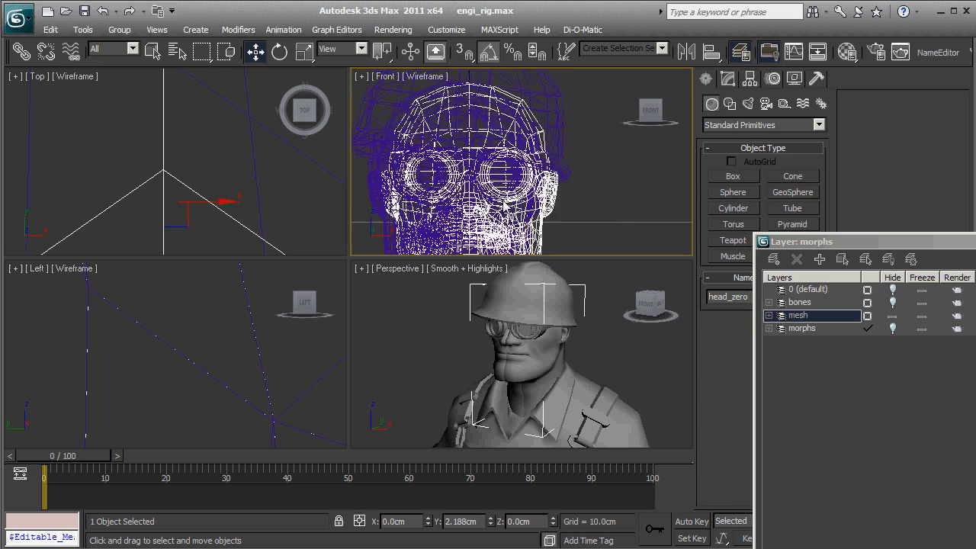
pyautogui.scroll(8, 516, 135)
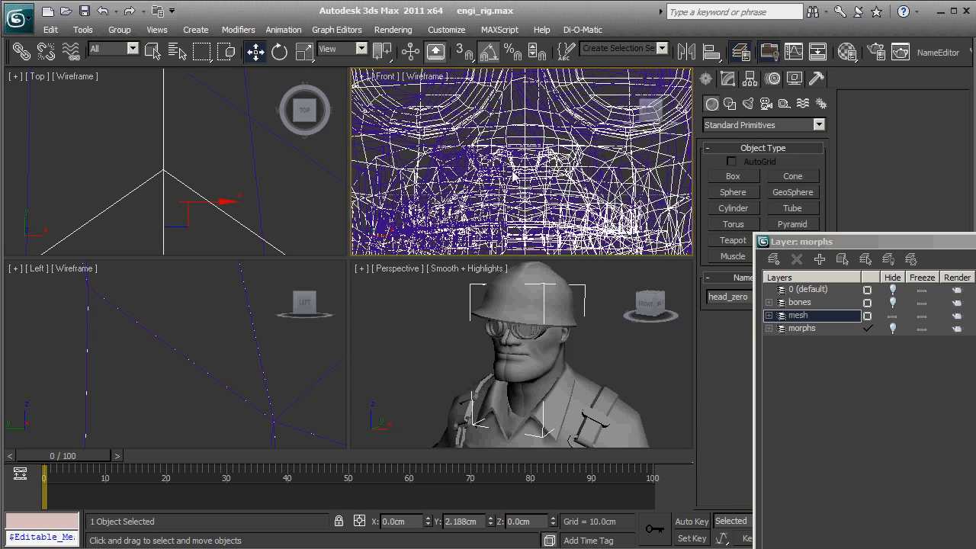
pyautogui.scroll(-6, 556, 191)
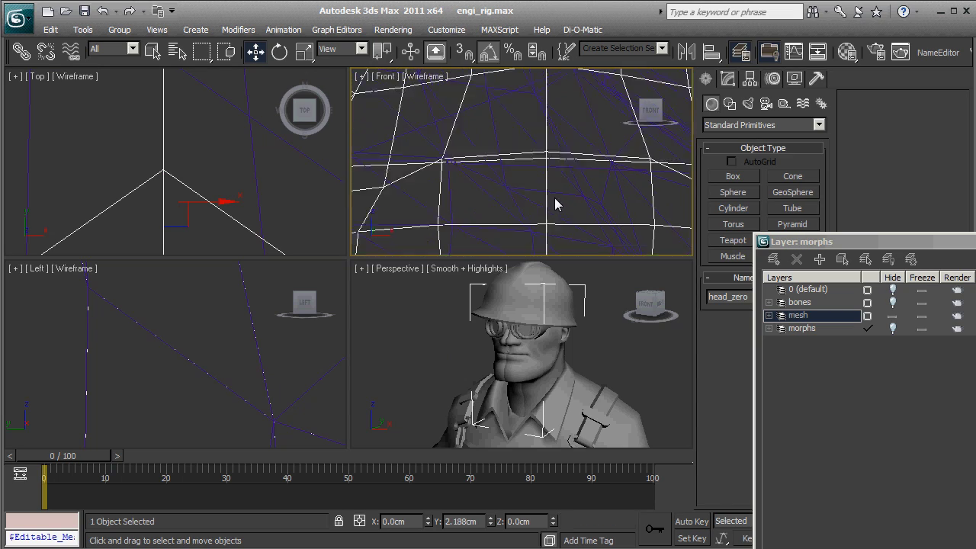
pyautogui.scroll(7, 255, 205)
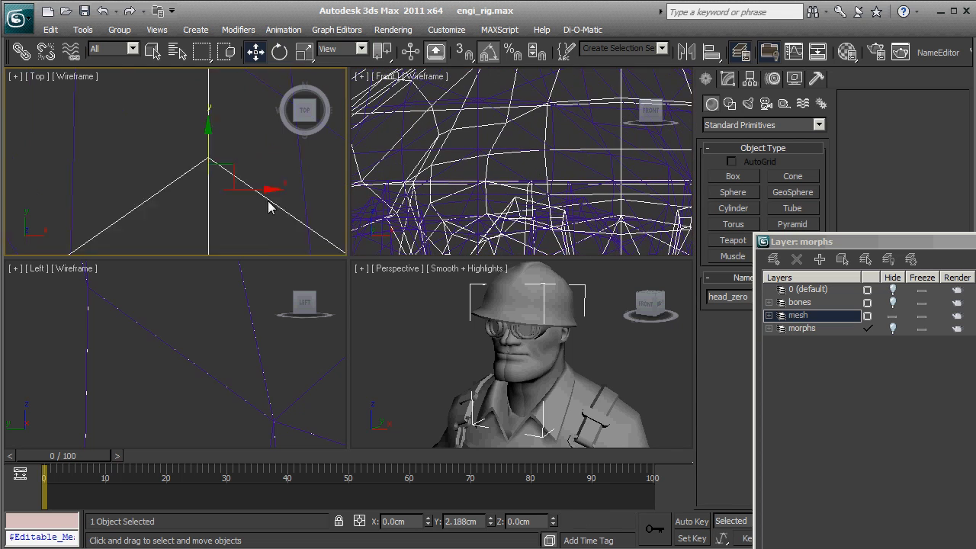
pyautogui.scroll(-4, 296, 225)
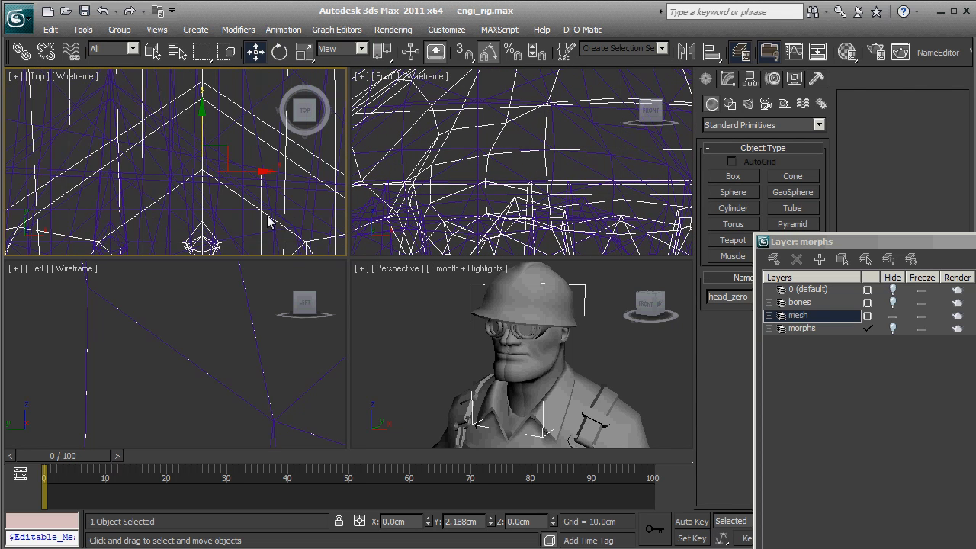
pyautogui.scroll(-3, 258, 250)
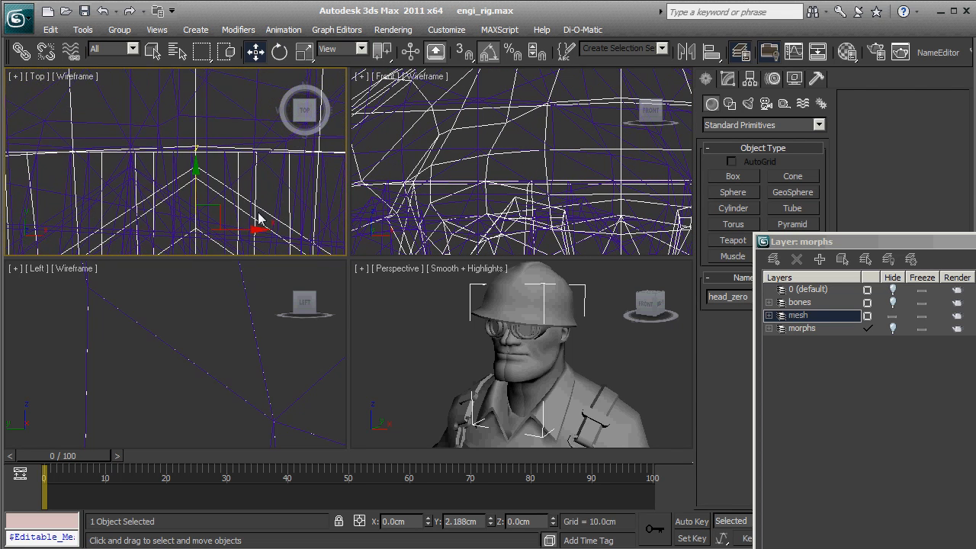
pyautogui.scroll(-3, 262, 224)
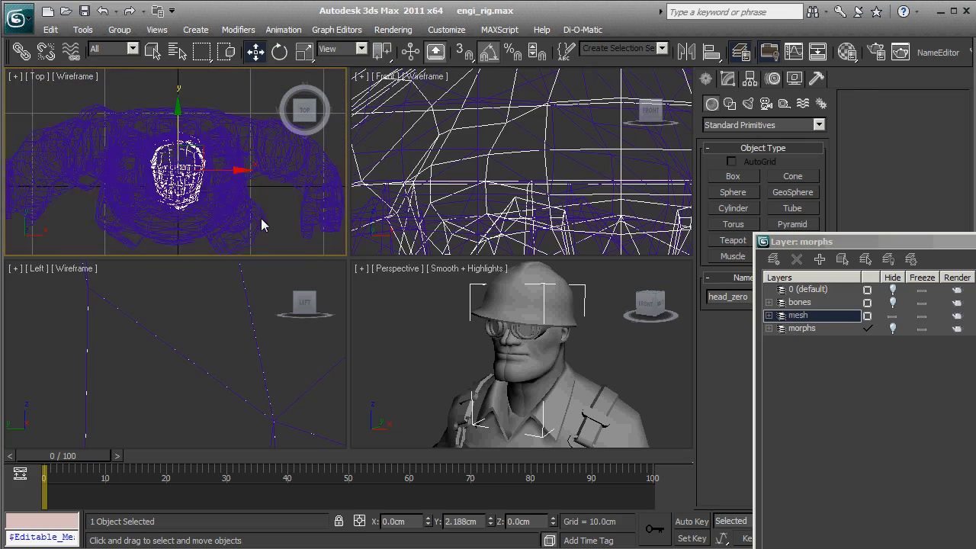
pyautogui.scroll(5, 259, 221)
pyautogui.click(229, 199)
pyautogui.moveTo(227, 195); pyautogui.dragTo(220, 199)
# Fine-tune head_zero along X to about -0.558 cm and check its alignment from the front
pyautogui.scroll(10, 221, 197)
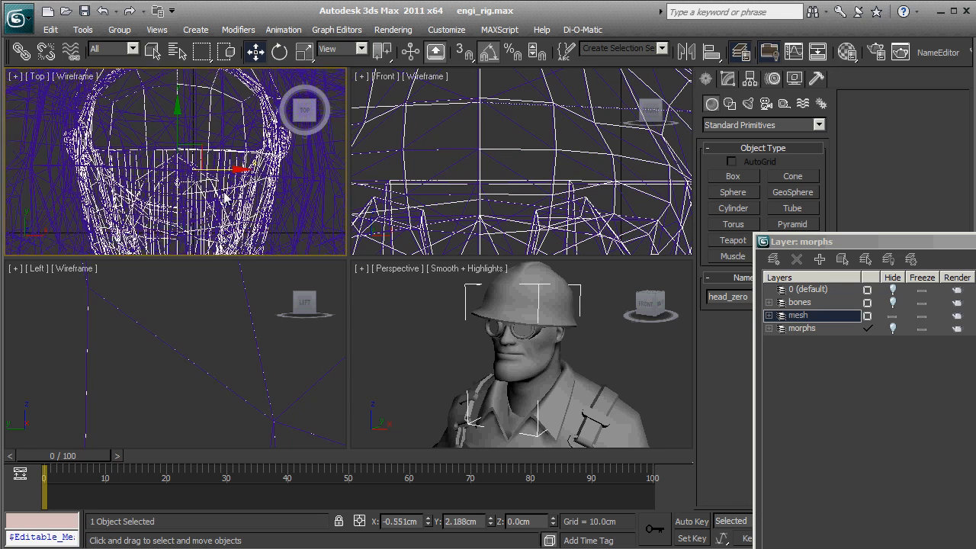
pyautogui.scroll(5, 182, 216)
pyautogui.moveTo(137, 222); pyautogui.dragTo(260, 163, button='middle')
pyautogui.scroll(4, 261, 162)
pyautogui.moveTo(153, 183); pyautogui.dragTo(250, 204, button='middle')
pyautogui.moveTo(309, 186); pyautogui.dragTo(243, 205)
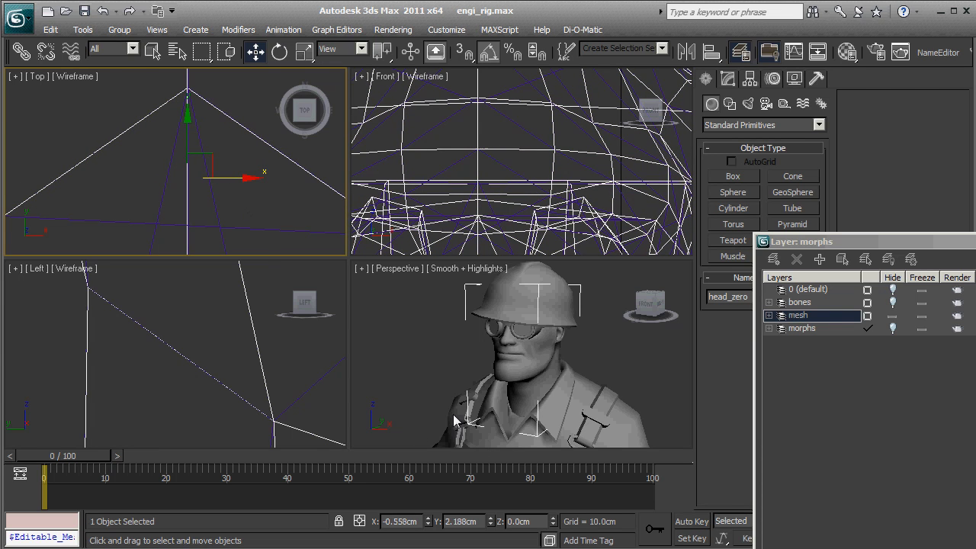
pyautogui.scroll(-5, 546, 184)
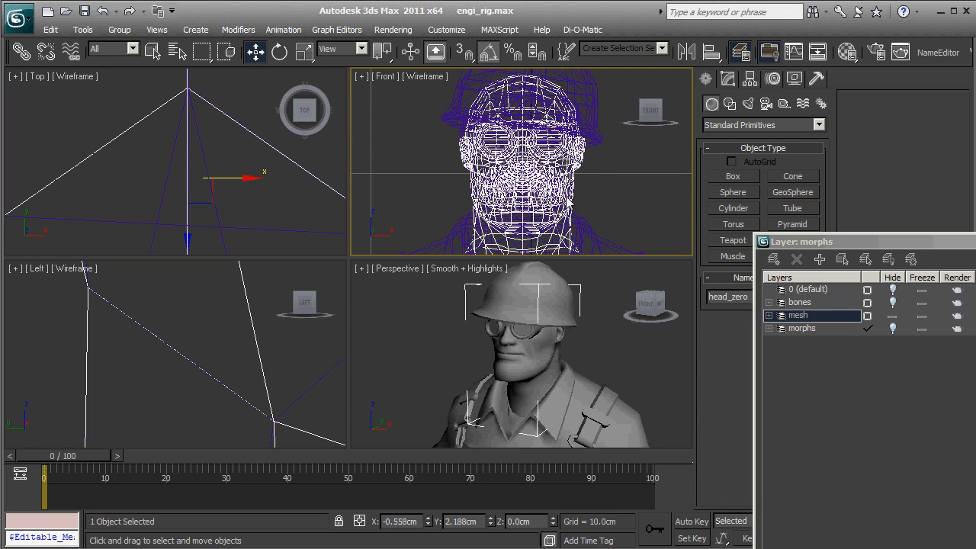
# Try to align head_zero to the SMDImport body mesh by Y Position, center to center, and undo the alignment
pyautogui.moveTo(605, 201); pyautogui.dragTo(597, 134, button='middle')
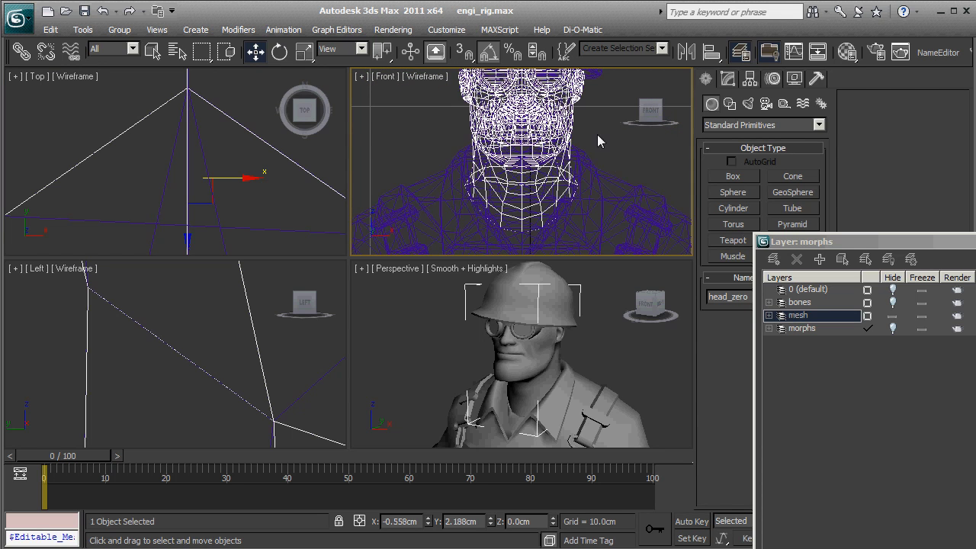
pyautogui.hotkey('alt', 'a')
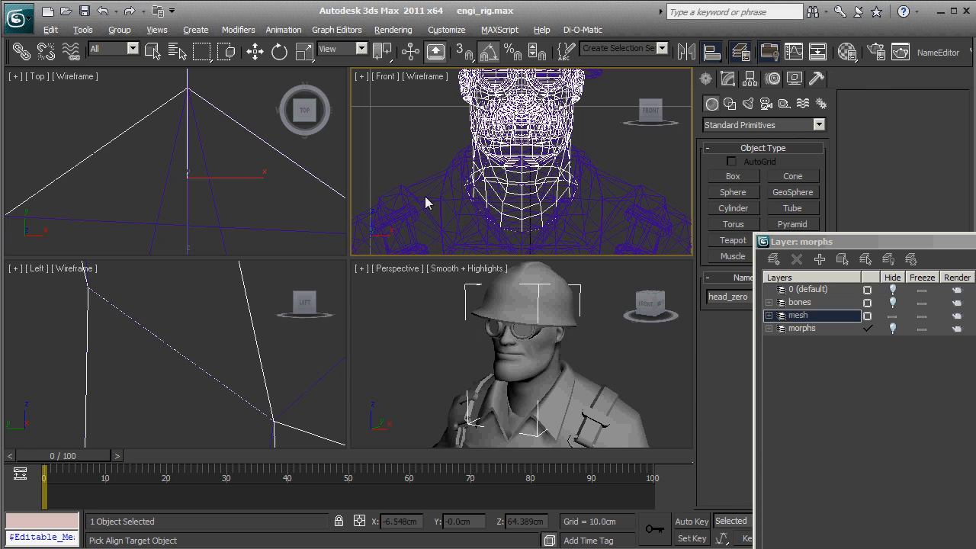
pyautogui.click(418, 184)
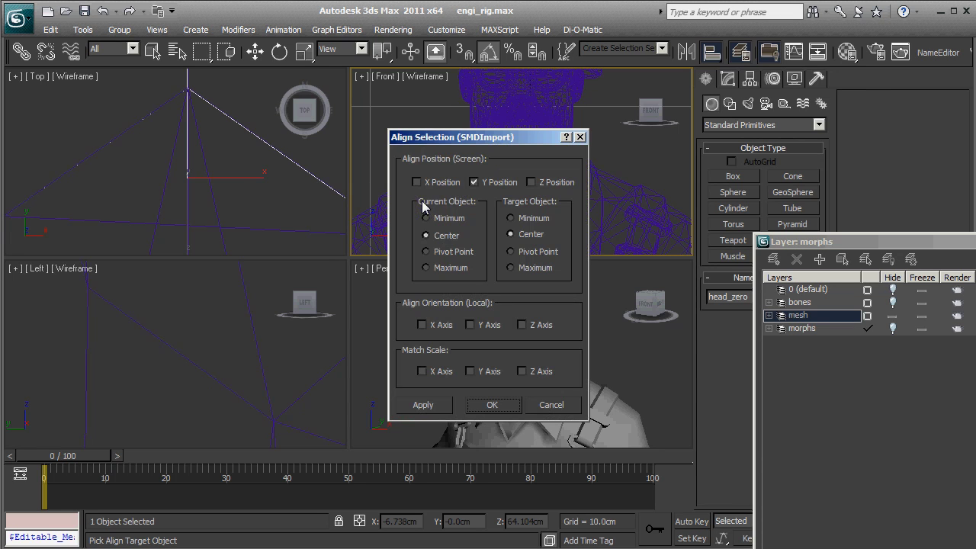
pyautogui.click(494, 405)
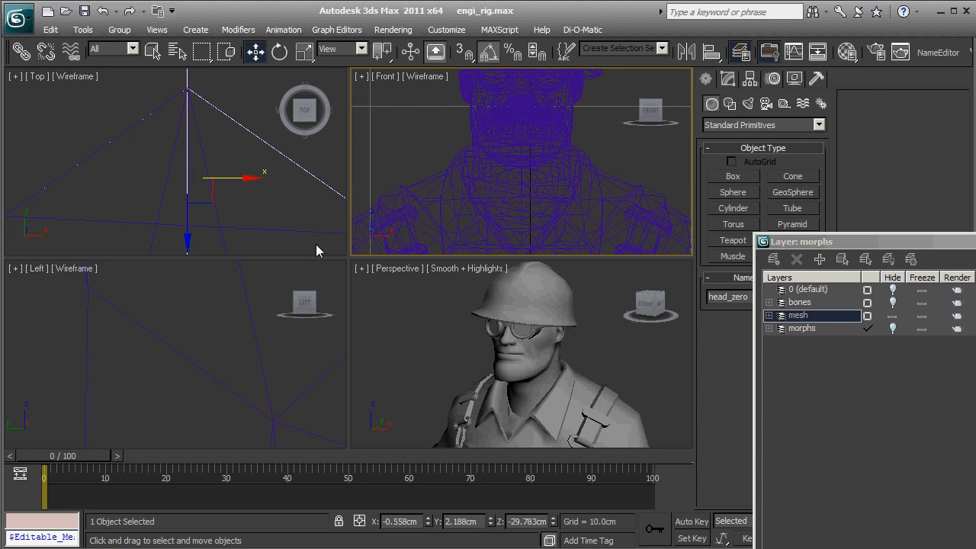
pyautogui.hotkey('ctrl', 'z')
# Examine up close how head_zero's centre line and neck edges match the body mesh from the front and top
pyautogui.scroll(5, 545, 158)
pyautogui.scroll(8, 544, 159)
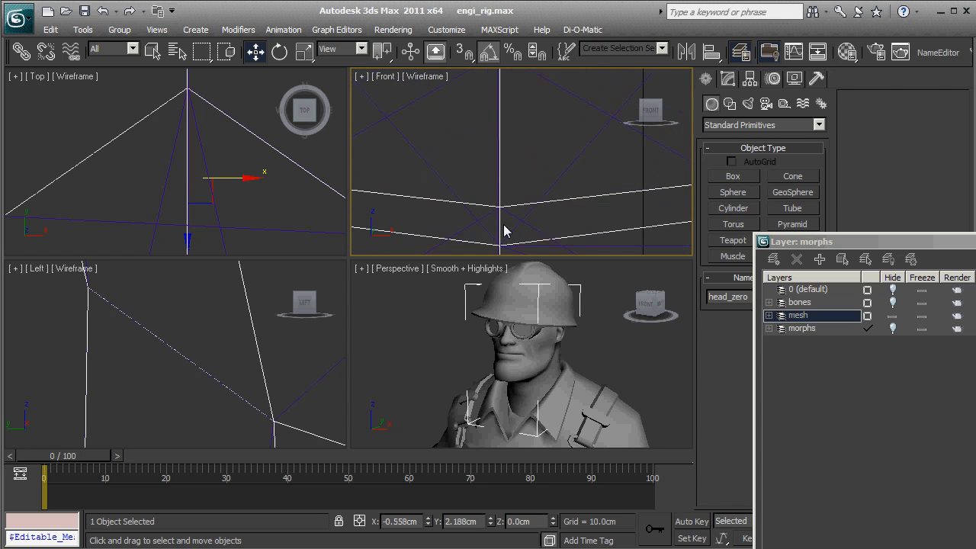
pyautogui.moveTo(437, 202); pyautogui.dragTo(566, 191, button='middle')
pyautogui.scroll(6, 566, 191)
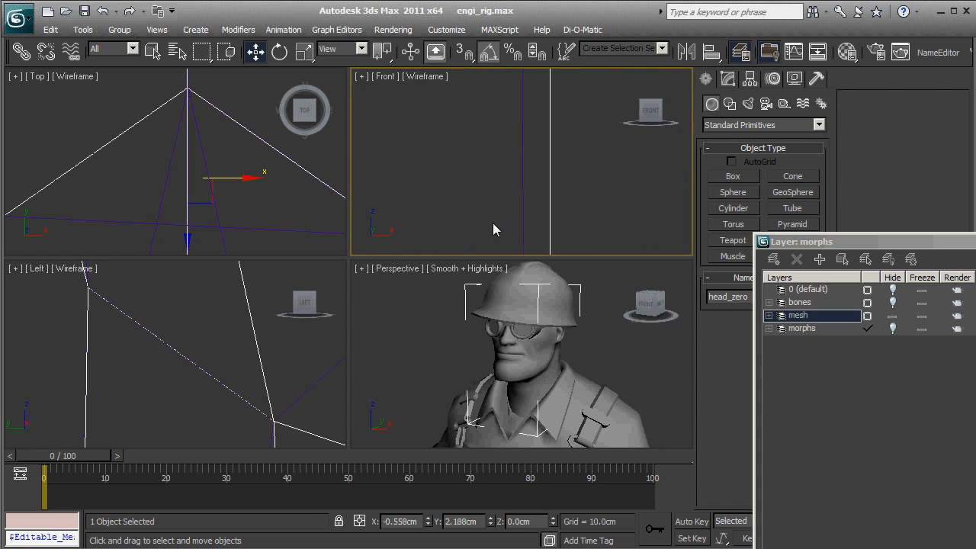
pyautogui.moveTo(567, 225); pyautogui.dragTo(502, 223, button='middle')
pyautogui.scroll(4, 191, 198)
pyautogui.moveTo(225, 210); pyautogui.dragTo(214, 162, button='middle')
pyautogui.moveTo(241, 161)
pyautogui.mouseDown()
pyautogui.moveTo(129, 158)
pyautogui.moveTo(241, 156)
pyautogui.mouseUp()
pyautogui.scroll(-3, 565, 179)
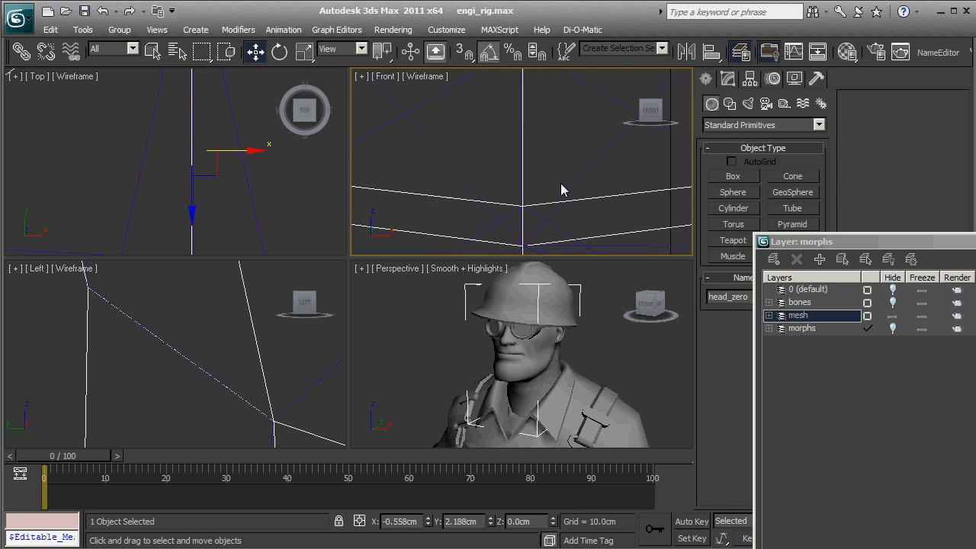
pyautogui.scroll(-2, 562, 190)
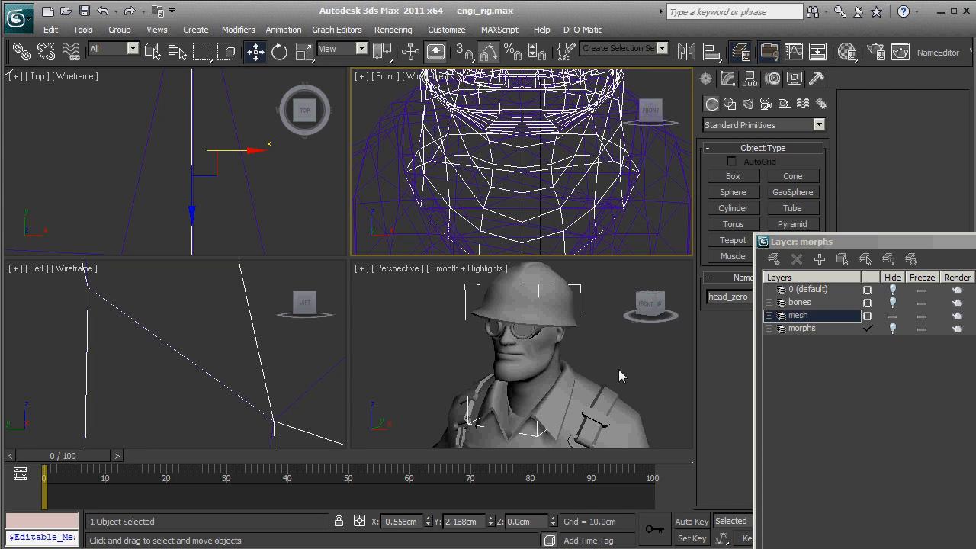
# Check the body mesh's modifiers and apply a Skin Wrap modifier to head_zero
pyautogui.click(621, 407)
pyautogui.click(729, 79)
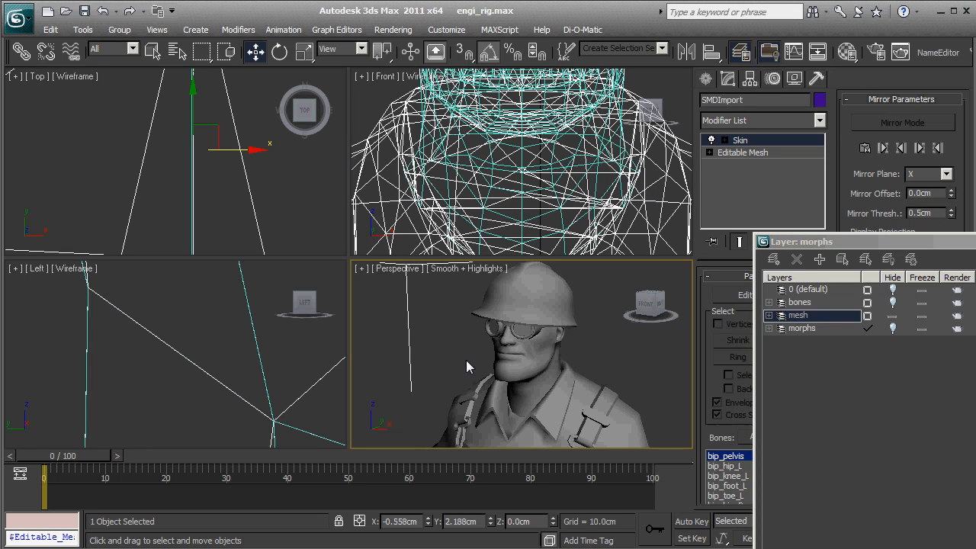
pyautogui.click(512, 358)
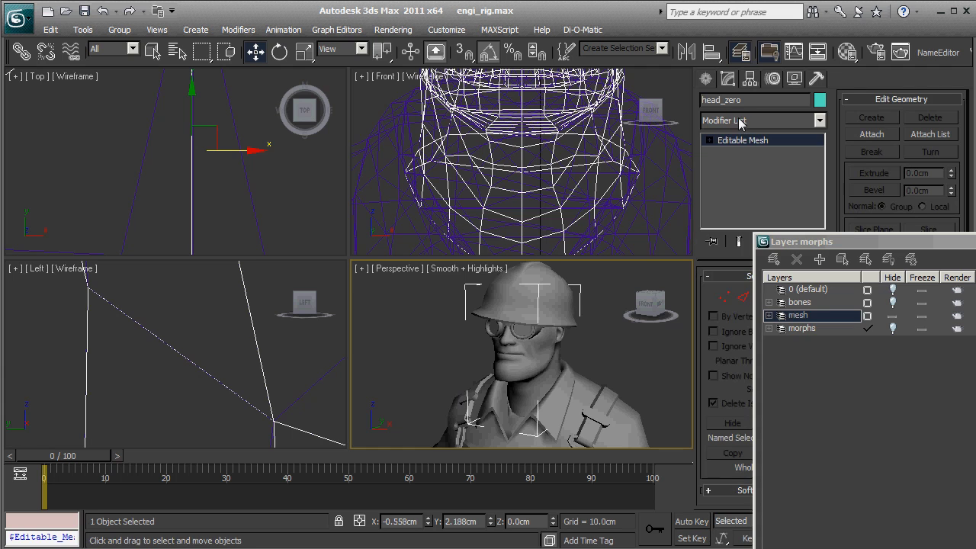
pyautogui.click(740, 121)
pyautogui.write('skin')
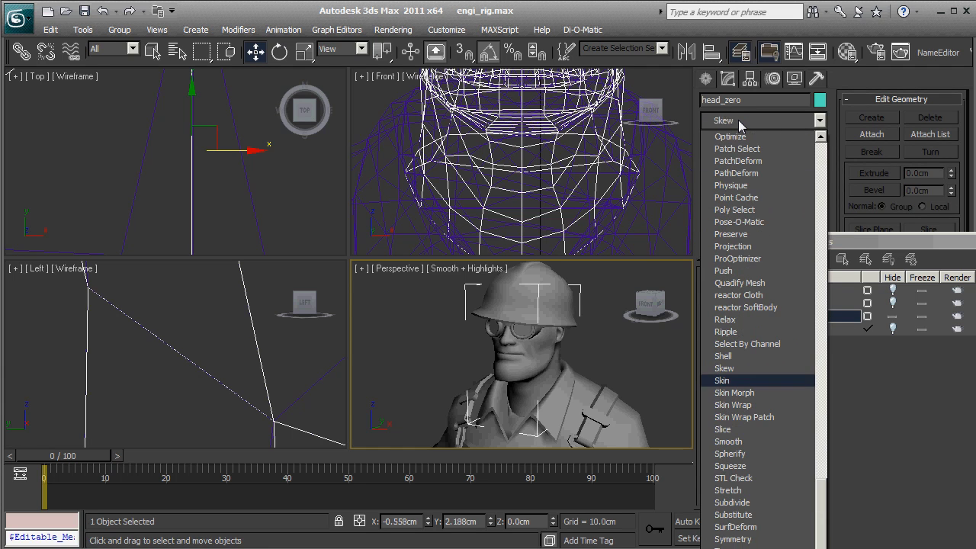
pyautogui.click(731, 406)
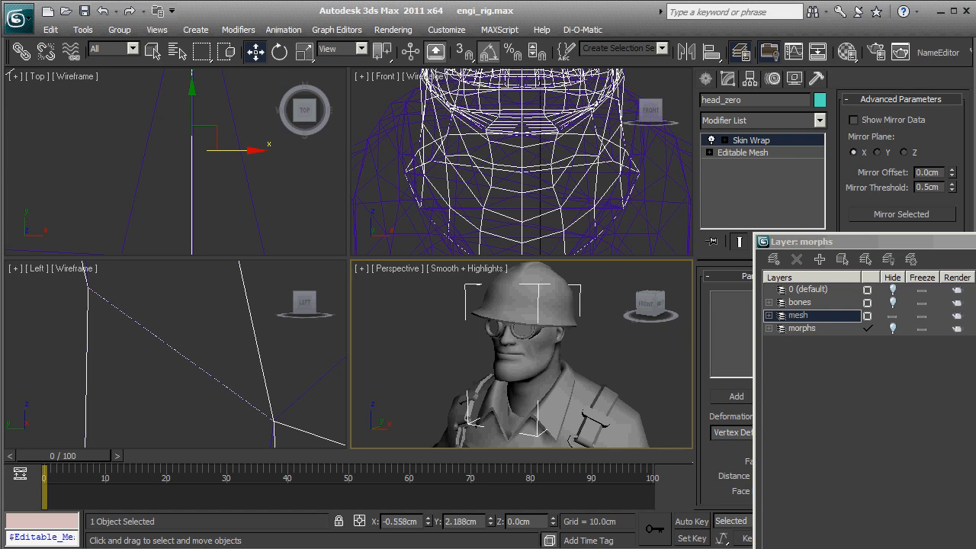
# Add the SMDImport body mesh to head_zero's Skin Wrap and convert the wrap to a Skin modifier
pyautogui.click(745, 398)
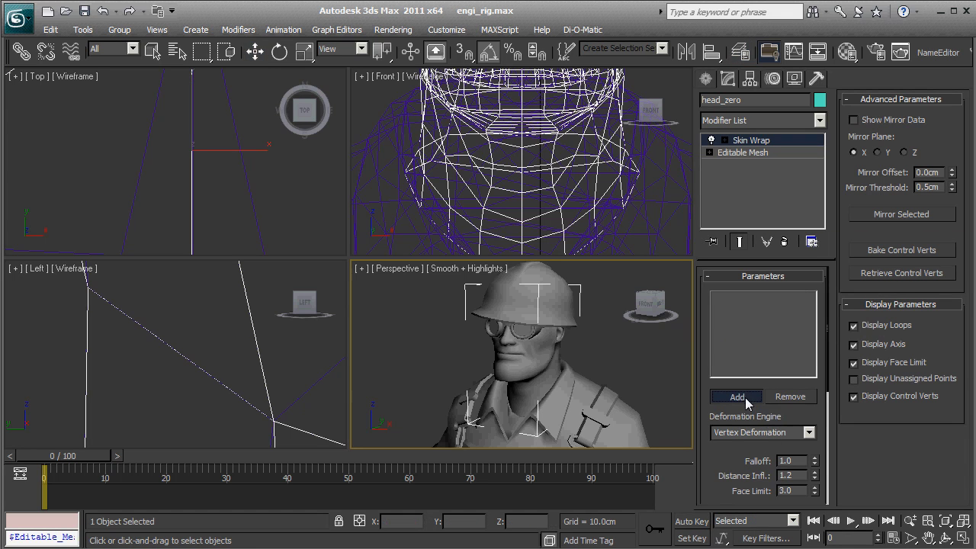
pyautogui.click(598, 391)
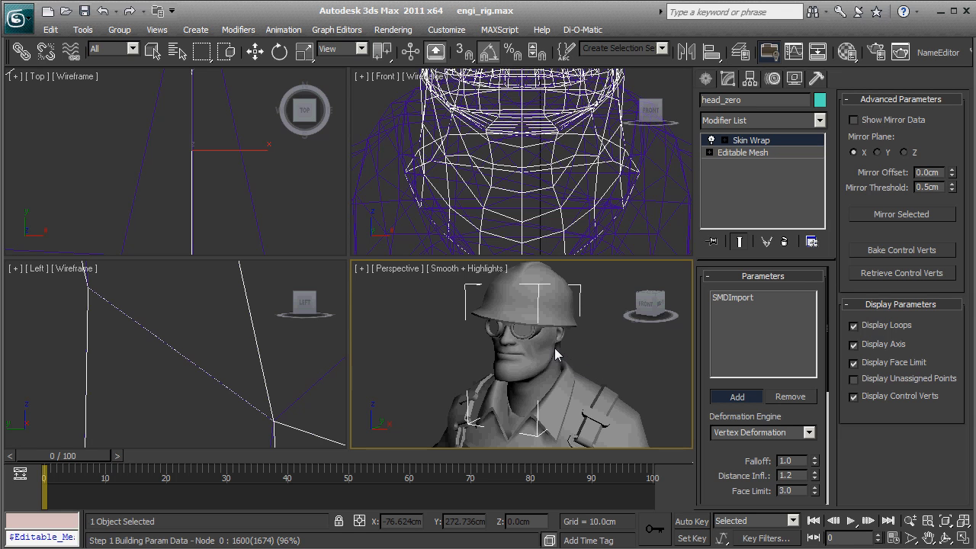
pyautogui.scroll(5, 591, 385)
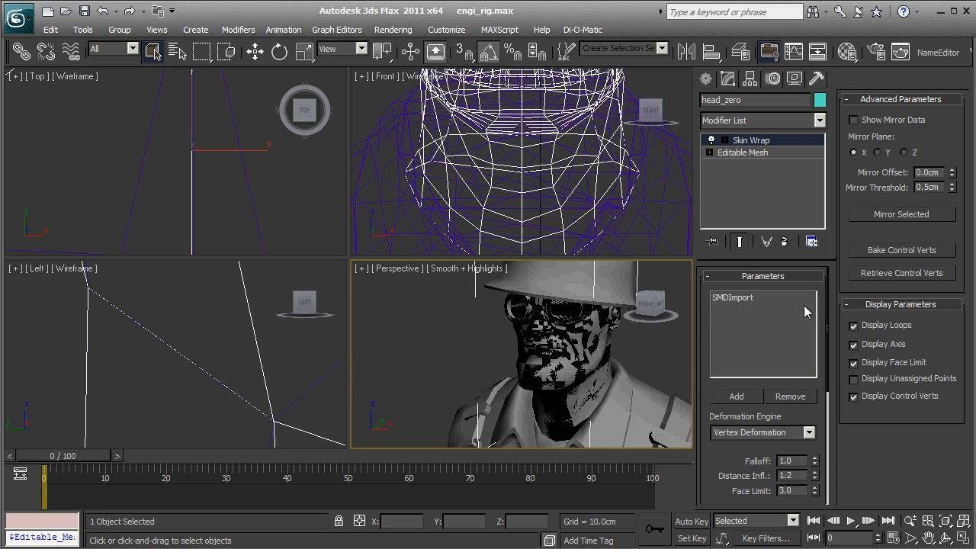
pyautogui.scroll(-5, 745, 307)
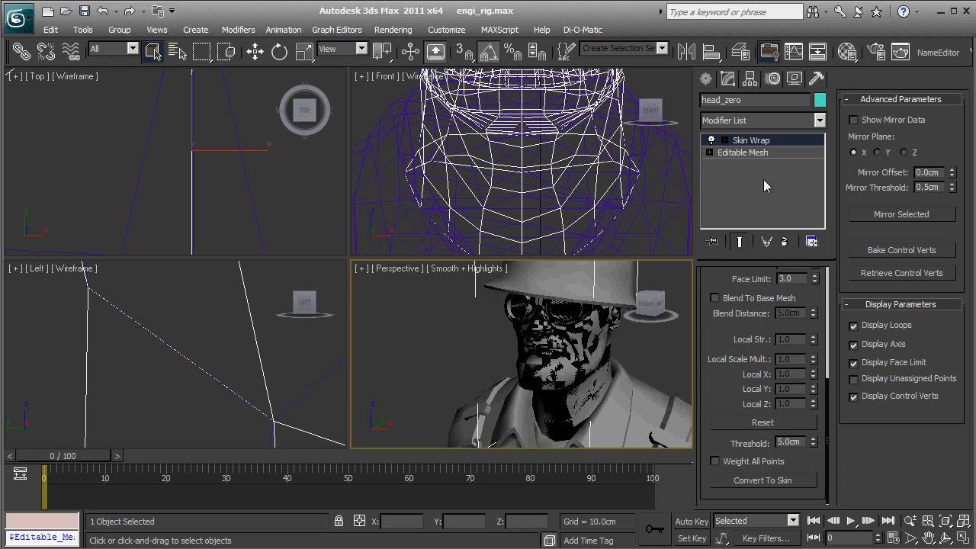
pyautogui.click(748, 484)
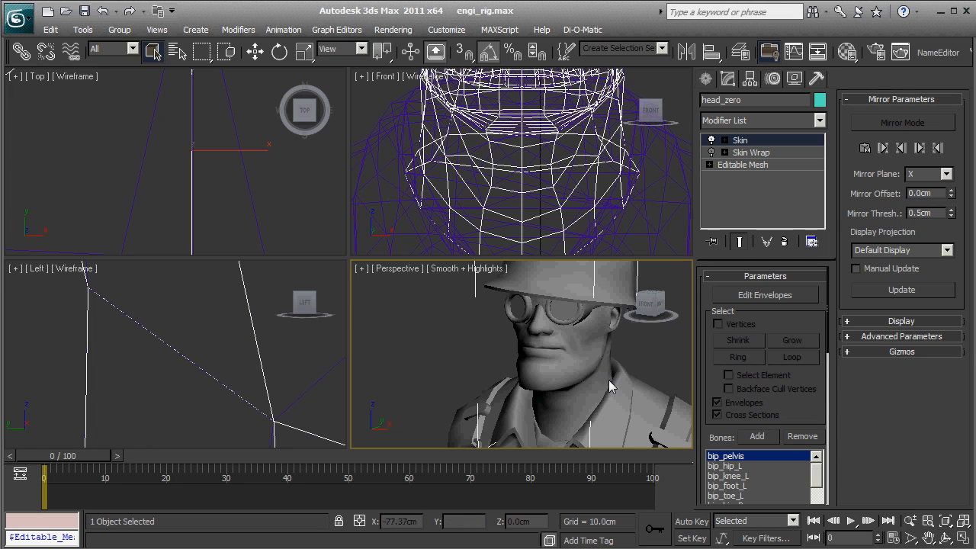
# Unhide the bones layer, test the head's skinning by rotating the bip_head bone, and undo the rotation
pyautogui.click(739, 51)
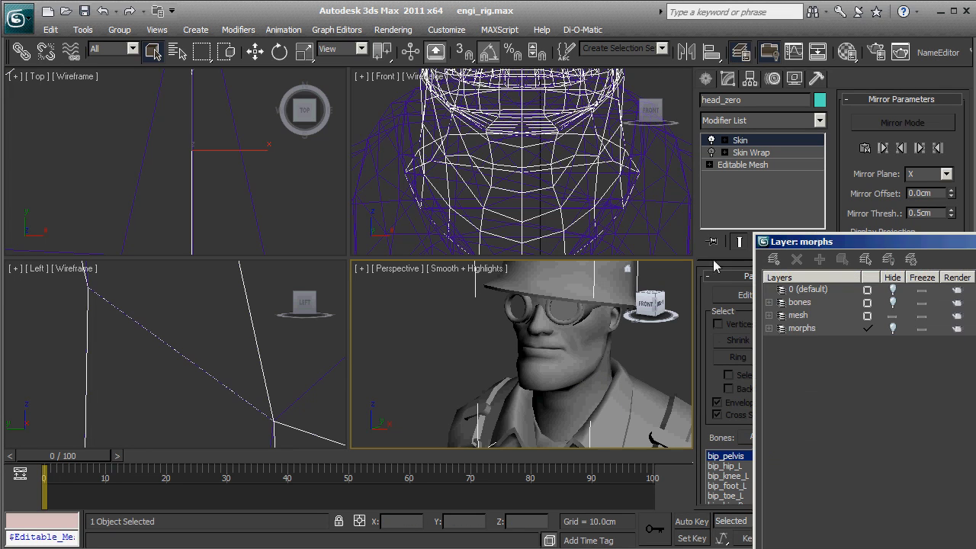
pyautogui.click(893, 302)
pyautogui.click(893, 315)
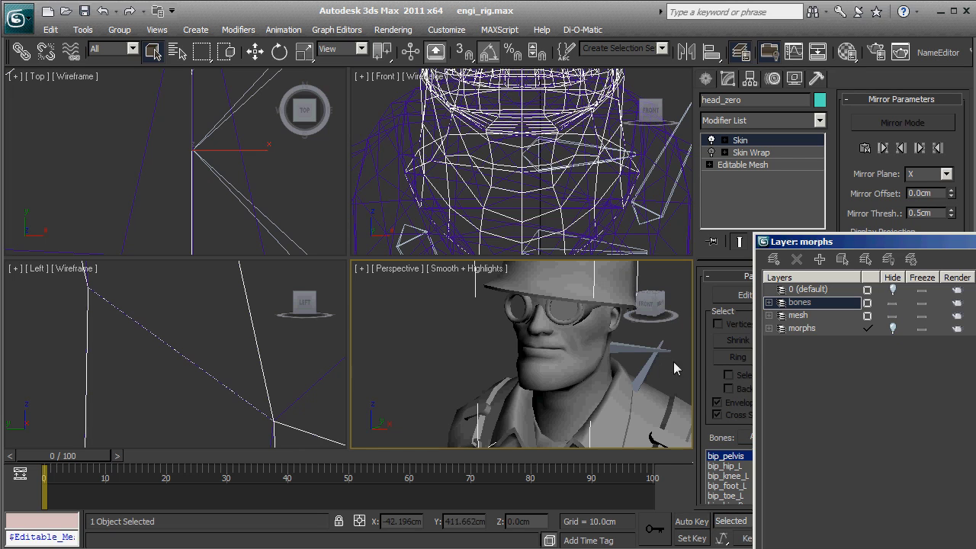
pyautogui.click(616, 368)
pyautogui.press('e')
pyautogui.moveTo(619, 362); pyautogui.dragTo(604, 326)
pyautogui.hotkey('ctrl', 'z')
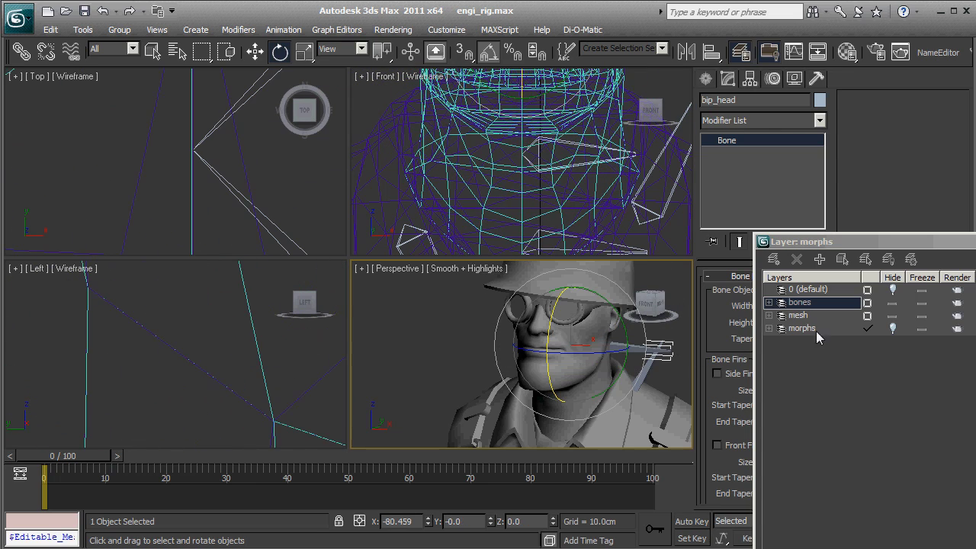
# Test the skinning by moving the bip_head bone, cancel the move and hide the bones layer
pyautogui.press('w')
pyautogui.moveTo(565, 338); pyautogui.dragTo(637, 386)
pyautogui.rightClick(637, 385)
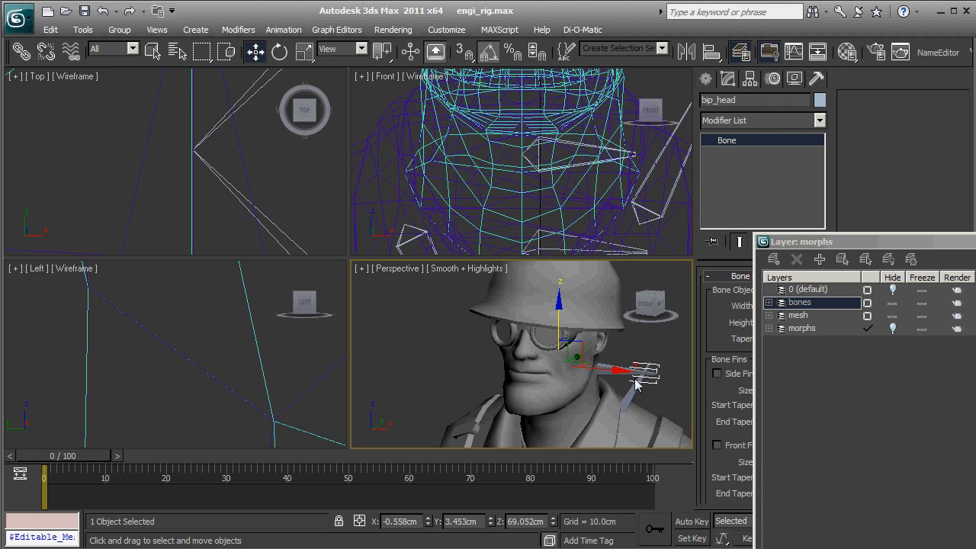
pyautogui.click(894, 303)
# Enter the SMDImport body's Editable Mesh level with Hold/Yes and select the connected head and body in Element mode
pyautogui.click(591, 371)
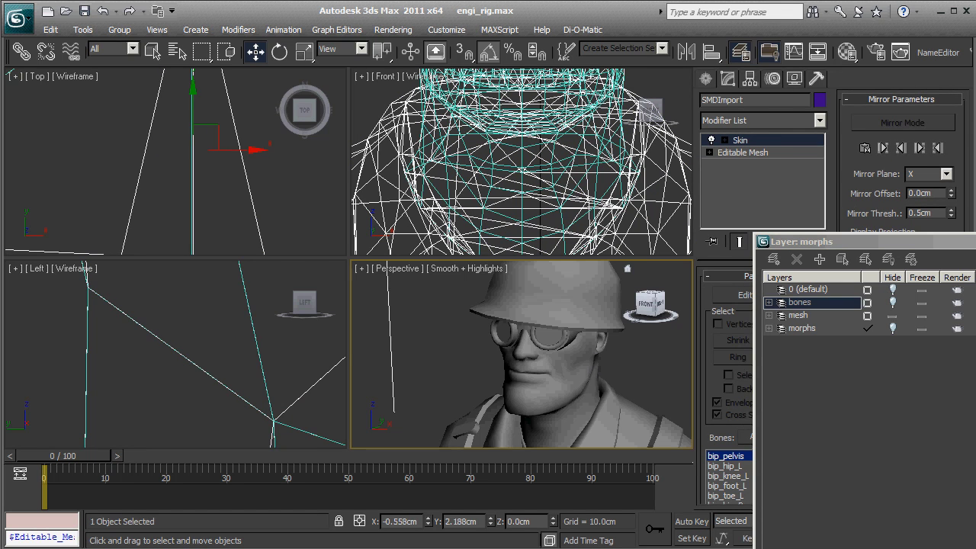
pyautogui.click(732, 155)
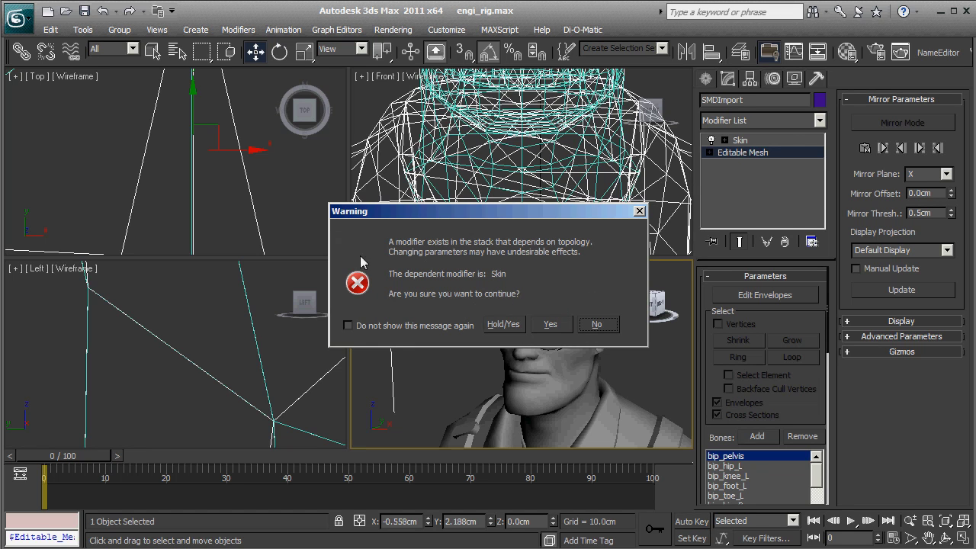
pyautogui.click(503, 325)
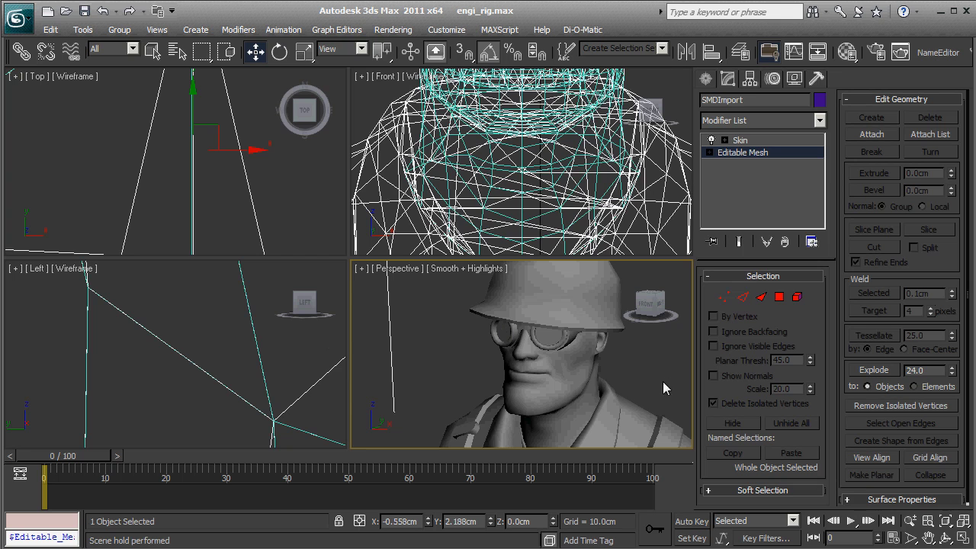
pyautogui.click(797, 297)
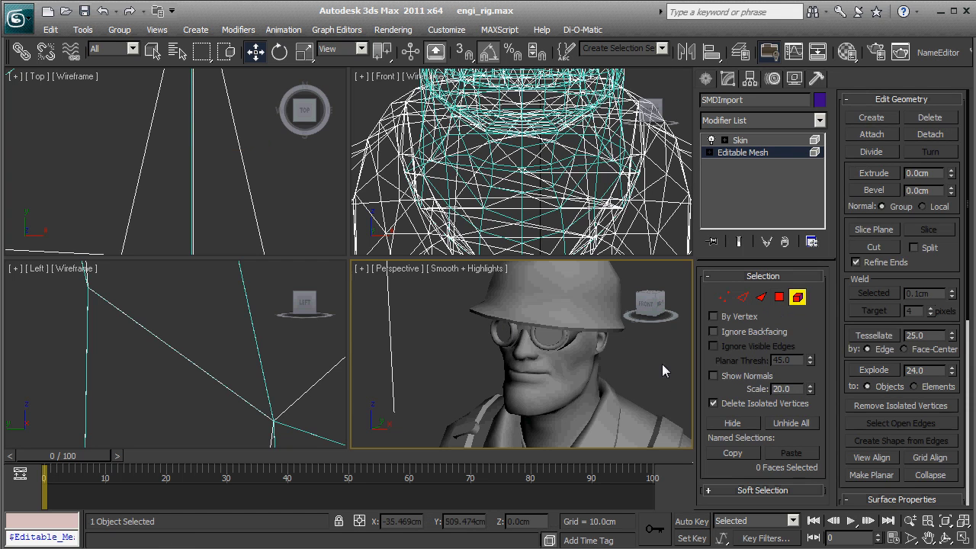
pyautogui.click(501, 355)
pyautogui.click(614, 359)
pyautogui.click(557, 364)
# Switch to Polygon selection and remove the legs and lower torso from the selected faces
pyautogui.scroll(-8, 158, 342)
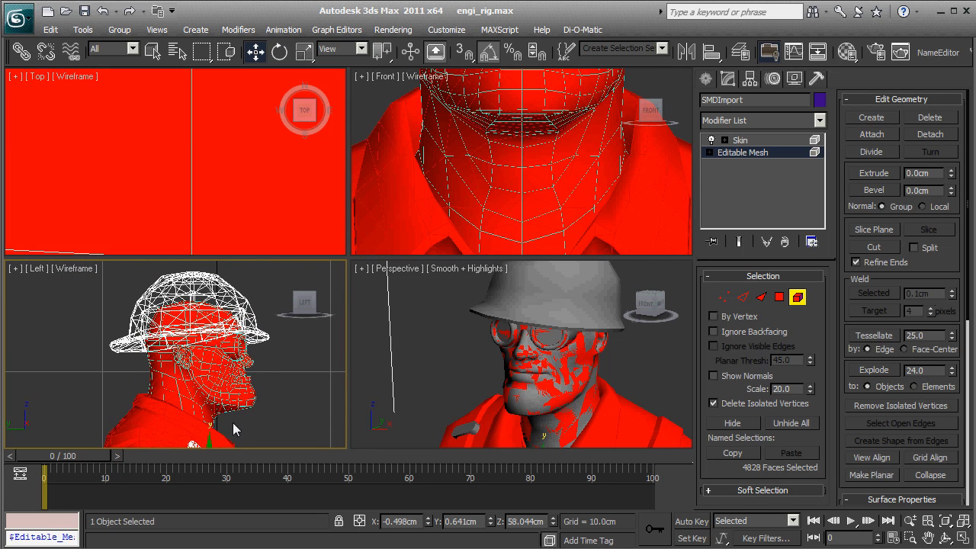
pyautogui.moveTo(241, 408); pyautogui.dragTo(218, 352, button='middle')
pyautogui.scroll(-6, 215, 358)
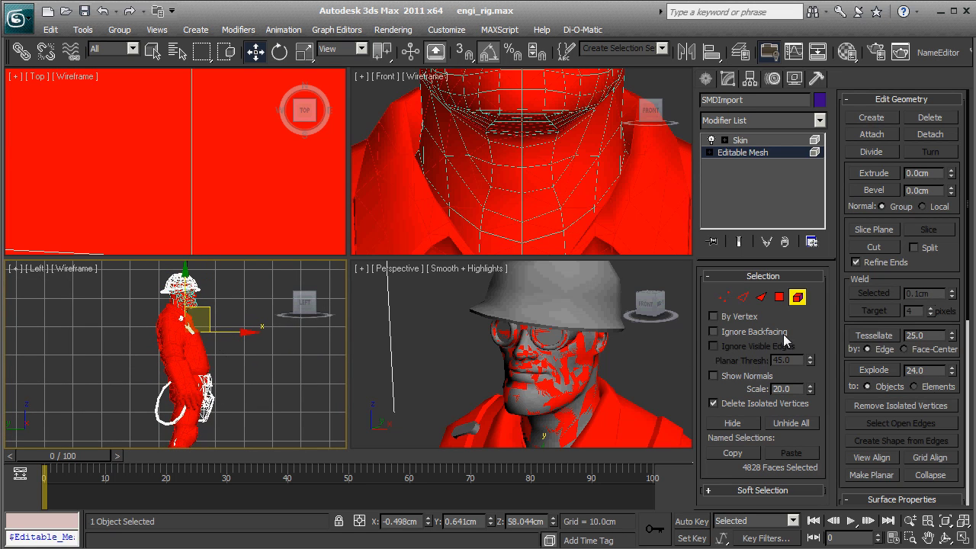
pyautogui.click(779, 297)
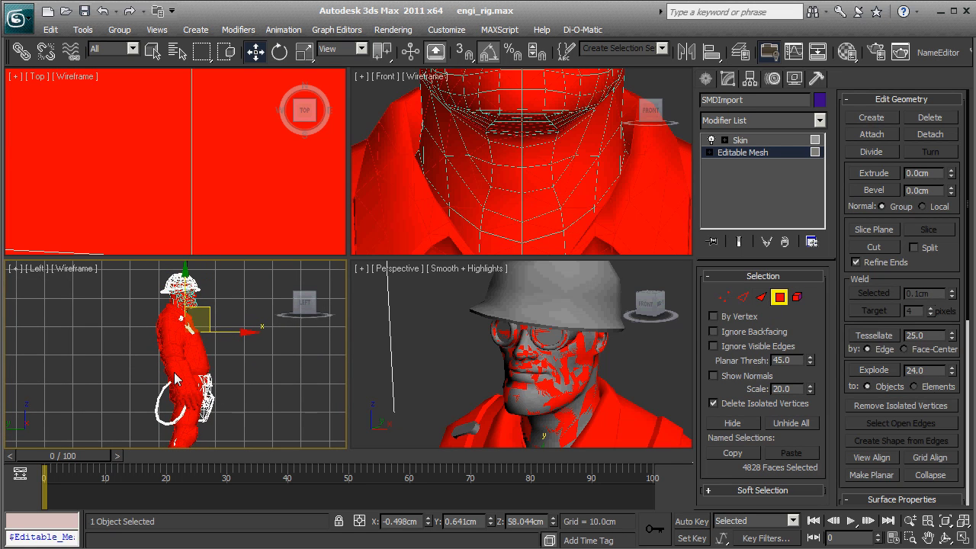
pyautogui.moveTo(196, 428); pyautogui.dragTo(218, 368, button='middle')
pyautogui.scroll(-3, 217, 367)
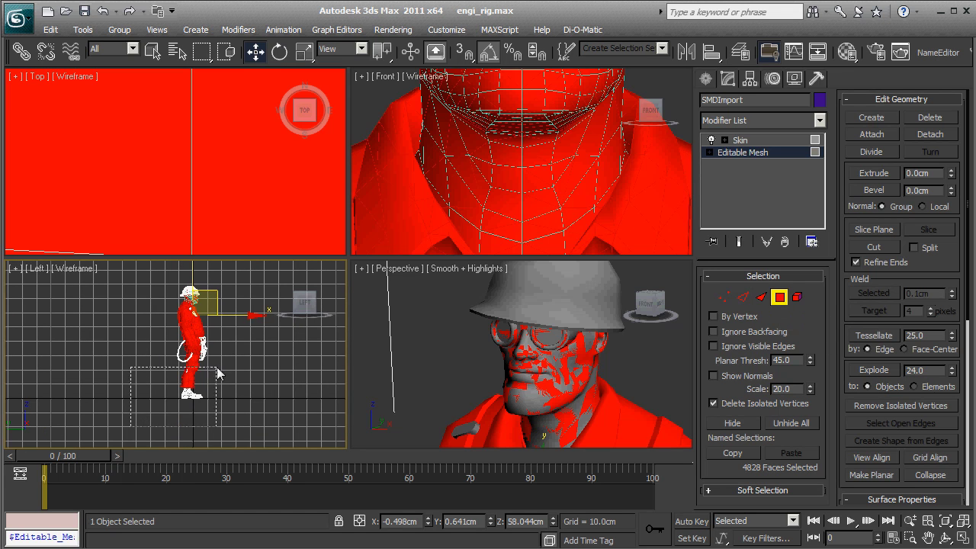
pyautogui.keyDown('alt'); pyautogui.moveTo(254, 324); pyautogui.dragTo(174, 403); pyautogui.keyUp('alt')
pyautogui.scroll(6, 233, 372)
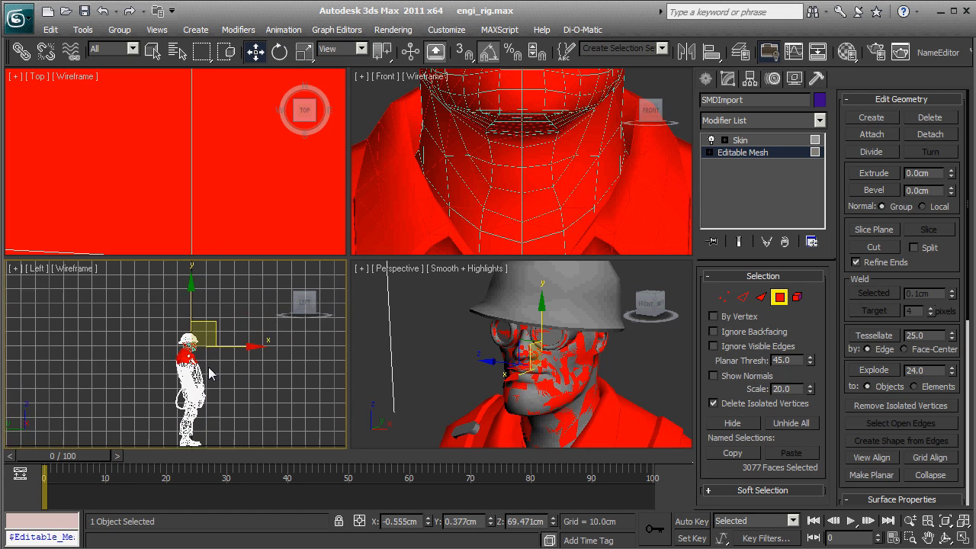
# Remove the back and the remaining torso faces below the shoulders from the polygon selection
pyautogui.moveTo(273, 364); pyautogui.dragTo(218, 379, button='middle')
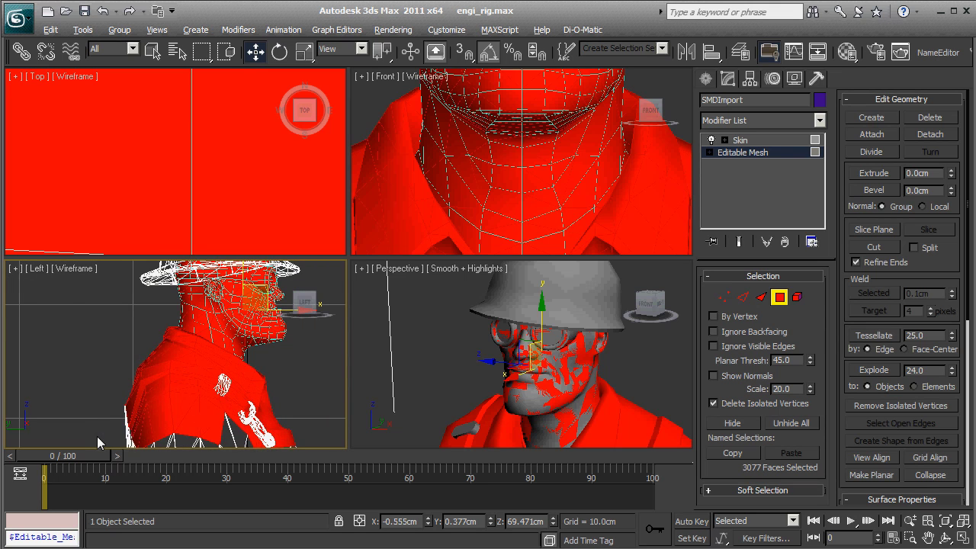
pyautogui.keyDown('alt'); pyautogui.click(166, 347); pyautogui.keyUp('alt')
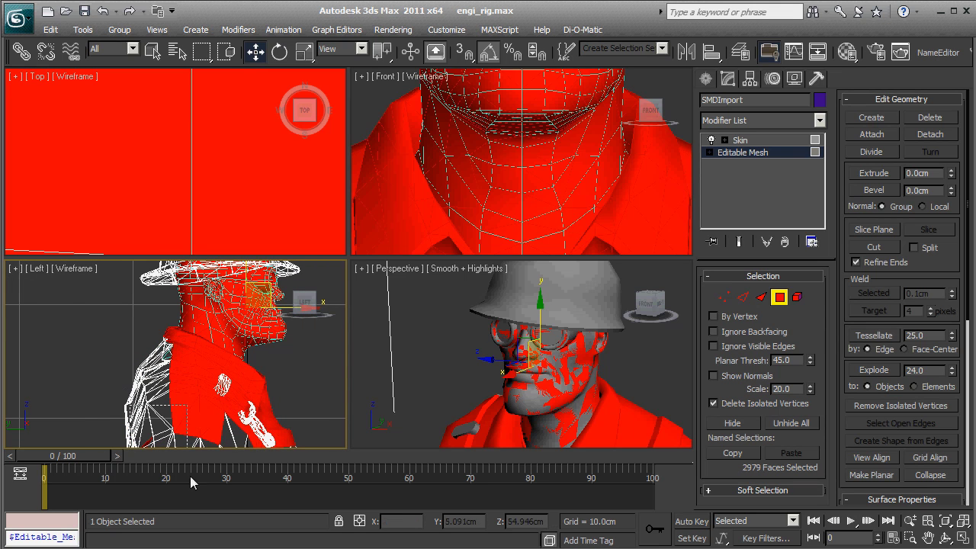
pyautogui.keyDown('alt'); pyautogui.moveTo(135, 418); pyautogui.dragTo(254, 442); pyautogui.keyUp('alt')
pyautogui.keyDown('alt'); pyautogui.moveTo(299, 390); pyautogui.dragTo(200, 449); pyautogui.keyUp('alt')
pyautogui.moveTo(176, 410); pyautogui.dragTo(158, 369, button='middle')
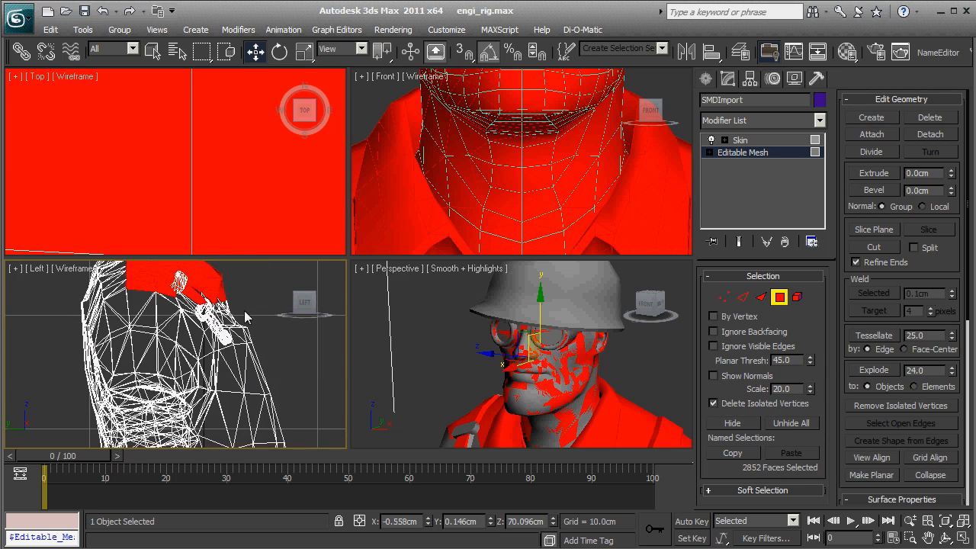
# Remove the front shirt and upper chest faces below the collar from the polygon selection
pyautogui.scroll(5, 158, 370)
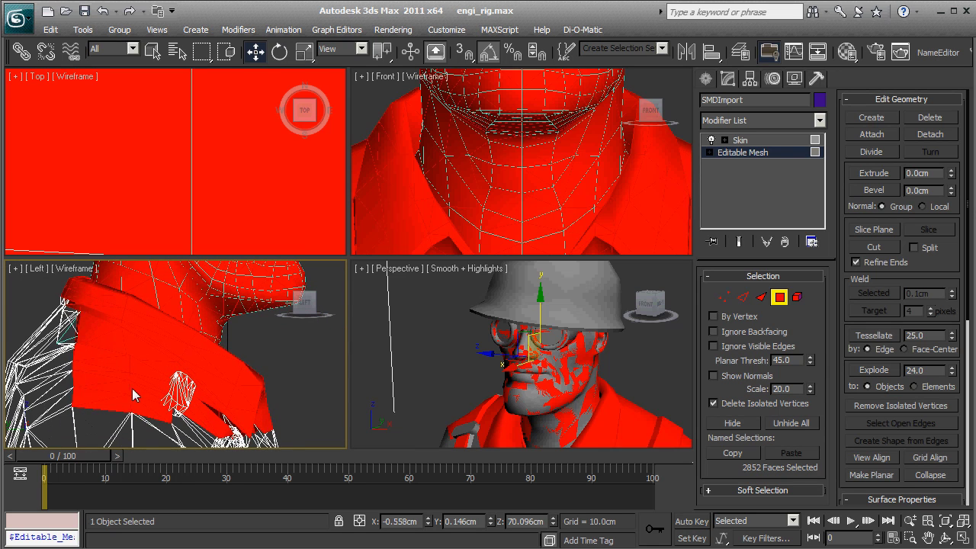
pyautogui.keyDown('alt'); pyautogui.moveTo(133, 395); pyautogui.dragTo(180, 434); pyautogui.keyUp('alt')
pyautogui.keyDown('alt'); pyautogui.click(226, 416); pyautogui.keyUp('alt')
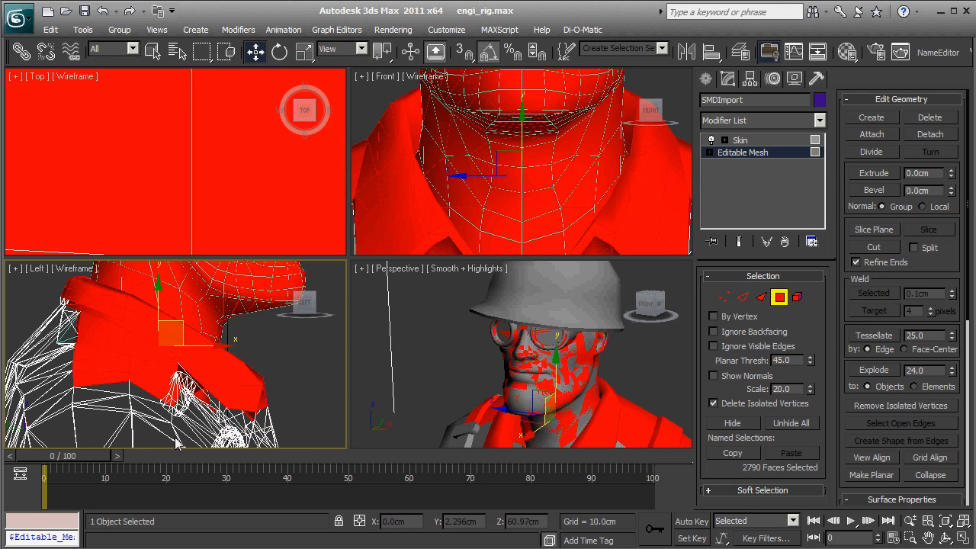
pyautogui.keyDown('alt'); pyautogui.moveTo(248, 417); pyautogui.dragTo(228, 435); pyautogui.keyUp('alt')
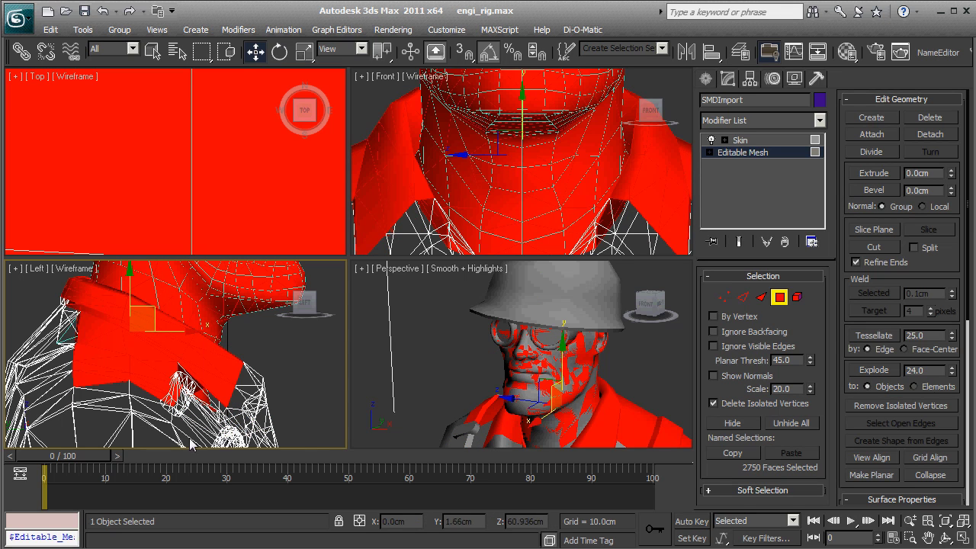
pyautogui.keyDown('alt'); pyautogui.moveTo(157, 365); pyautogui.dragTo(206, 429); pyautogui.keyUp('alt')
# Remove the shirt collar and the neighbouring lower neck faces from the polygon selection
pyautogui.moveTo(525, 229)
pyautogui.mouseDown(button='middle')
pyautogui.moveTo(550, 200)
pyautogui.moveTo(509, 212)
pyautogui.moveTo(493, 204)
pyautogui.moveTo(512, 233)
pyautogui.mouseUp(button='middle')
pyautogui.moveTo(212, 357); pyautogui.dragTo(213, 389, button='middle')
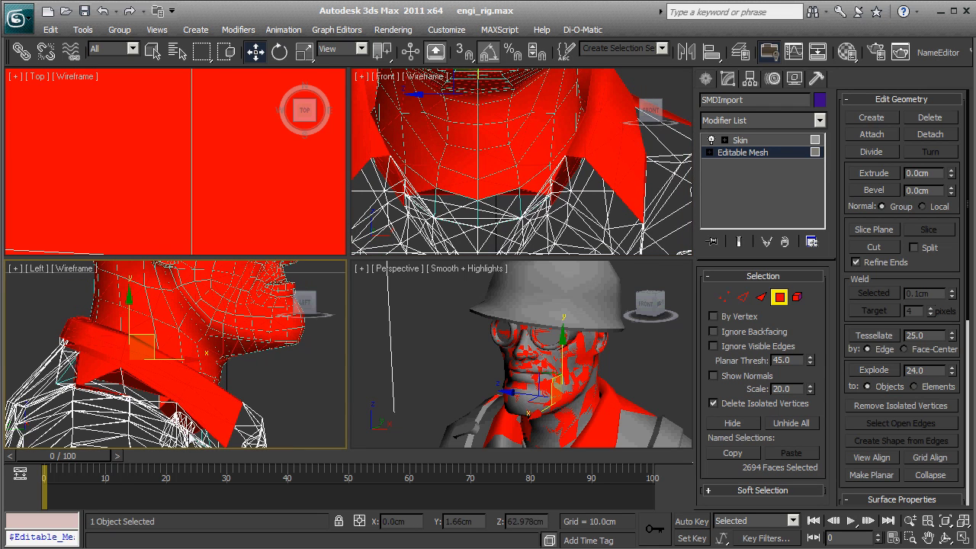
pyautogui.keyDown('alt'); pyautogui.moveTo(27, 387); pyautogui.dragTo(77, 311); pyautogui.keyUp('alt')
pyautogui.keyDown('alt'); pyautogui.moveTo(69, 405); pyautogui.dragTo(213, 377); pyautogui.keyUp('alt')
pyautogui.moveTo(286, 420)
pyautogui.keyDown('alt'); pyautogui.mouseDown()
pyautogui.moveTo(157, 445)
pyautogui.moveTo(129, 338)
pyautogui.moveTo(136, 359)
pyautogui.mouseUp(); pyautogui.keyUp('alt')
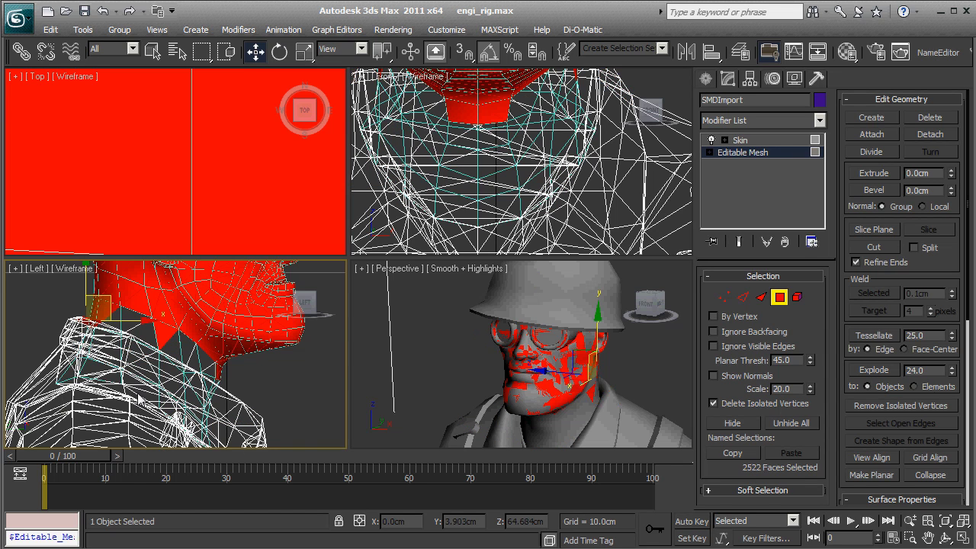
pyautogui.keyDown('alt'); pyautogui.moveTo(42, 331); pyautogui.dragTo(56, 373); pyautogui.keyUp('alt')
pyautogui.keyDown('alt'); pyautogui.moveTo(96, 317); pyautogui.dragTo(97, 320); pyautogui.keyUp('alt')
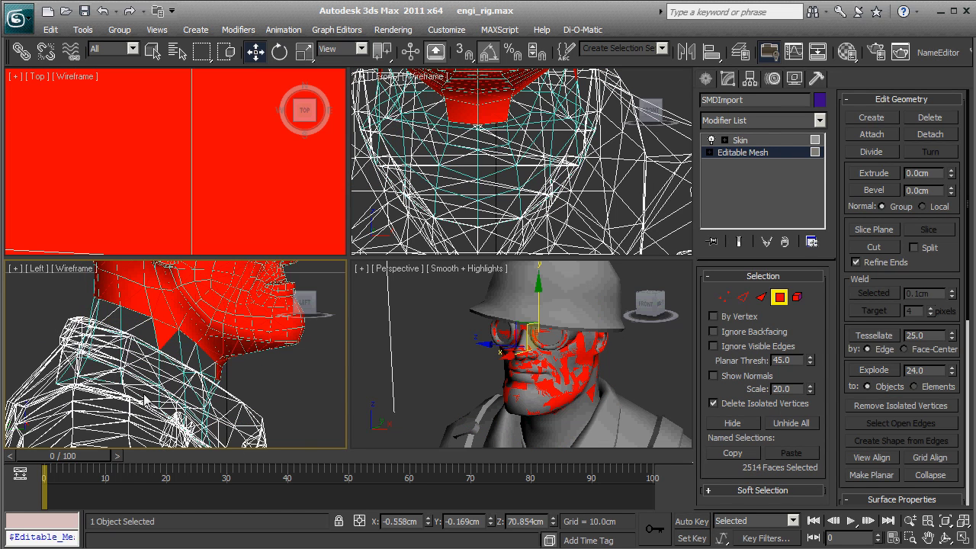
# Switch to Select Object and add the missing skin faces along the side of the neck to the polygon selection
pyautogui.moveTo(547, 419); pyautogui.dragTo(593, 373, button='middle')
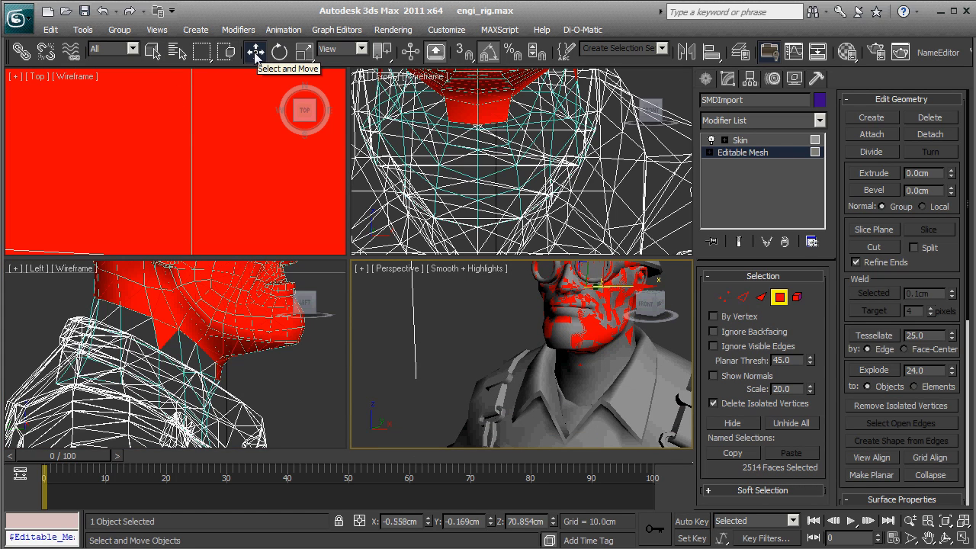
pyautogui.click(152, 50)
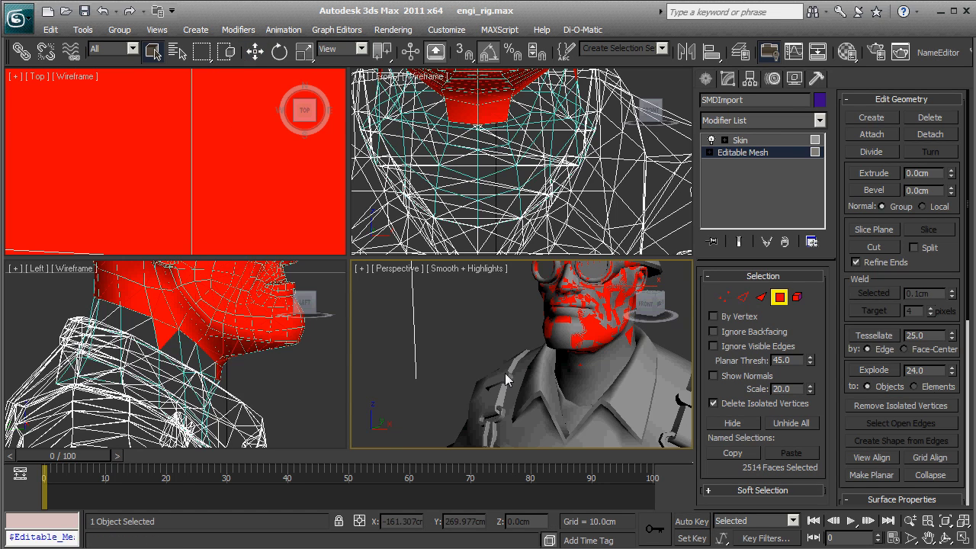
pyautogui.keyDown('alt'); pyautogui.moveTo(513, 354); pyautogui.dragTo(613, 353, button='middle'); pyautogui.keyUp('alt')
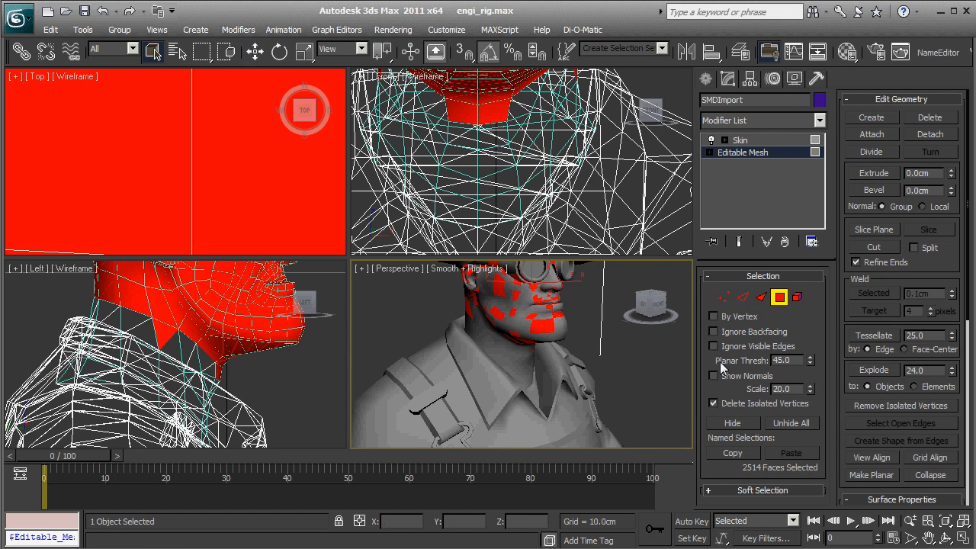
pyautogui.scroll(8, 526, 385)
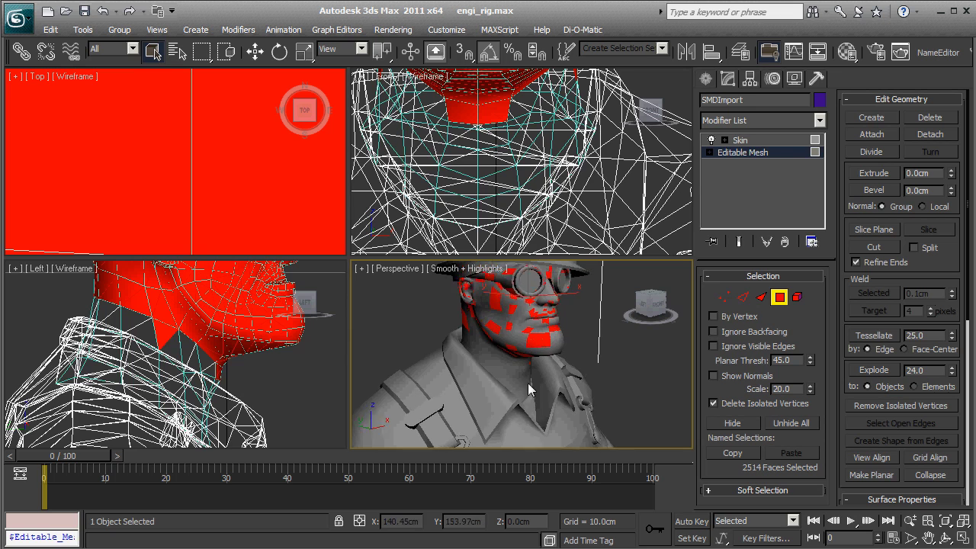
pyautogui.moveTo(238, 344); pyautogui.dragTo(229, 338, button='middle')
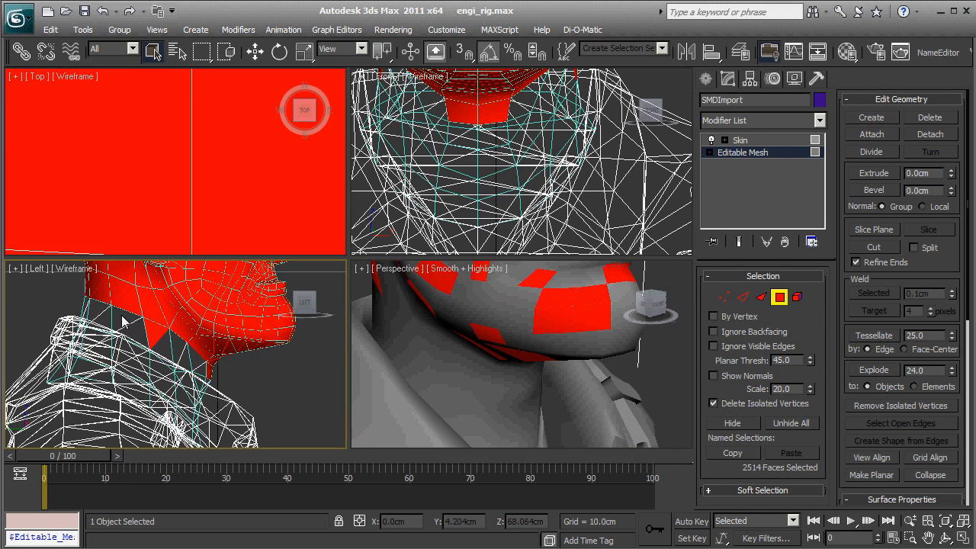
pyautogui.keyDown('ctrl'); pyautogui.click(135, 334); pyautogui.keyUp('ctrl')
pyautogui.keyDown('ctrl'); pyautogui.click(199, 367); pyautogui.keyUp('ctrl')
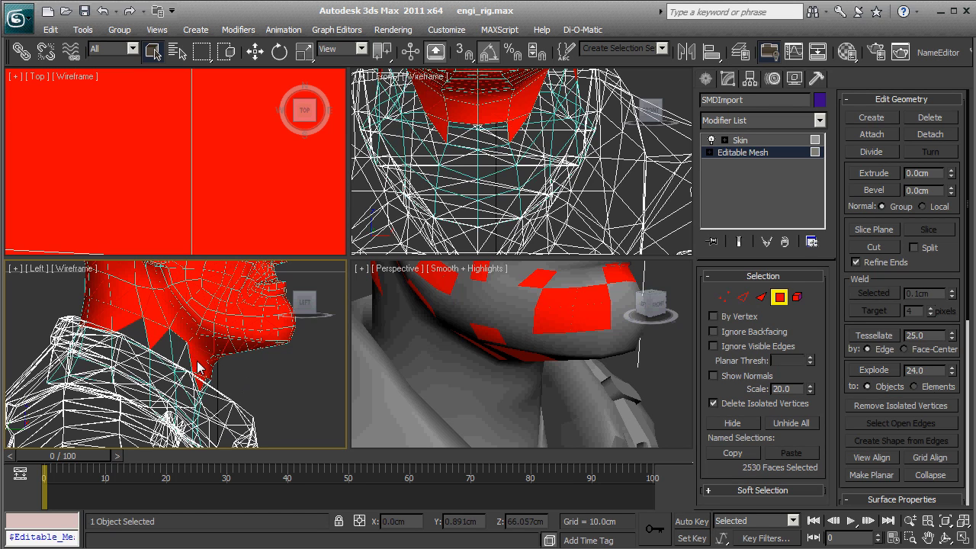
pyautogui.keyDown('ctrl'); pyautogui.click(162, 348); pyautogui.keyUp('ctrl')
pyautogui.keyDown('ctrl'); pyautogui.click(143, 337); pyautogui.keyUp('ctrl')
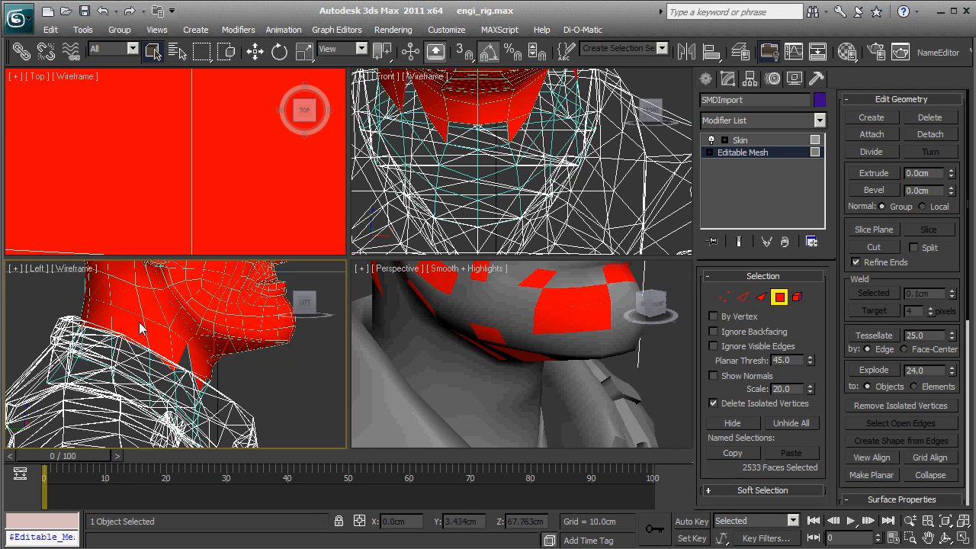
pyautogui.keyDown('ctrl'); pyautogui.click(185, 349); pyautogui.keyUp('ctrl')
pyautogui.keyDown('alt'); pyautogui.moveTo(474, 399); pyautogui.dragTo(448, 341, button='middle'); pyautogui.keyUp('alt')
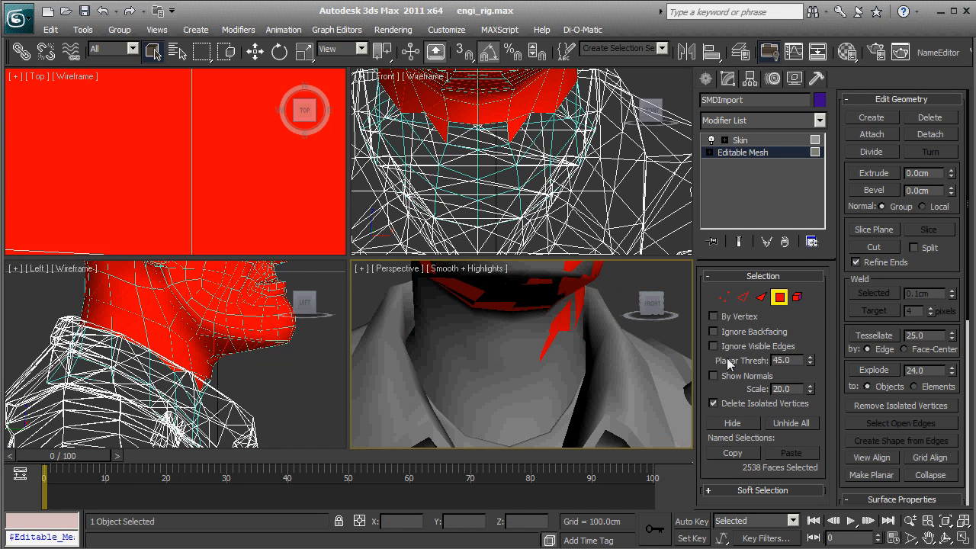
# Leave Polygon level and hide the head_zero object inside the mesh layer
pyautogui.click(780, 298)
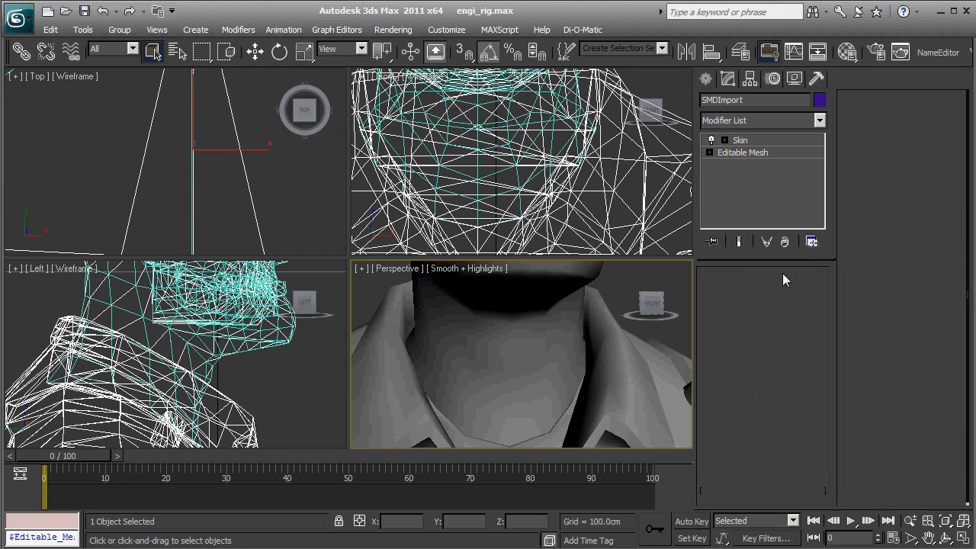
pyautogui.click(740, 51)
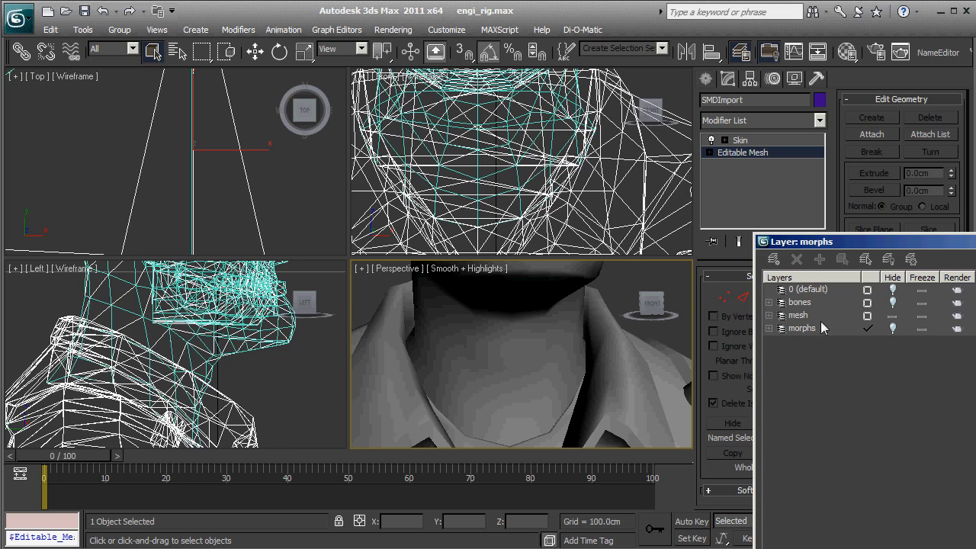
pyautogui.click(770, 315)
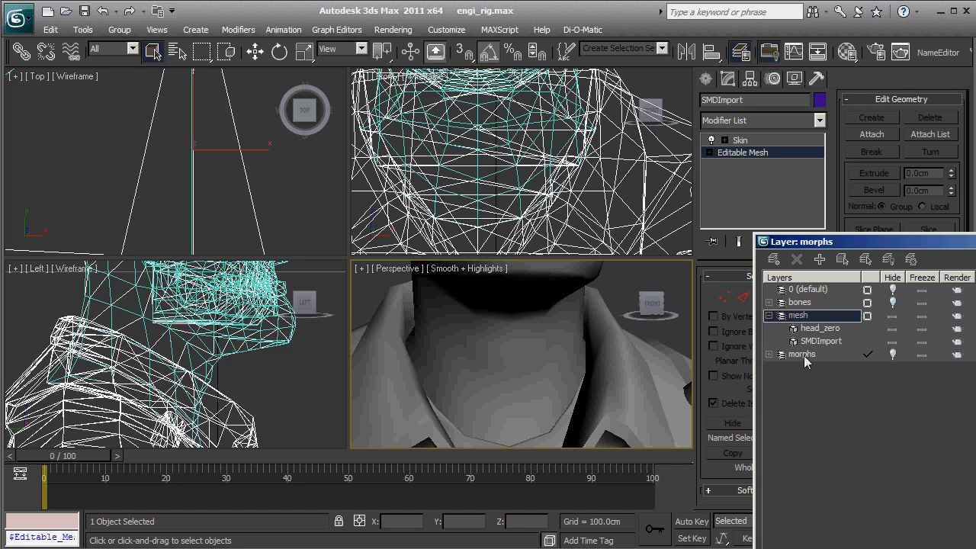
pyautogui.click(894, 329)
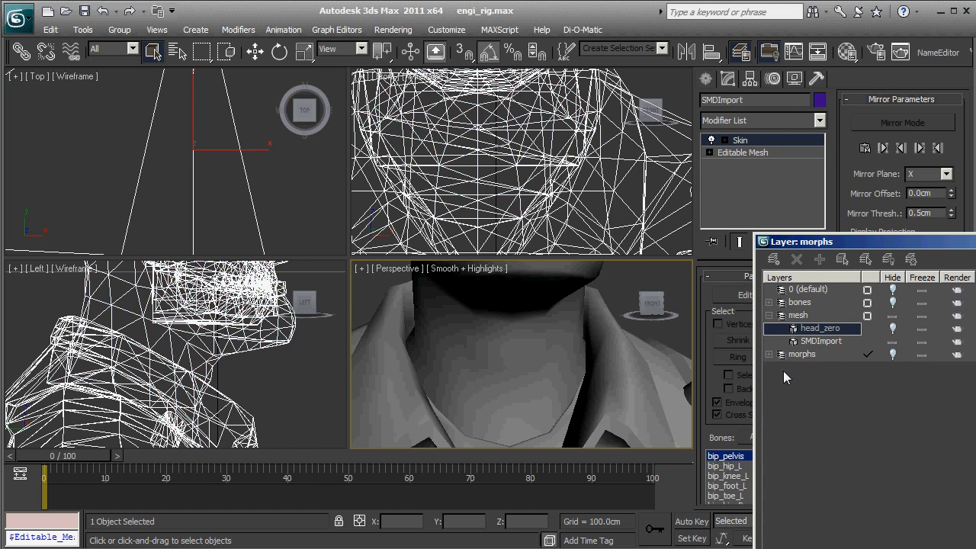
# Return to the SMDImport body's Editable Mesh with Hold/Yes and resume Polygon selection
pyautogui.click(746, 154)
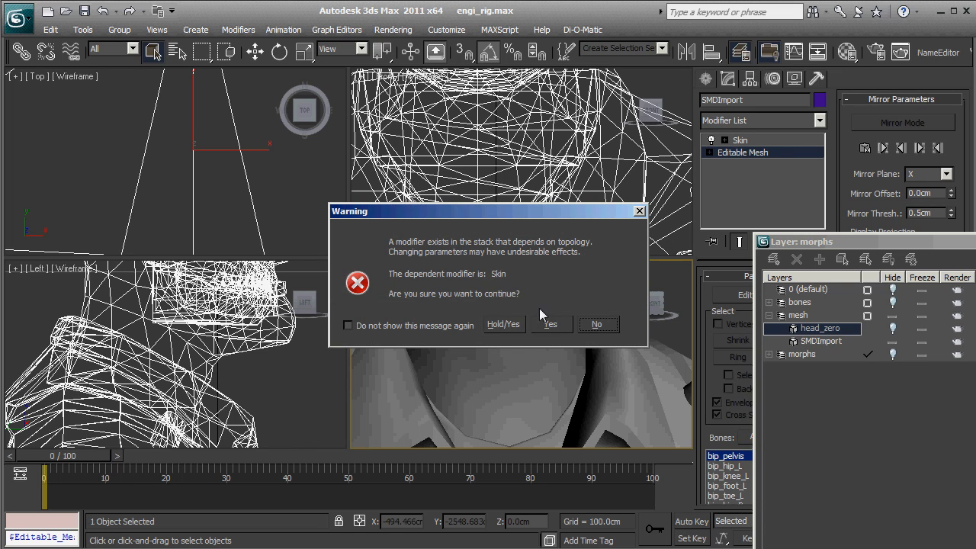
pyautogui.click(518, 331)
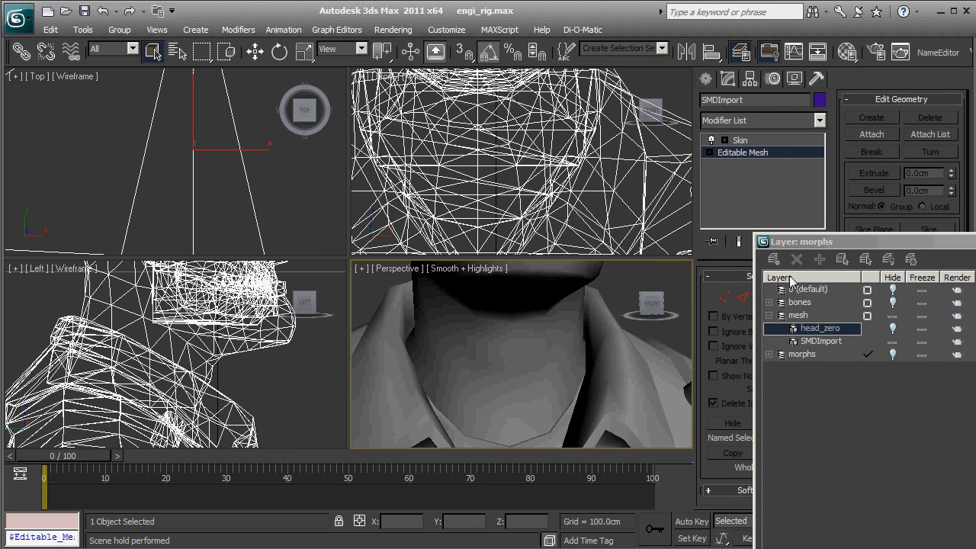
pyautogui.click(784, 299)
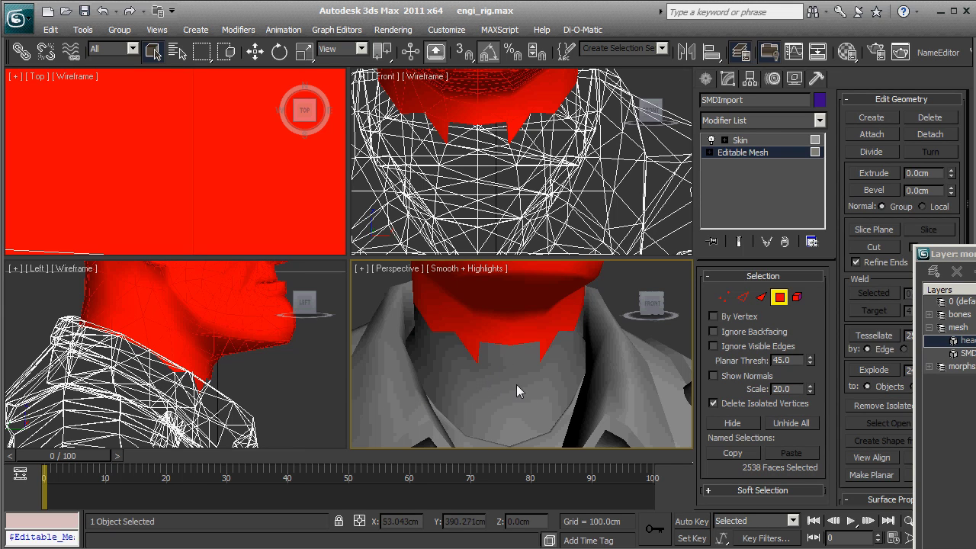
# Add the gap of upper throat faces at the front of the neck to the polygon selection
pyautogui.moveTo(553, 391); pyautogui.dragTo(540, 371, button='middle')
pyautogui.keyDown('ctrl'); pyautogui.click(516, 332); pyautogui.keyUp('ctrl')
pyautogui.keyDown('ctrl'); pyautogui.click(490, 327); pyautogui.keyUp('ctrl')
pyautogui.keyDown('ctrl'); pyautogui.click(506, 333); pyautogui.keyUp('ctrl')
pyautogui.keyDown('ctrl'); pyautogui.click(526, 323); pyautogui.keyUp('ctrl')
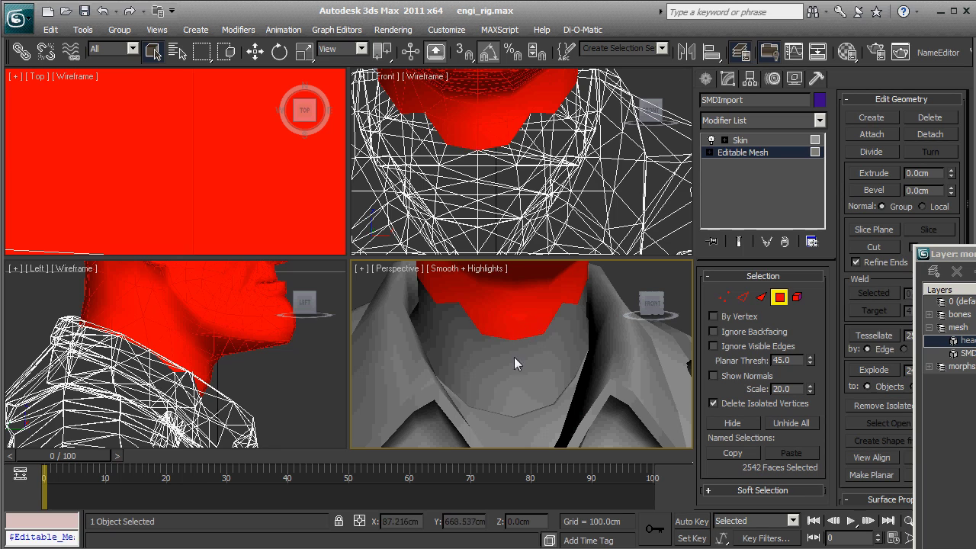
# Add the central throat faces down to the bottom edge of the neck opening to the selection
pyautogui.keyDown('ctrl'); pyautogui.click(530, 353); pyautogui.keyUp('ctrl')
pyautogui.keyDown('ctrl'); pyautogui.click(492, 364); pyautogui.keyUp('ctrl')
pyautogui.keyDown('ctrl'); pyautogui.click(492, 399); pyautogui.keyUp('ctrl')
pyautogui.keyDown('ctrl'); pyautogui.click(538, 387); pyautogui.keyUp('ctrl')
pyautogui.keyDown('ctrl'); pyautogui.click(524, 405); pyautogui.keyUp('ctrl')
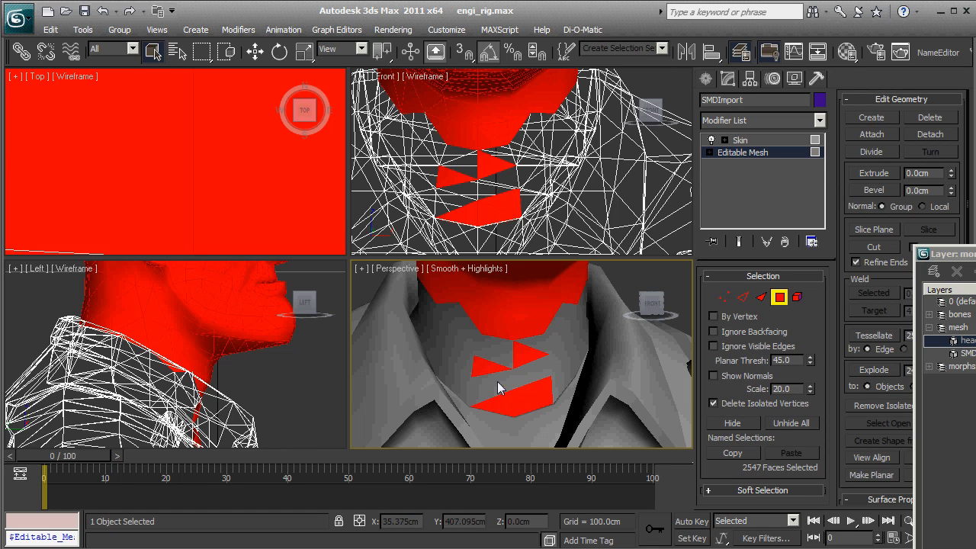
pyautogui.keyDown('ctrl'); pyautogui.click(498, 385); pyautogui.keyUp('ctrl')
pyautogui.keyDown('ctrl'); pyautogui.click(530, 380); pyautogui.keyUp('ctrl')
pyautogui.keyDown('ctrl'); pyautogui.click(497, 391); pyautogui.keyUp('ctrl')
pyautogui.keyDown('ctrl'); pyautogui.click(490, 357); pyautogui.keyUp('ctrl')
# Add the neck faces on the character's left side, between the throat and the collar, to the selection
pyautogui.keyDown('ctrl'); pyautogui.click(540, 369); pyautogui.keyUp('ctrl')
pyautogui.keyDown('ctrl'); pyautogui.click(544, 341); pyautogui.keyUp('ctrl')
pyautogui.keyDown('ctrl'); pyautogui.click(555, 357); pyautogui.keyUp('ctrl')
pyautogui.keyDown('ctrl'); pyautogui.click(563, 369); pyautogui.keyUp('ctrl')
pyautogui.keyDown('ctrl'); pyautogui.click(578, 345); pyautogui.keyUp('ctrl')
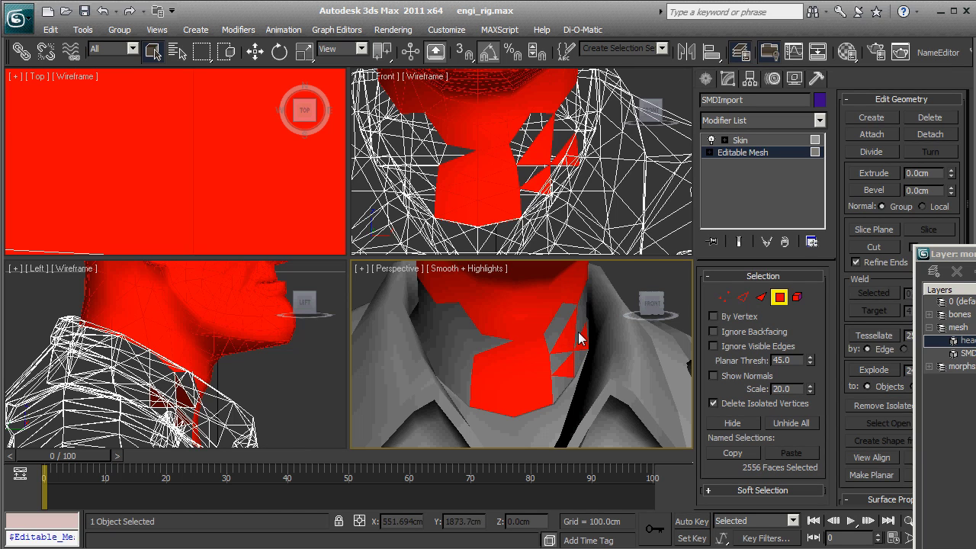
pyautogui.keyDown('ctrl'); pyautogui.click(578, 338); pyautogui.keyUp('ctrl')
pyautogui.keyDown('ctrl'); pyautogui.click(564, 325); pyautogui.keyUp('ctrl')
pyautogui.keyDown('ctrl'); pyautogui.click(556, 359); pyautogui.keyUp('ctrl')
pyautogui.keyDown('ctrl'); pyautogui.click(552, 345); pyautogui.keyUp('ctrl')
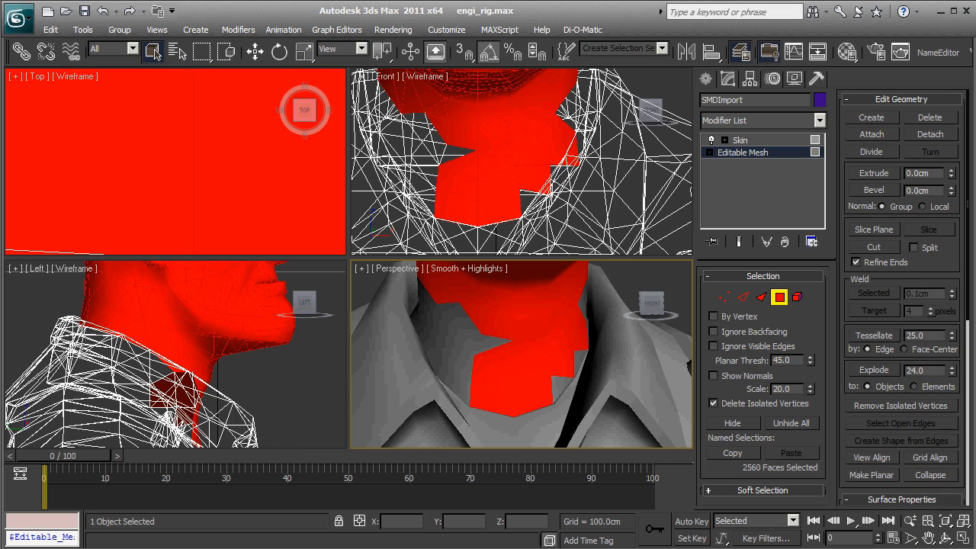
pyautogui.scroll(-5, 884, 287)
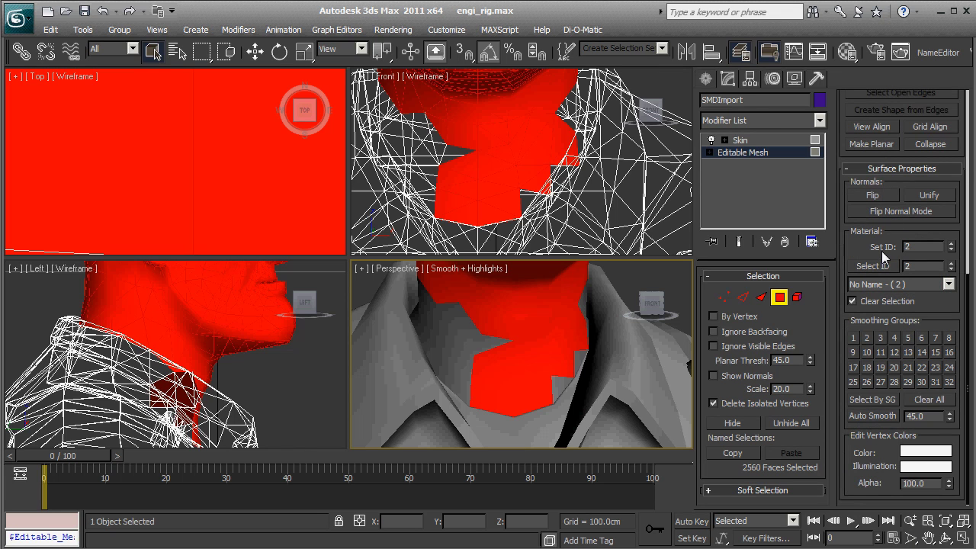
pyautogui.click(874, 400)
pyautogui.click(554, 274)
# Add the remaining neck faces, mainly on the character's right side, and hide all selected head and neck faces
pyautogui.keyDown('ctrl'); pyautogui.click(459, 372); pyautogui.keyUp('ctrl')
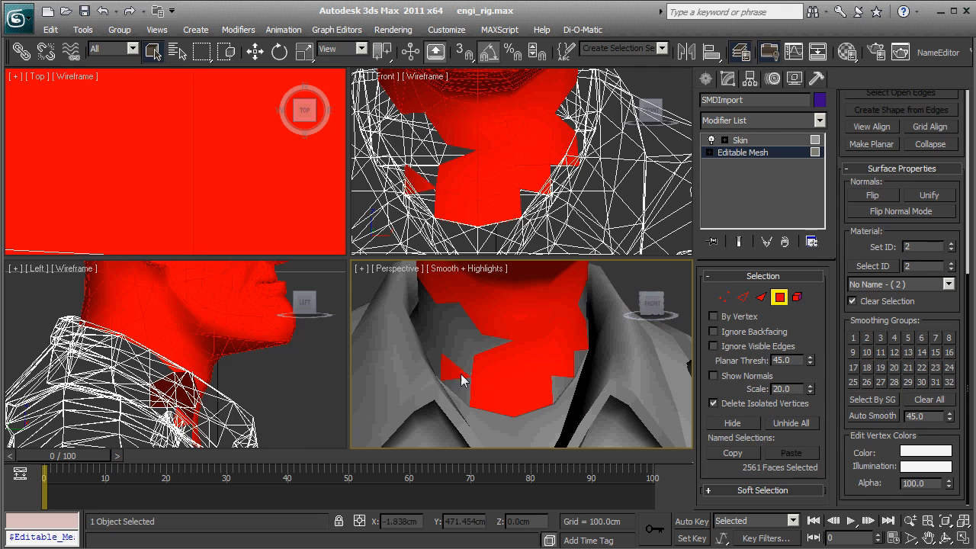
pyautogui.keyDown('ctrl'); pyautogui.click(461, 389); pyautogui.keyUp('ctrl')
pyautogui.keyDown('ctrl'); pyautogui.click(460, 357); pyautogui.keyUp('ctrl')
pyautogui.keyDown('ctrl'); pyautogui.click(482, 344); pyautogui.keyUp('ctrl')
pyautogui.keyDown('ctrl'); pyautogui.click(458, 332); pyautogui.keyUp('ctrl')
pyautogui.keyDown('ctrl'); pyautogui.click(432, 342); pyautogui.keyUp('ctrl')
pyautogui.keyDown('ctrl'); pyautogui.click(429, 312); pyautogui.keyUp('ctrl')
pyautogui.keyDown('ctrl'); pyautogui.click(437, 361); pyautogui.keyUp('ctrl')
pyautogui.keyDown('ctrl'); pyautogui.click(576, 358); pyautogui.keyUp('ctrl')
pyautogui.keyDown('alt'); pyautogui.moveTo(596, 363); pyautogui.dragTo(619, 418, button='middle'); pyautogui.keyUp('alt')
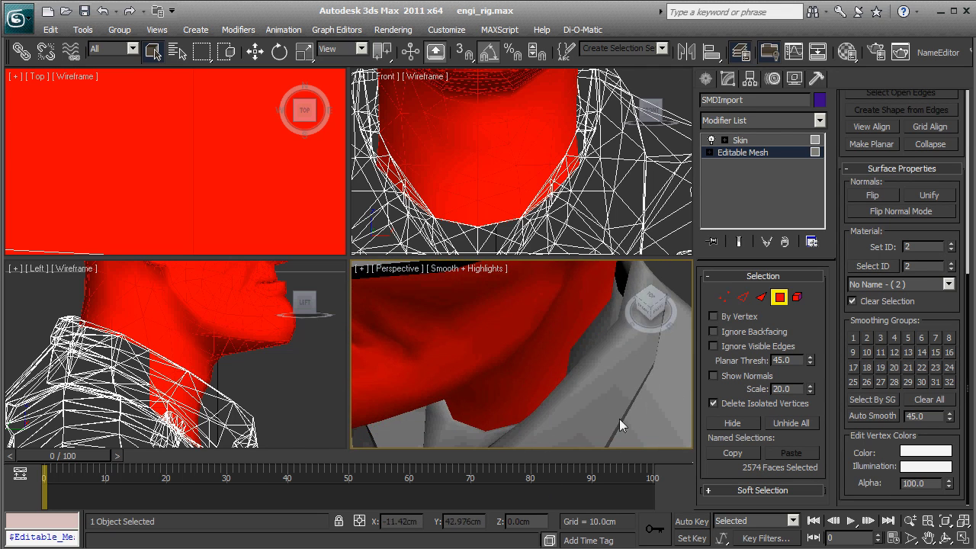
pyautogui.click(747, 420)
# Select the leftover mouth pieces between helmet and collar in Element mode and hide them at Polygon level
pyautogui.keyDown('alt'); pyautogui.moveTo(571, 364); pyautogui.dragTo(525, 392, button='middle'); pyautogui.keyUp('alt')
pyautogui.scroll(-3, 532, 366)
pyautogui.moveTo(513, 359); pyautogui.dragTo(534, 351)
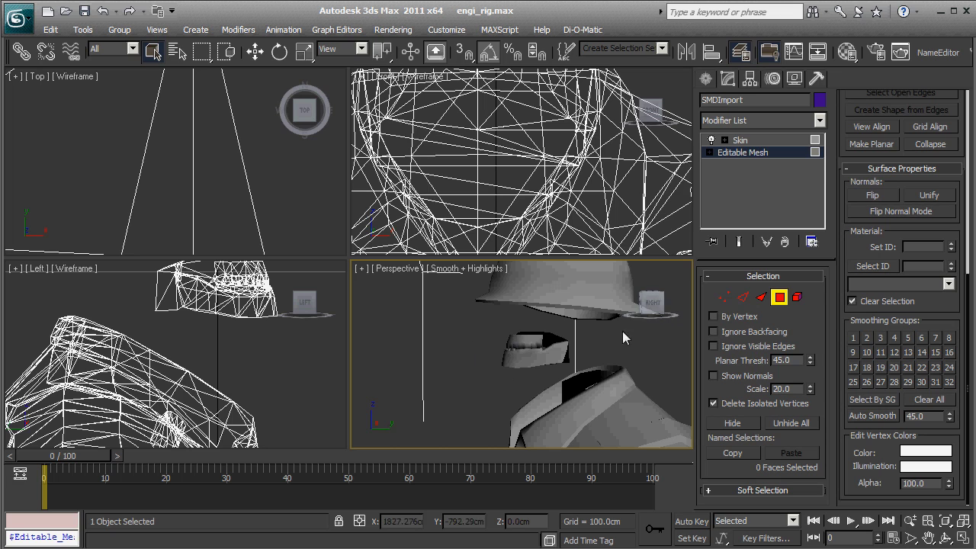
pyautogui.click(797, 297)
pyautogui.click(525, 361)
pyautogui.keyDown('ctrl'); pyautogui.click(533, 341); pyautogui.keyUp('ctrl')
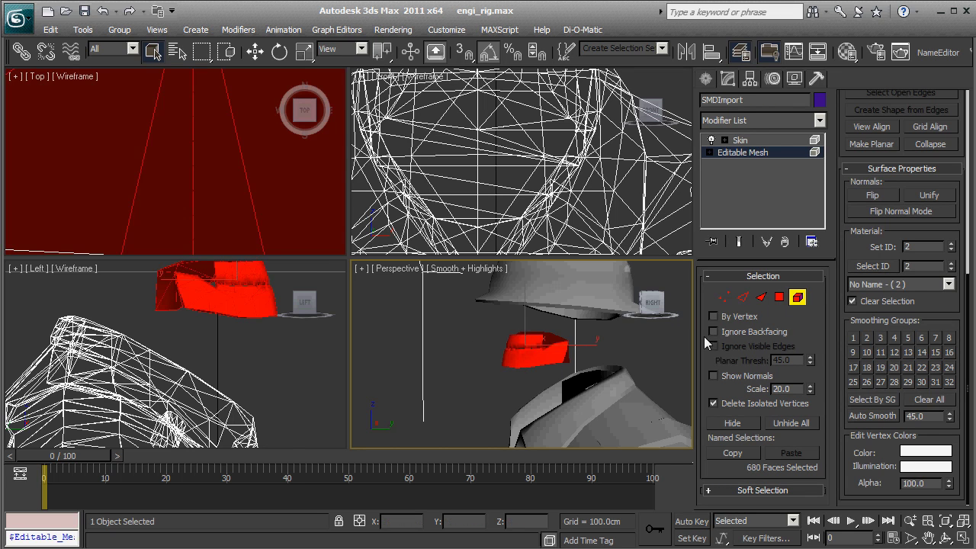
pyautogui.click(779, 297)
pyautogui.click(733, 422)
# Select the stray neck faces left along the inside of the collar and delete them
pyautogui.keyDown('alt'); pyautogui.moveTo(456, 374); pyautogui.dragTo(551, 403, button='middle'); pyautogui.keyUp('alt')
pyautogui.scroll(3, 534, 403)
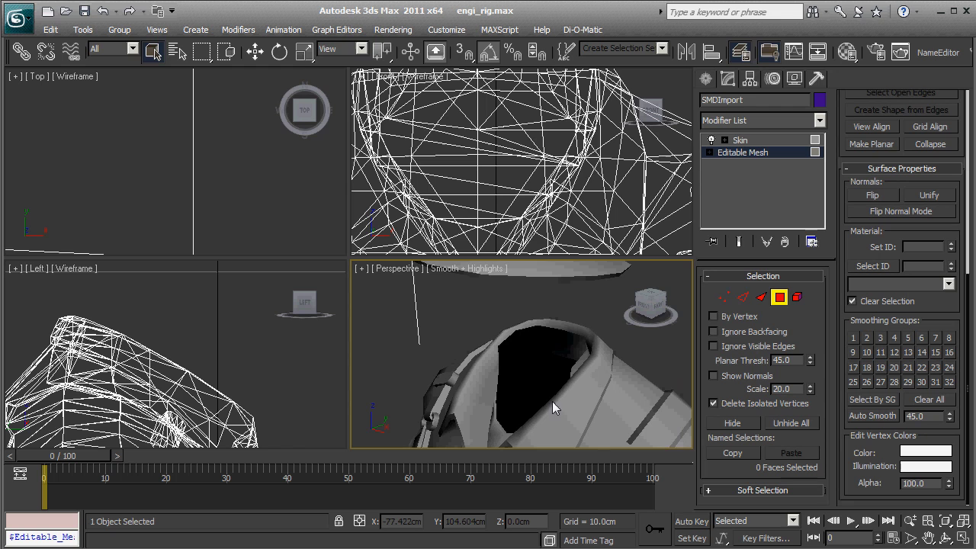
pyautogui.keyDown('alt'); pyautogui.moveTo(472, 389); pyautogui.dragTo(578, 386, button='middle'); pyautogui.keyUp('alt')
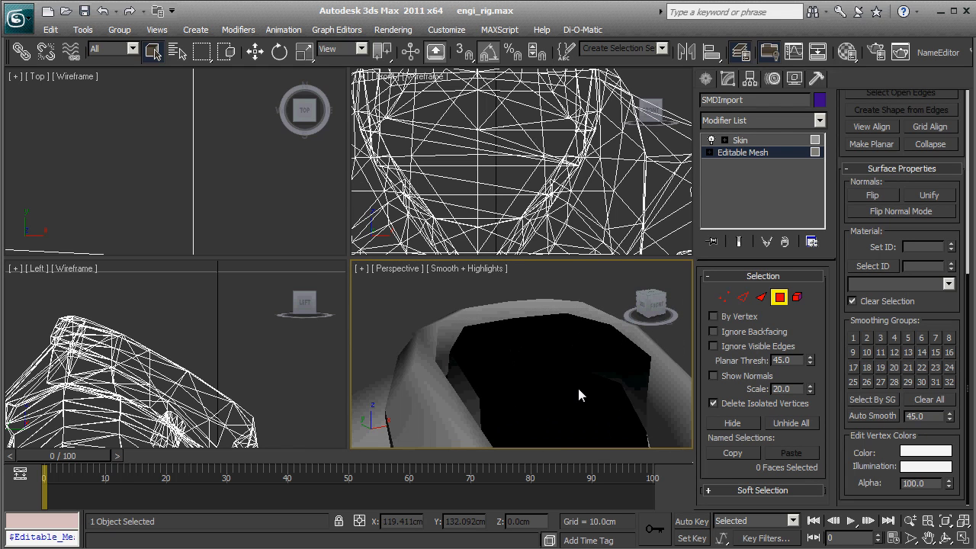
pyautogui.click(466, 397)
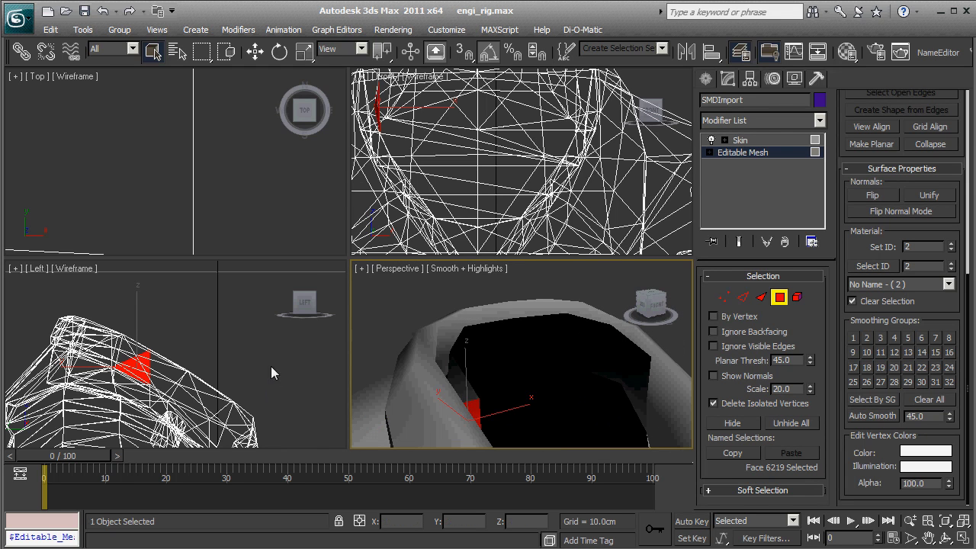
pyautogui.press('z')
pyautogui.keyDown('alt'); pyautogui.moveTo(549, 376); pyautogui.dragTo(520, 372, button='middle'); pyautogui.keyUp('alt')
pyautogui.click(647, 366)
pyautogui.keyDown('ctrl'); pyautogui.click(645, 398); pyautogui.keyUp('ctrl')
pyautogui.keyDown('ctrl'); pyautogui.click(530, 332); pyautogui.keyUp('ctrl')
pyautogui.keyDown('ctrl'); pyautogui.click(477, 312); pyautogui.keyUp('ctrl')
pyautogui.keyDown('ctrl'); pyautogui.click(437, 314); pyautogui.keyUp('ctrl')
pyautogui.keyDown('alt'); pyautogui.moveTo(428, 315); pyautogui.dragTo(515, 327, button='middle'); pyautogui.keyUp('alt')
pyautogui.keyDown('ctrl'); pyautogui.click(468, 314); pyautogui.keyUp('ctrl')
pyautogui.keyDown('alt'); pyautogui.moveTo(467, 318); pyautogui.dragTo(612, 390, button='middle'); pyautogui.keyUp('alt')
pyautogui.press('Delete')
# Select the remaining neck faces on the opposite inner side of the collar and hide them
pyautogui.click(457, 320)
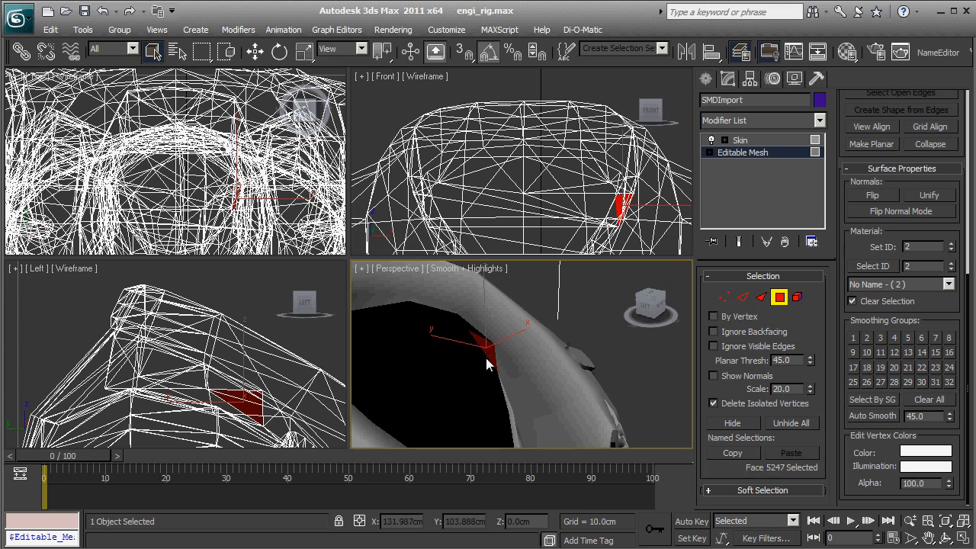
pyautogui.keyDown('ctrl'); pyautogui.click(427, 321); pyautogui.keyUp('ctrl')
pyautogui.keyDown('alt'); pyautogui.moveTo(427, 320); pyautogui.dragTo(470, 302, button='middle'); pyautogui.keyUp('alt')
pyautogui.keyDown('ctrl'); pyautogui.click(404, 335); pyautogui.keyUp('ctrl')
pyautogui.keyDown('ctrl'); pyautogui.click(459, 328); pyautogui.keyUp('ctrl')
pyautogui.keyDown('ctrl'); pyautogui.click(399, 312); pyautogui.keyUp('ctrl')
pyautogui.keyDown('ctrl'); pyautogui.click(470, 303); pyautogui.keyUp('ctrl')
pyautogui.keyDown('ctrl'); pyautogui.click(470, 303); pyautogui.keyUp('ctrl')
pyautogui.keyDown('alt'); pyautogui.moveTo(496, 352); pyautogui.dragTo(524, 388, button='middle'); pyautogui.keyUp('alt')
pyautogui.click(732, 423)
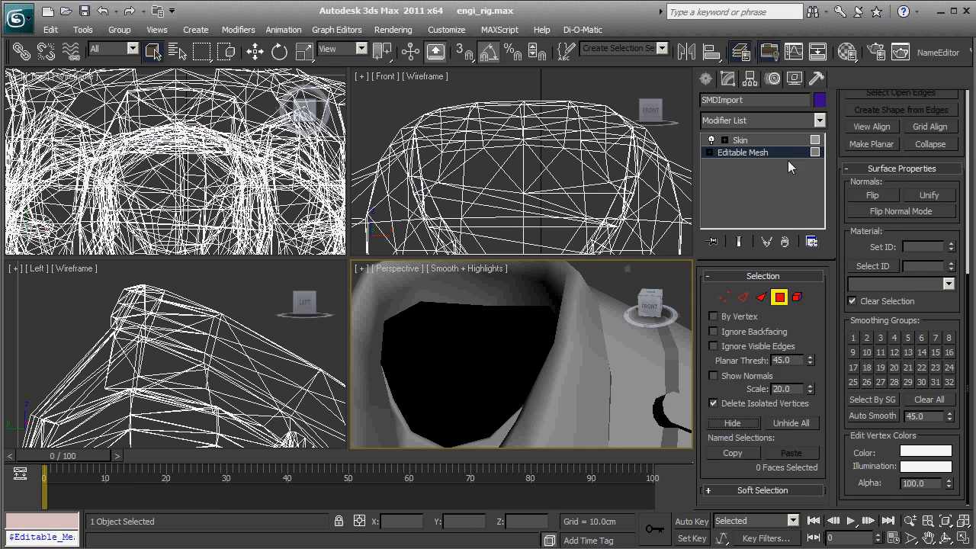
# Leave Polygon level on the body mesh and return to its Skin modifier to view the whole face
pyautogui.click(780, 297)
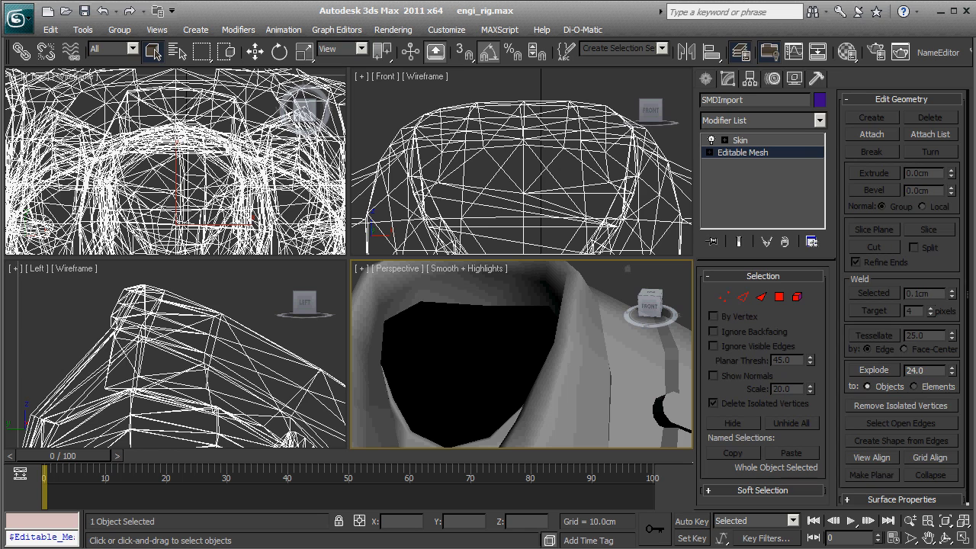
pyautogui.hotkey('alt', 'u')
pyautogui.keyDown('alt'); pyautogui.moveTo(563, 383); pyautogui.dragTo(541, 359, button='middle'); pyautogui.keyUp('alt')
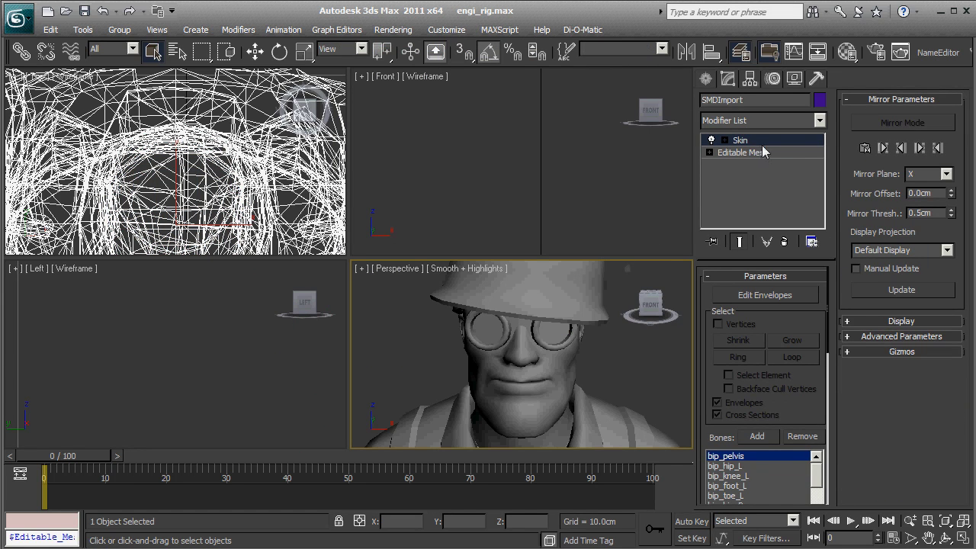
# Select head_zero and add a Morpher modifier between its Skin and Skin Wrap modifiers
pyautogui.click(544, 362)
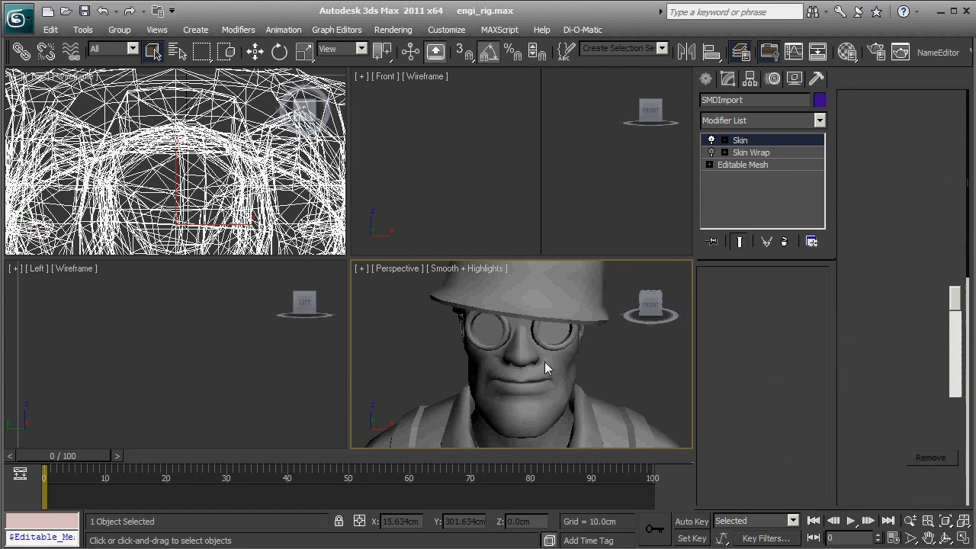
pyautogui.click(773, 120)
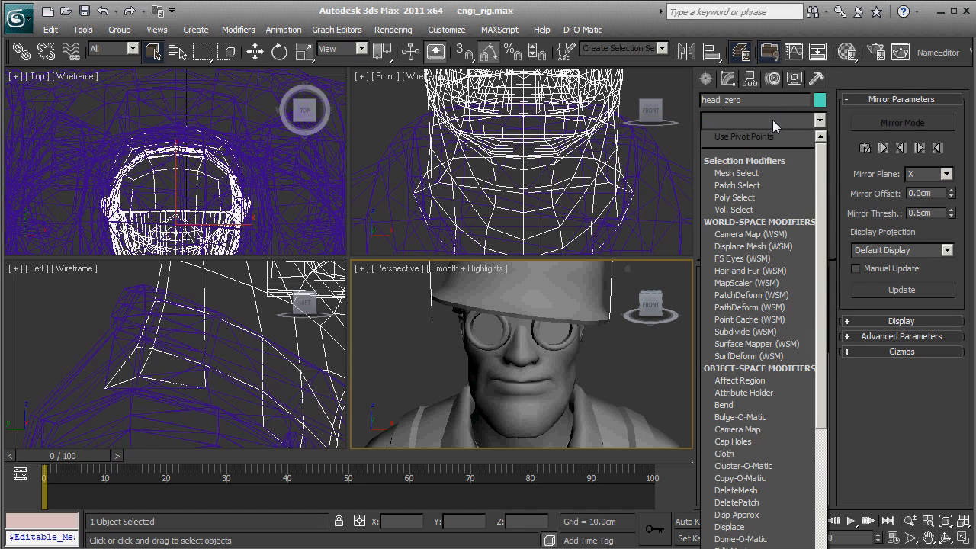
pyautogui.write('morph')
pyautogui.press('Down')
pyautogui.press('Return')
pyautogui.moveTo(742, 147); pyautogui.dragTo(753, 162)
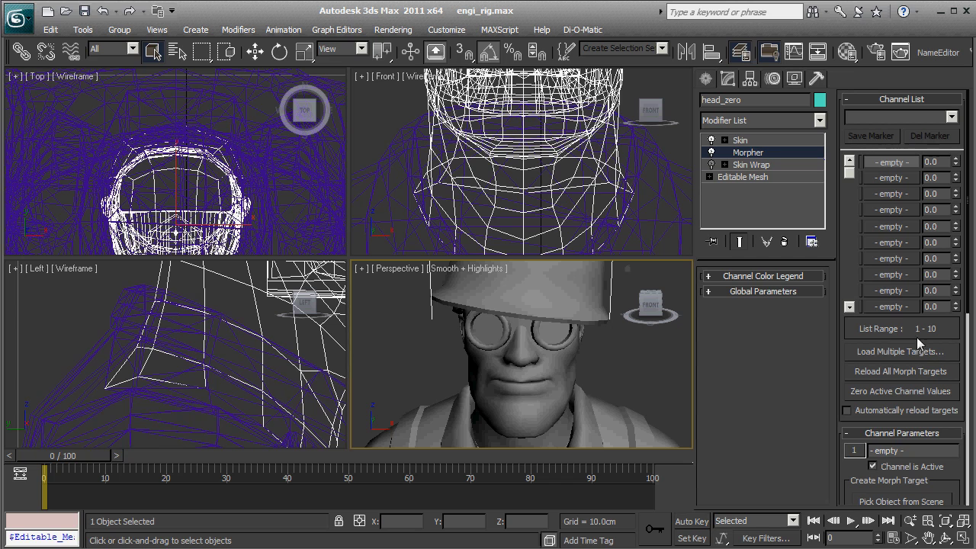
# Load all the hidden facial shapes, including BlowNostril, CheekV and ClenchJaw, as multiple morph targets in the Morpher
pyautogui.click(901, 352)
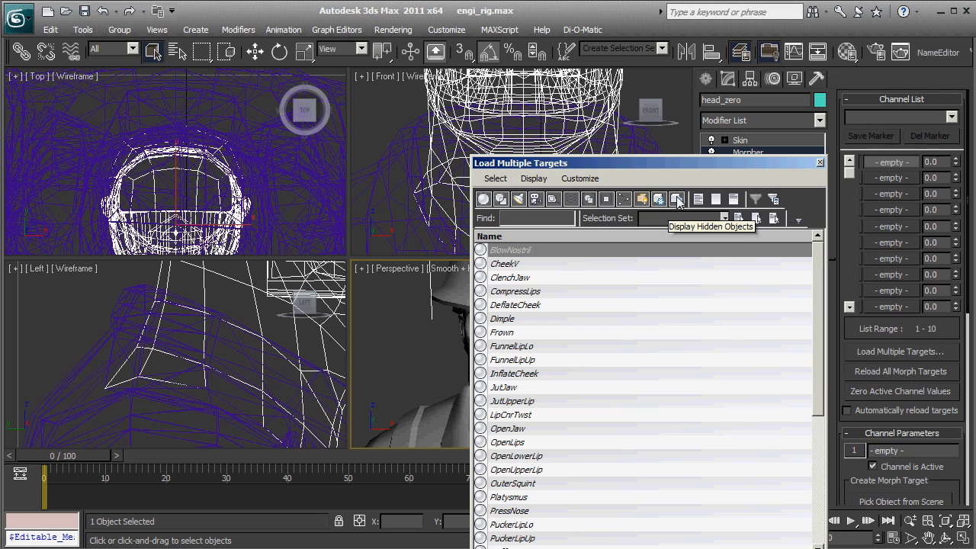
pyautogui.scroll(-5, 625, 429)
pyautogui.hotkey('ctrl', 'a')
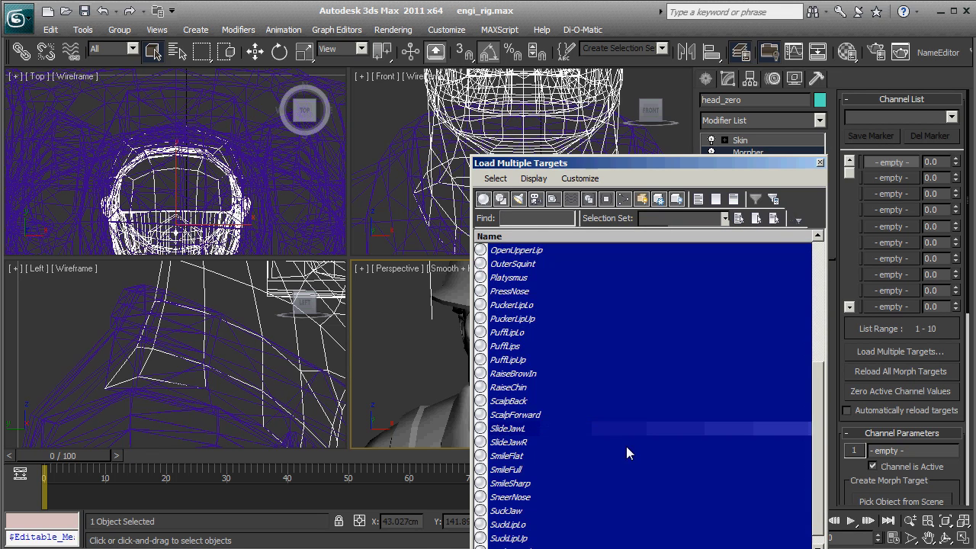
pyautogui.press('Return')
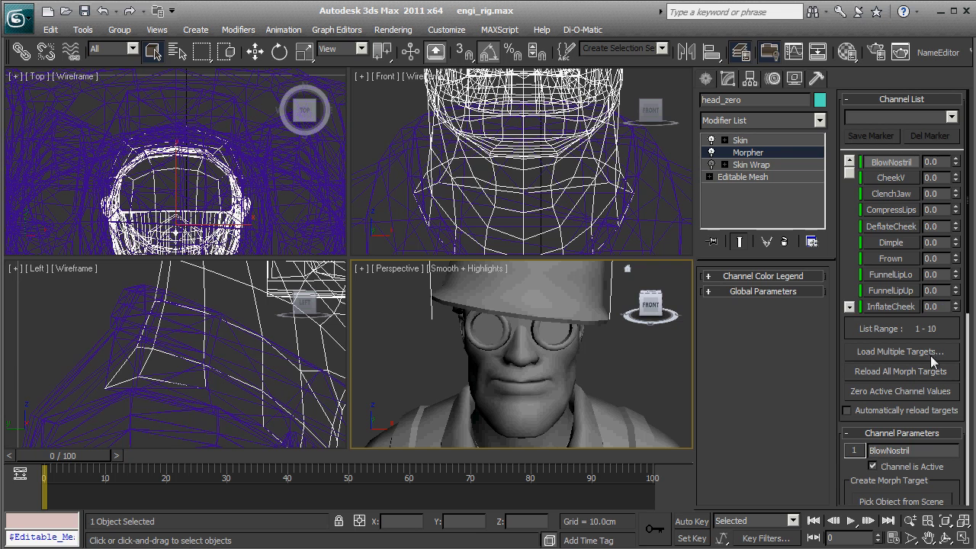
# Set the OpenJaw and OpenLips morph channels to 100 to test the mouth shapes
pyautogui.click(849, 308)
pyautogui.click(850, 308)
pyautogui.click(849, 308)
pyautogui.click(850, 308)
pyautogui.click(849, 308)
pyautogui.click(850, 308)
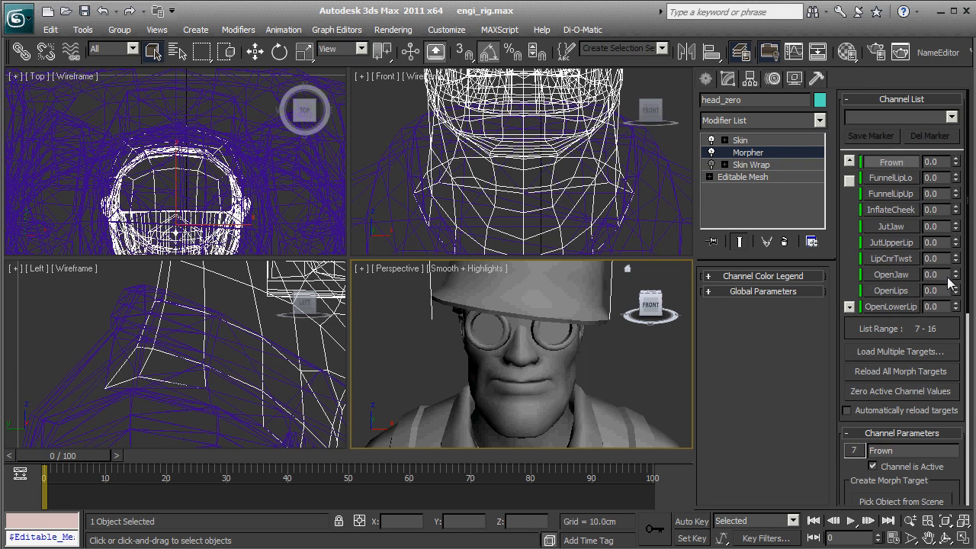
pyautogui.moveTo(960, 261); pyautogui.dragTo(967, 106)
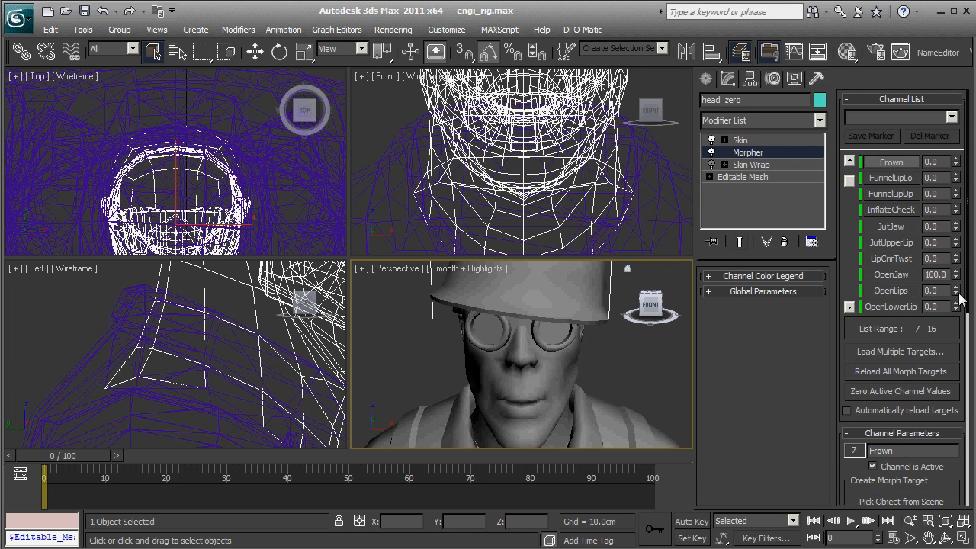
pyautogui.moveTo(958, 295); pyautogui.dragTo(950, 29)
# Set LipCnrTwst, JutUpperLip, JutJaw and InflateCheek to 100, raise FunnelLipUp, and deselect the head
pyautogui.moveTo(958, 264); pyautogui.dragTo(959, 147)
pyautogui.moveTo(958, 243); pyautogui.dragTo(965, 156)
pyautogui.moveTo(960, 226); pyautogui.dragTo(955, 121)
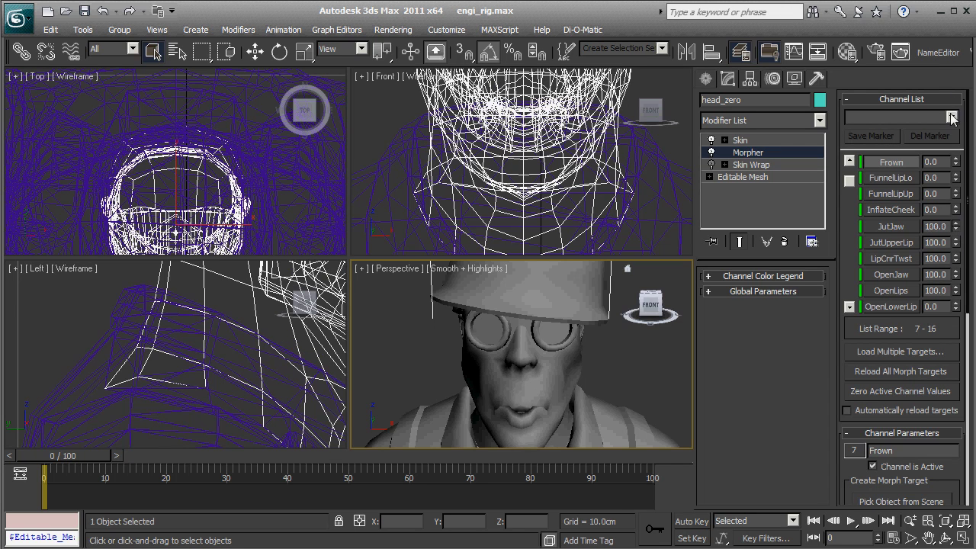
pyautogui.moveTo(959, 219); pyautogui.dragTo(960, 101)
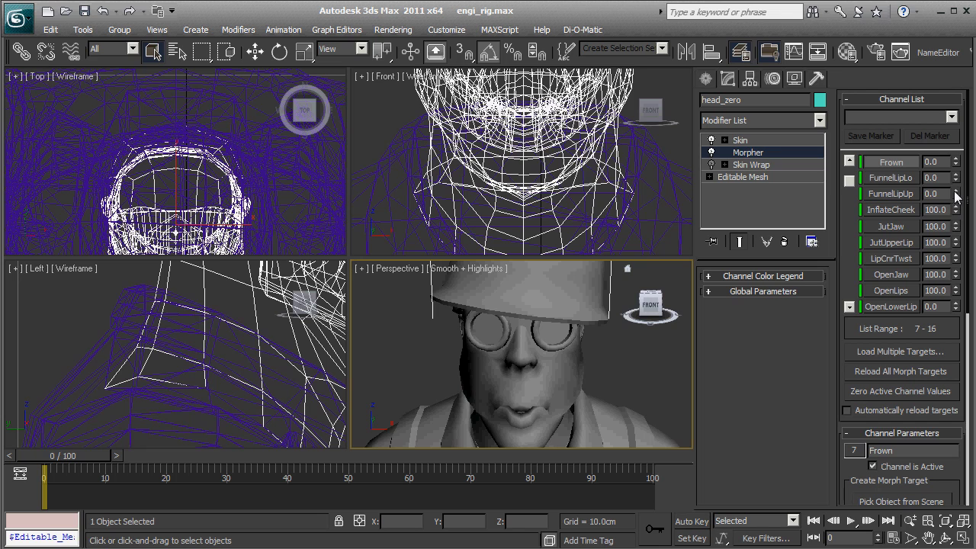
pyautogui.moveTo(957, 194); pyautogui.dragTo(954, 72)
pyautogui.scroll(-5, 959, 183)
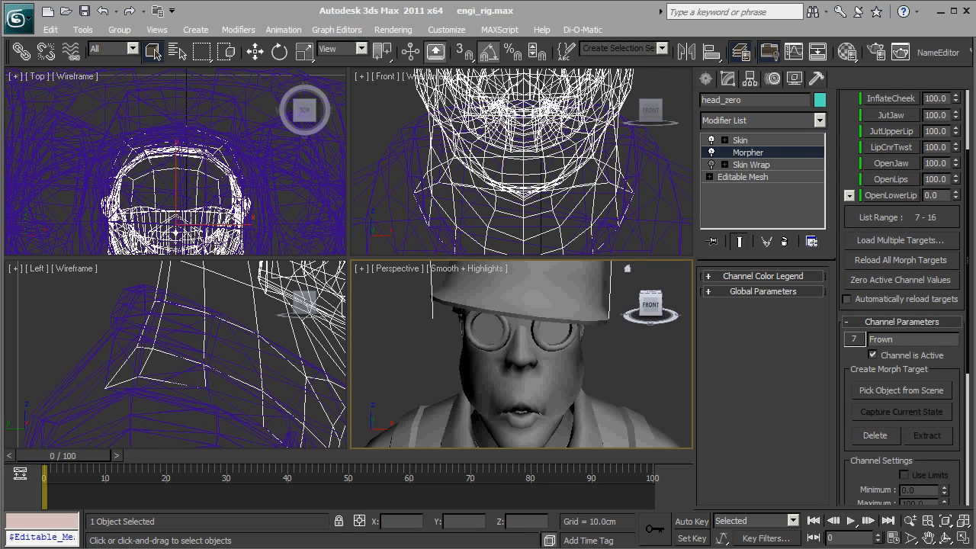
pyautogui.click(682, 397)
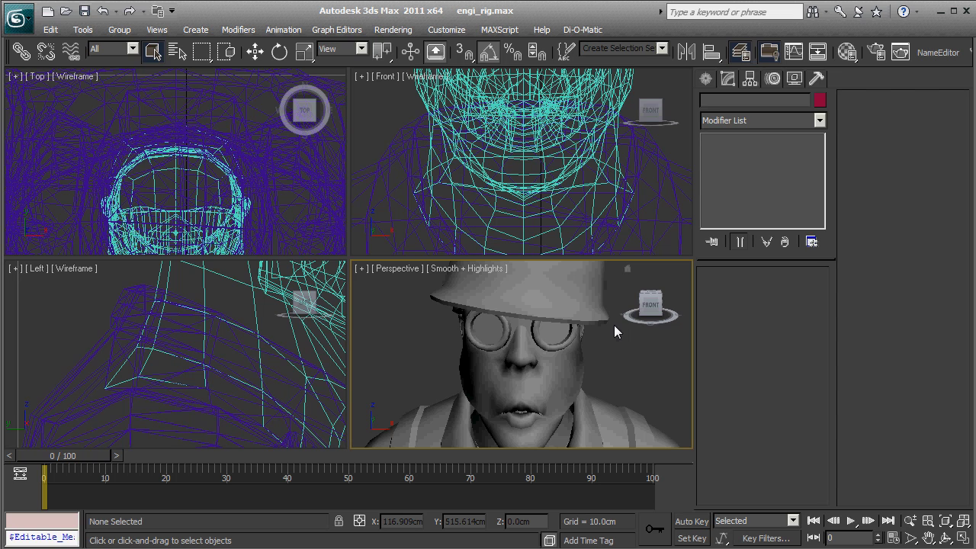
# Open the scene spy_rig18.max without saving the changes to engi_rig.max
pyautogui.click(28, 18)
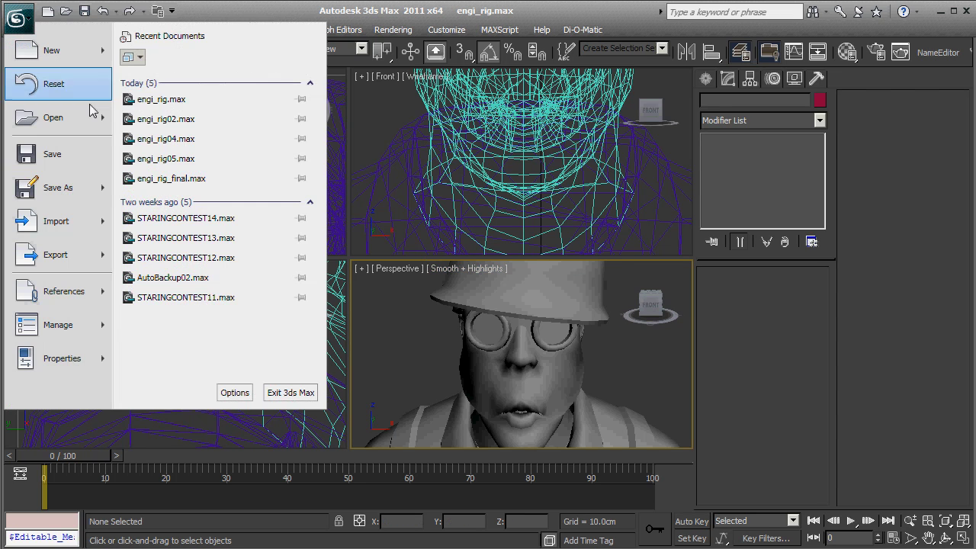
pyautogui.click(69, 117)
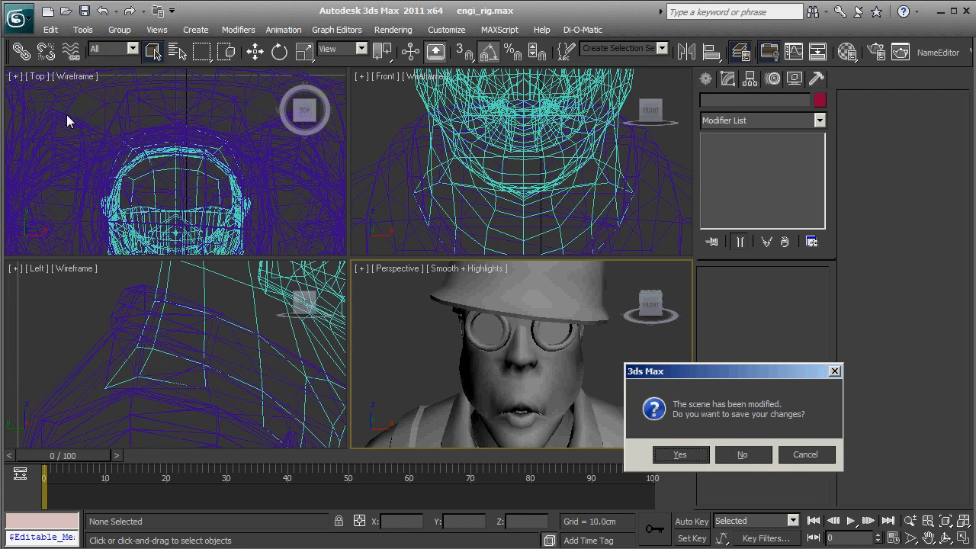
pyautogui.click(749, 454)
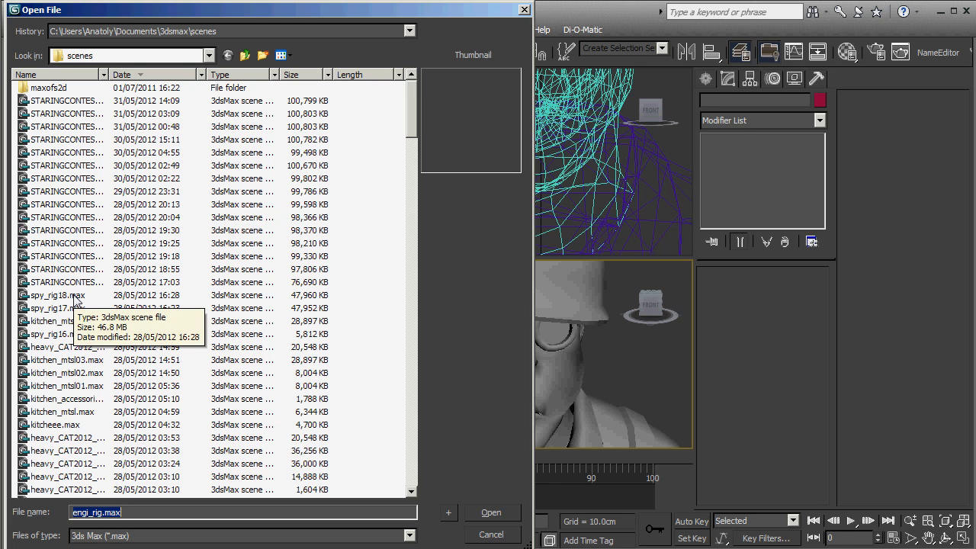
pyautogui.click(76, 296)
pyautogui.click(492, 511)
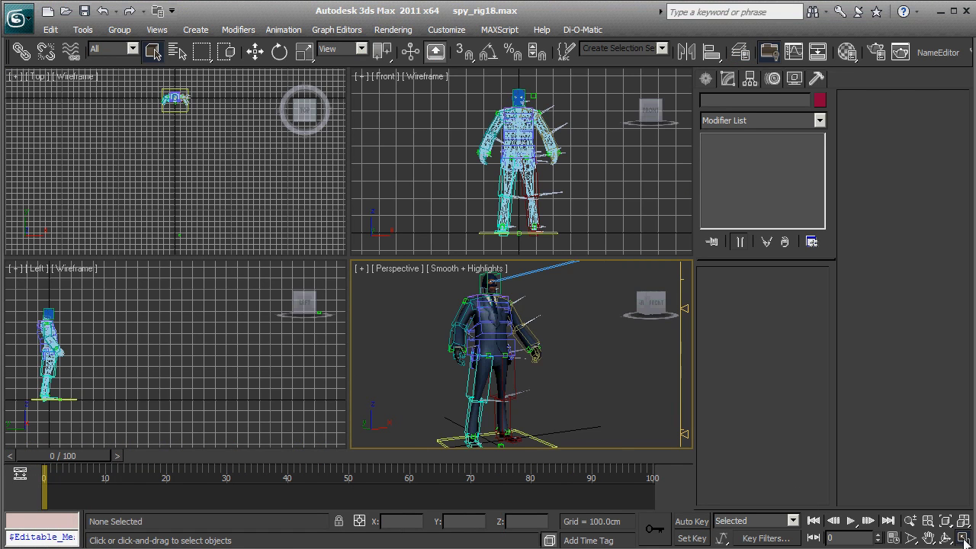
# Maximize the Perspective viewport and select the eye target group SPY_Target, ready for moving
pyautogui.hotkey('alt', 'w')
pyautogui.scroll(5, 373, 345)
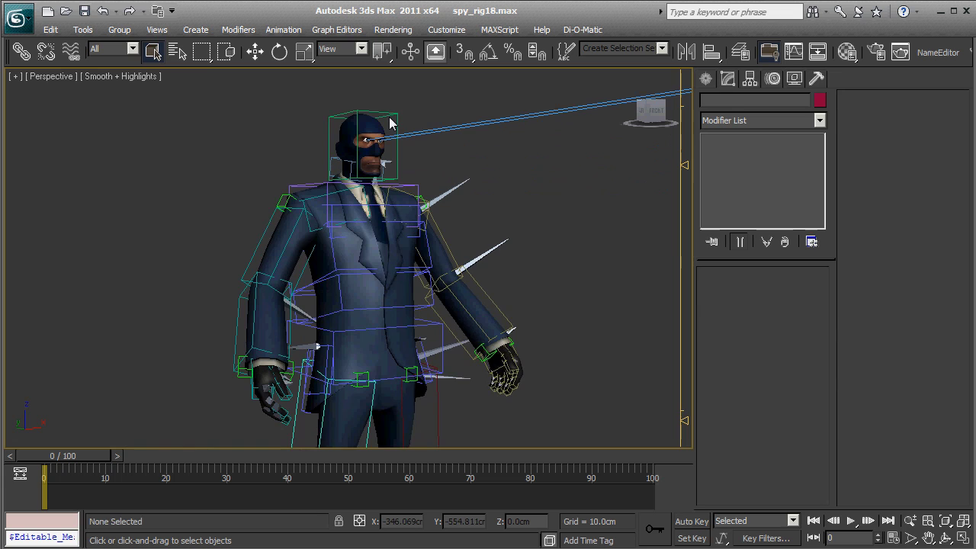
pyautogui.click(397, 124)
pyautogui.press('z')
pyautogui.keyDown('alt'); pyautogui.moveTo(421, 302); pyautogui.dragTo(434, 274, button='middle'); pyautogui.keyUp('alt')
pyautogui.moveTo(645, 200); pyautogui.dragTo(692, 167)
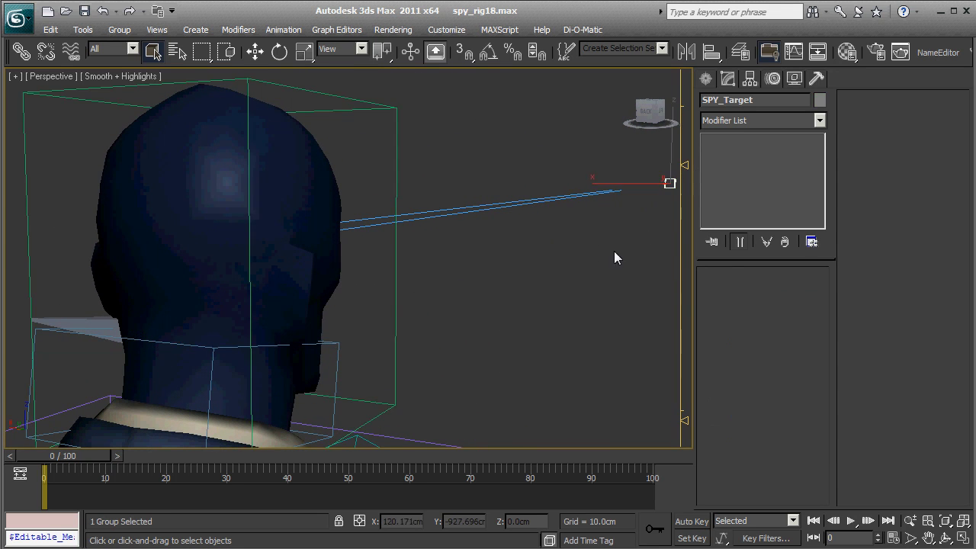
pyautogui.keyDown('alt'); pyautogui.moveTo(614, 251); pyautogui.dragTo(344, 262, button='middle'); pyautogui.keyUp('alt')
pyautogui.press('w')
pyautogui.scroll(-10, 497, 345)
pyautogui.scroll(2, 473, 350)
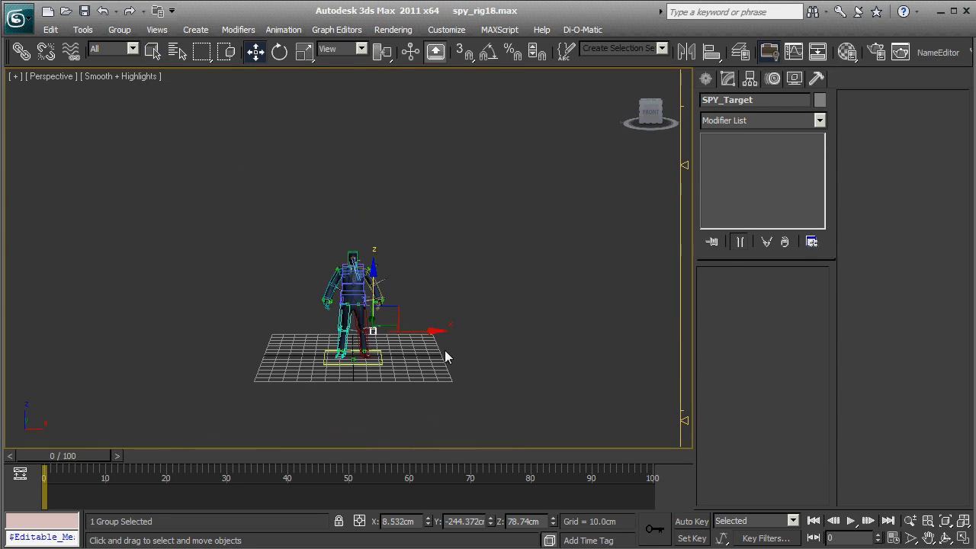
# Move SPY_Target close to the spy and sweep it toward his right side so the eyes follow
pyautogui.keyDown('alt'); pyautogui.moveTo(350, 358); pyautogui.dragTo(504, 328, button='middle'); pyautogui.keyUp('alt')
pyautogui.keyDown('alt'); pyautogui.moveTo(611, 261); pyautogui.dragTo(397, 306, button='middle'); pyautogui.keyUp('alt')
pyautogui.scroll(5, 361, 303)
pyautogui.scroll(5, 361, 303)
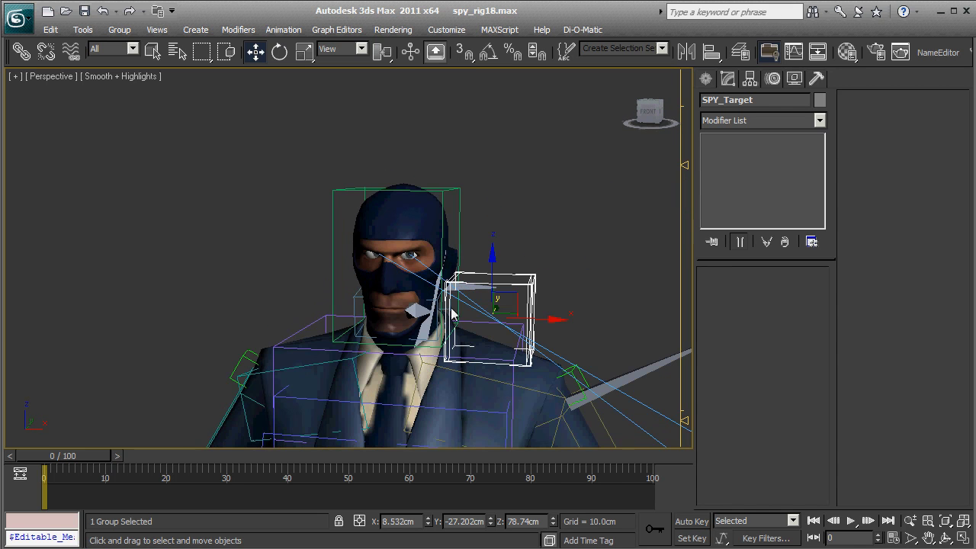
pyautogui.moveTo(513, 320); pyautogui.dragTo(200, 340)
pyautogui.click(159, 295)
pyautogui.click(149, 321)
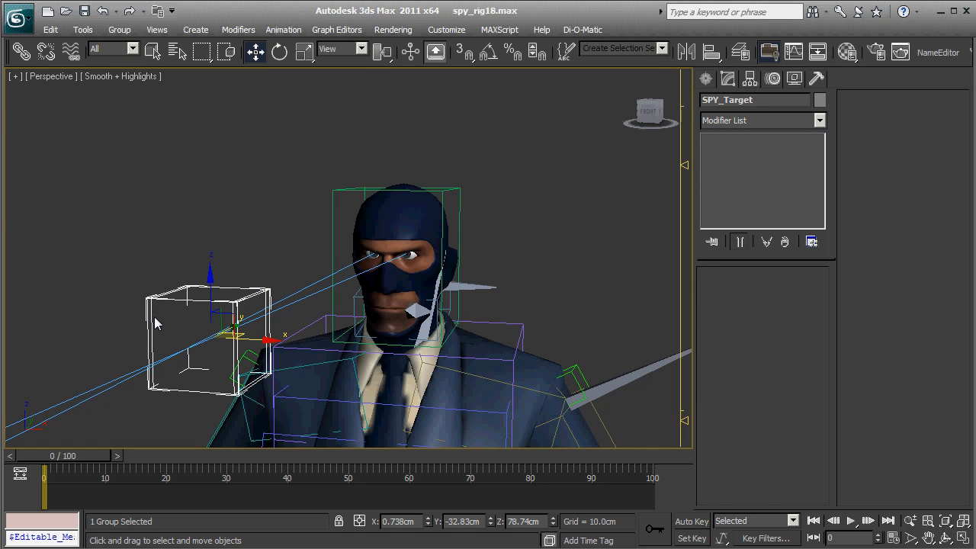
pyautogui.click(187, 321)
pyautogui.click(160, 325)
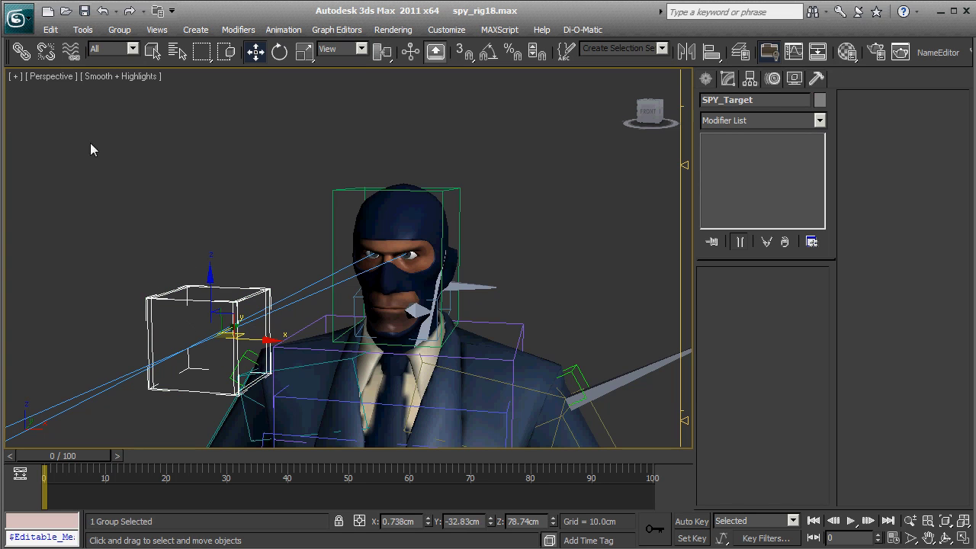
# Open the SPY_Target group and move the SPY_Dummy002 eye target sideways across the front of the face
pyautogui.click(115, 31)
pyautogui.click(127, 80)
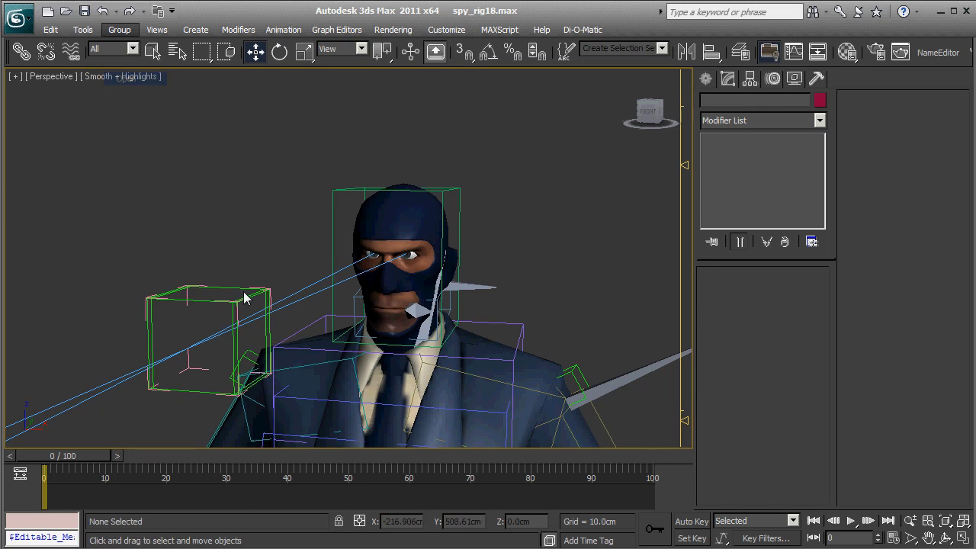
pyautogui.click(156, 326)
pyautogui.moveTo(584, 391); pyautogui.dragTo(368, 369)
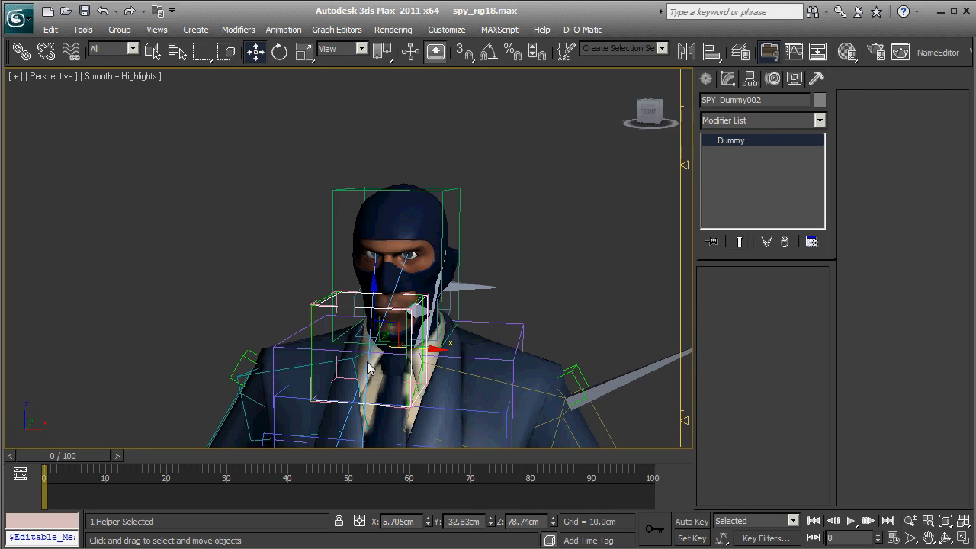
pyautogui.click(311, 340)
pyautogui.moveTo(259, 345); pyautogui.dragTo(118, 339)
pyautogui.click(174, 320)
pyautogui.click(160, 323)
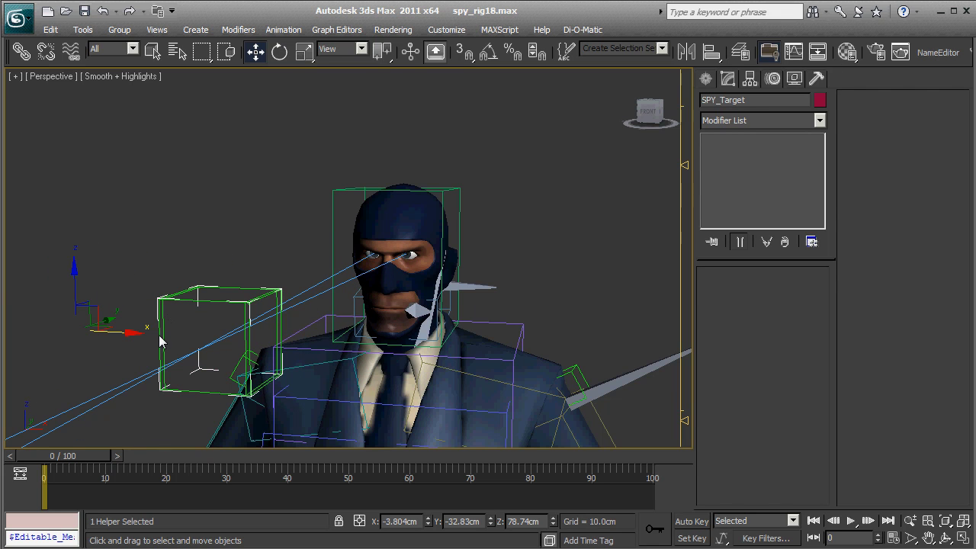
# Move SPY_Dummy001 farther out toward the spy's right and close the target group
pyautogui.click(161, 341)
pyautogui.moveTo(276, 351); pyautogui.dragTo(6, 225)
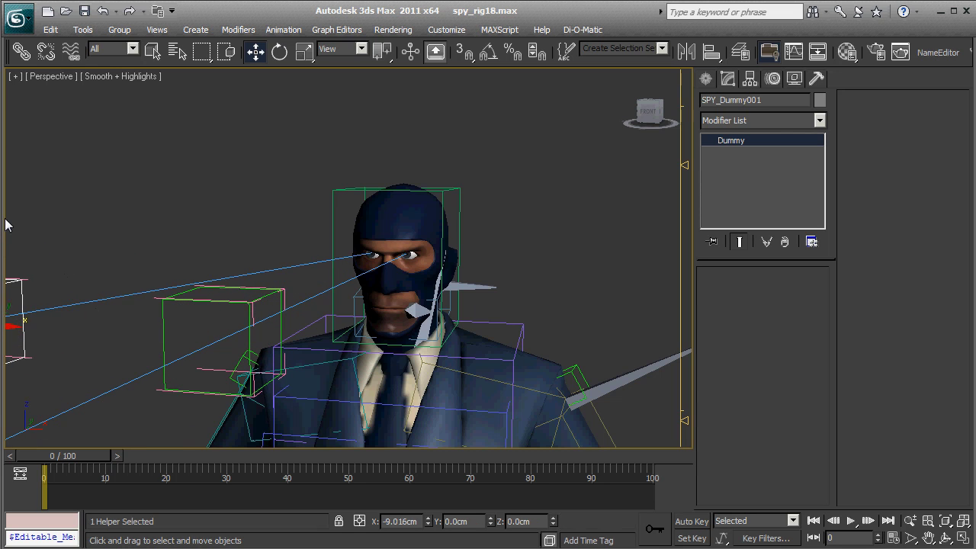
pyautogui.click(119, 30)
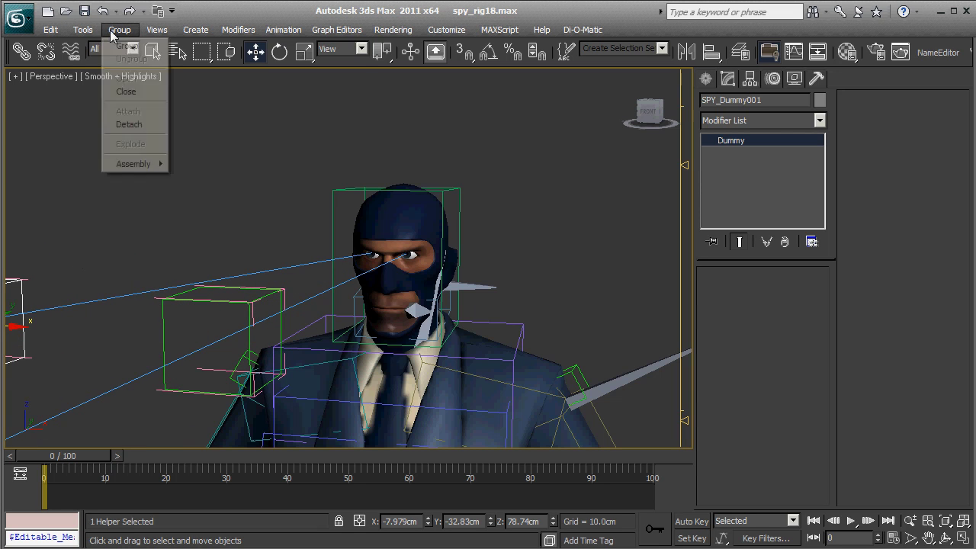
pyautogui.click(126, 91)
# Move the SPY_Target group up in front of the spy's eyes
pyautogui.moveTo(126, 328); pyautogui.dragTo(381, 269)
pyautogui.keyDown('alt'); pyautogui.moveTo(381, 269); pyautogui.dragTo(412, 321, button='middle'); pyautogui.keyUp('alt')
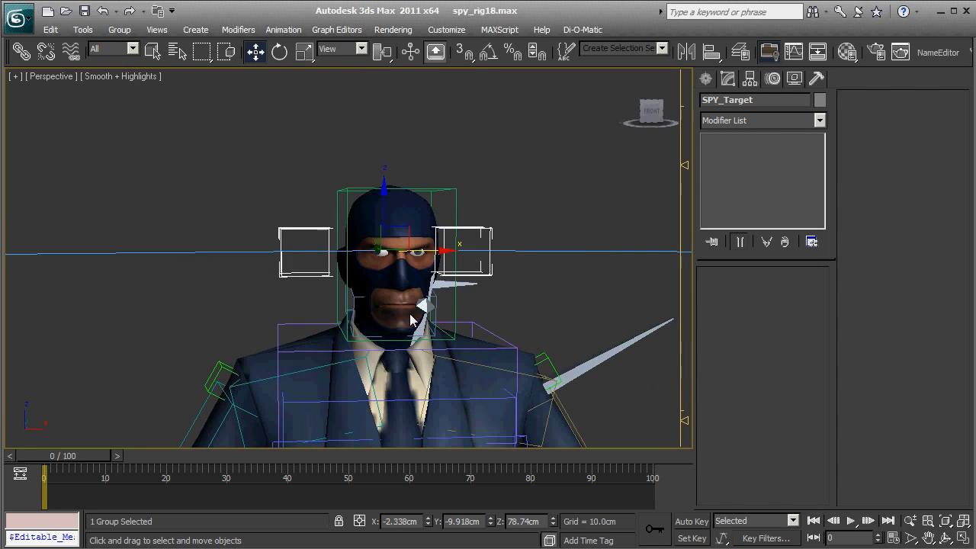
pyautogui.scroll(6, 412, 320)
# Select SPY_head_zero and examine the channels of its Morpher modifier
pyautogui.click(403, 131)
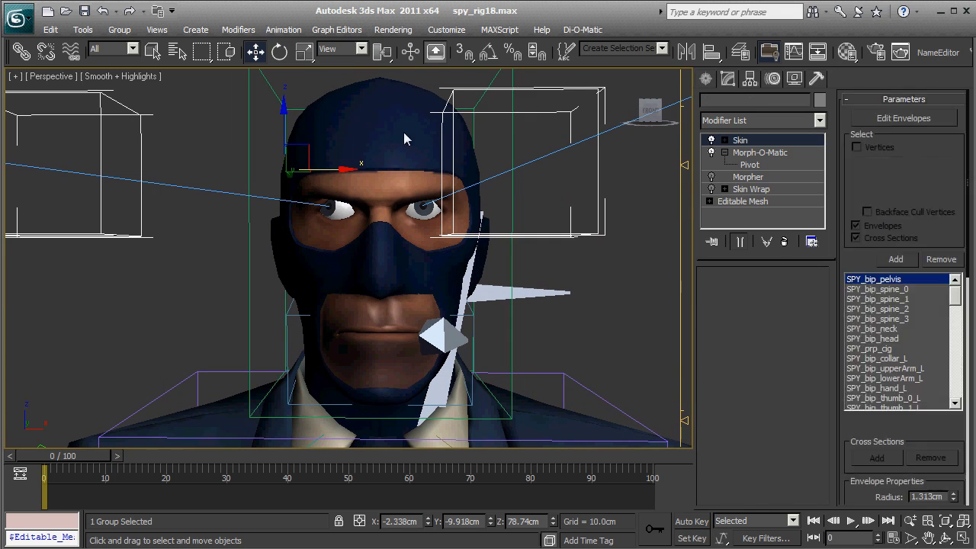
pyautogui.click(748, 177)
pyautogui.click(740, 242)
pyautogui.moveTo(387, 252); pyautogui.dragTo(365, 281, button='middle')
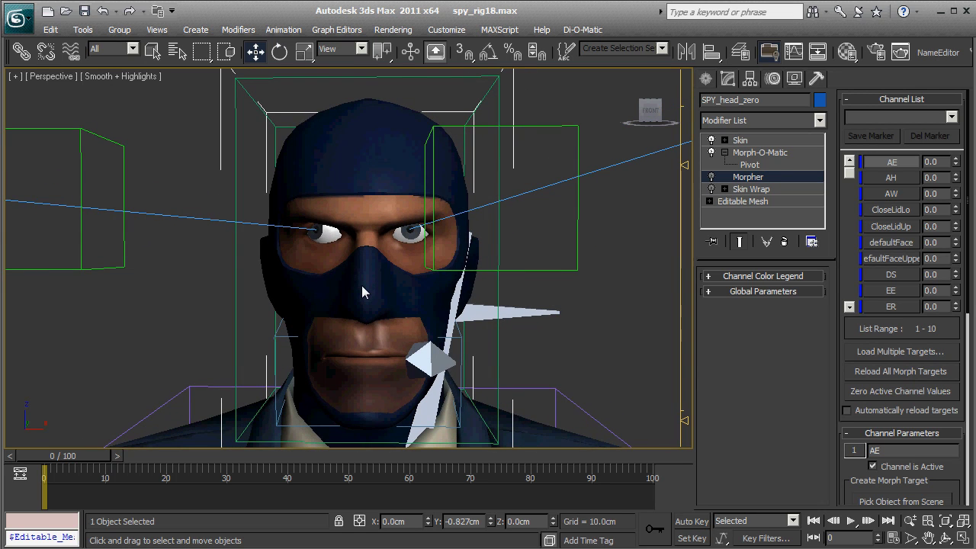
# Set the Morph-O-Matic CompressLips channel to -100 and render the Perspective view
pyautogui.click(762, 153)
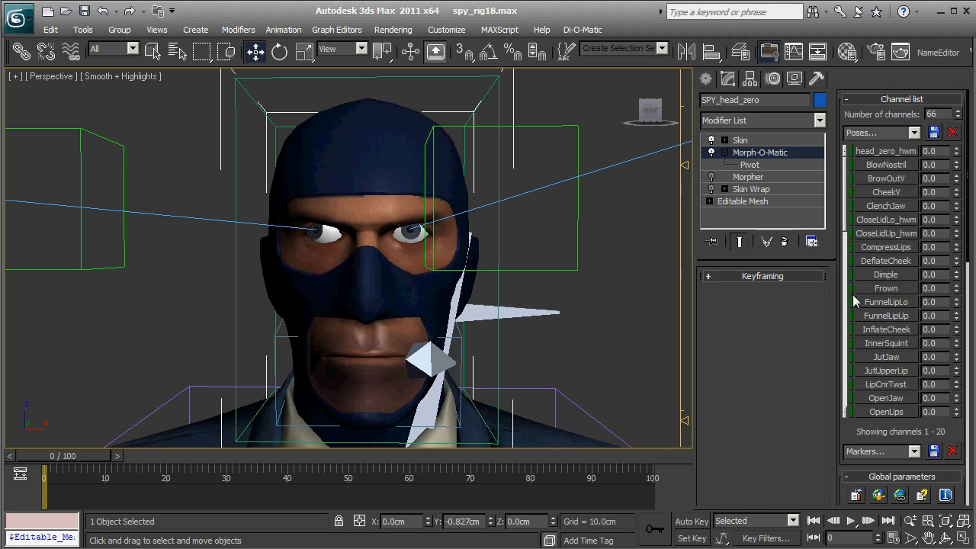
pyautogui.moveTo(958, 249); pyautogui.dragTo(953, 340)
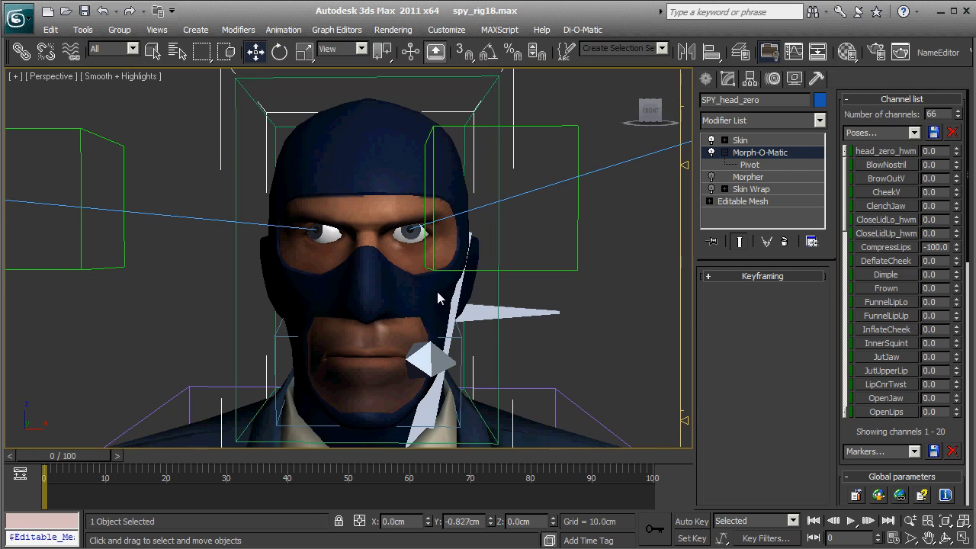
pyautogui.hotkey('shift', 'q')
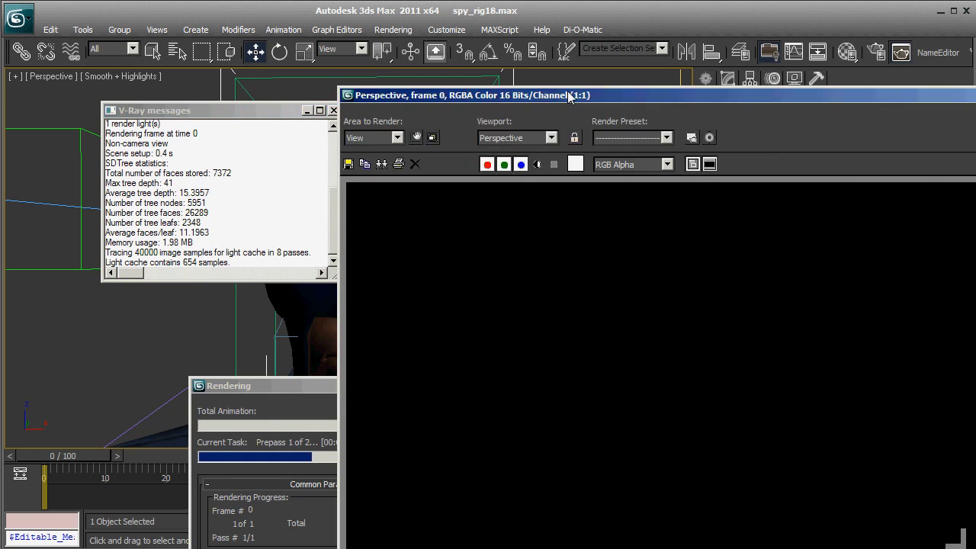
pyautogui.moveTo(569, 95); pyautogui.dragTo(308, 19)
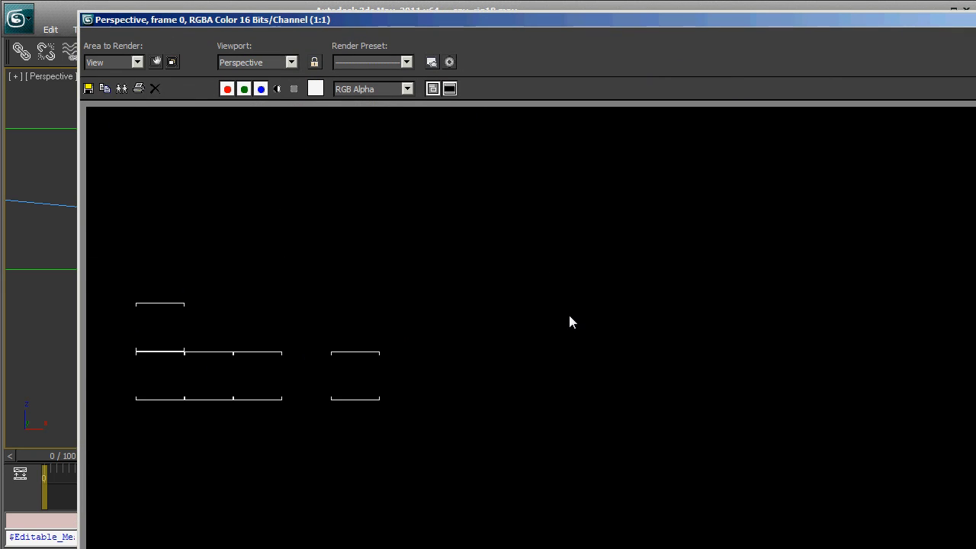